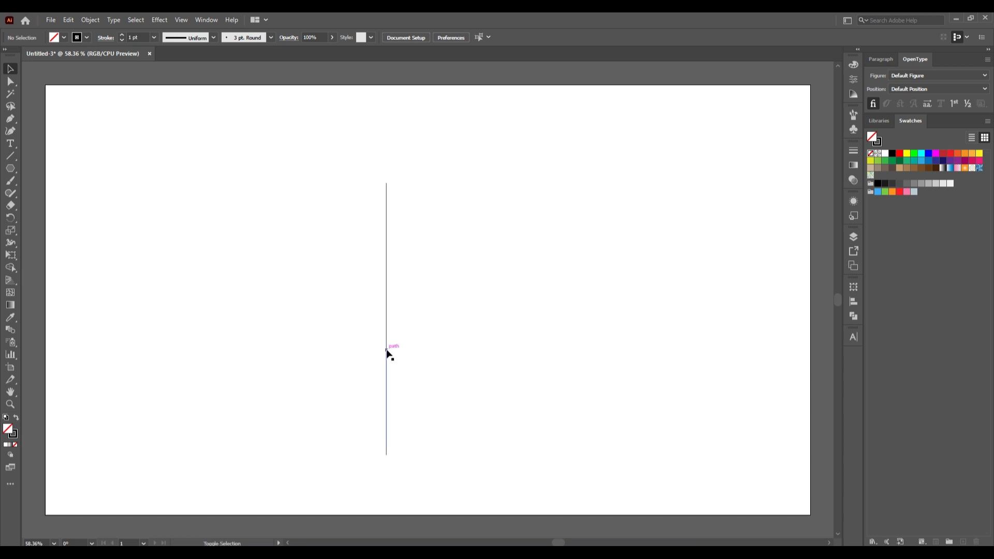
Step: Duplicate the vertical line sideways and repeat the copy until there are eight evenly spaced lines about 27 px apart
drag(387, 352, 398, 351)
key(ctrl+d)
key(ctrl+d)
key(ctrl+d)
key(ctrl+d)
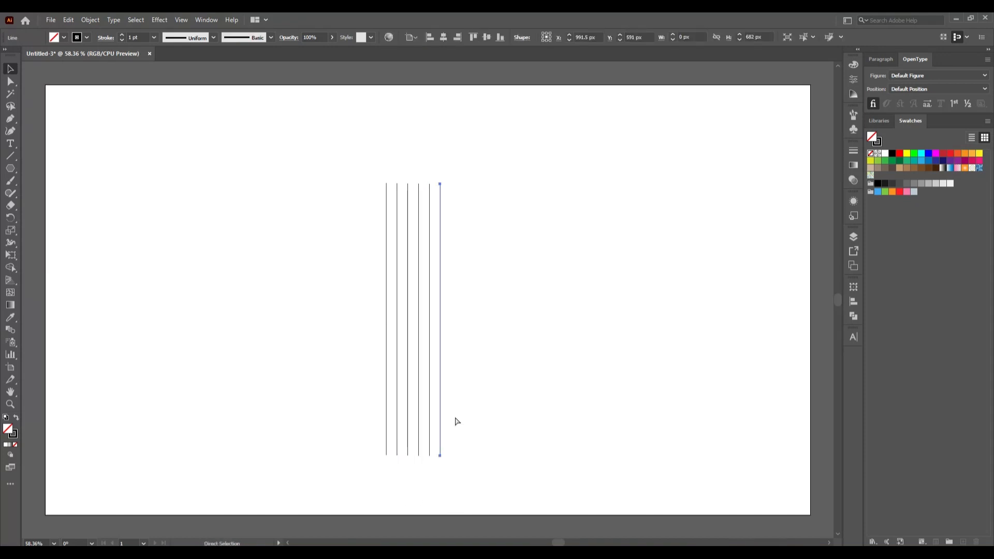
key(ctrl+d)
key(ctrl+d)
Step: Align all eight vertical lines to their top edges
drag(347, 257, 478, 381)
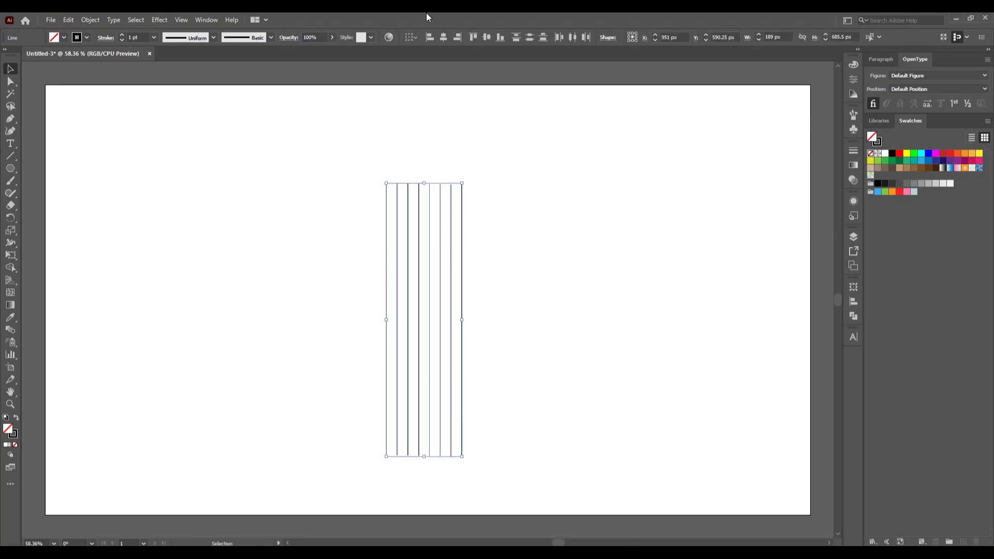
click(473, 38)
click(592, 402)
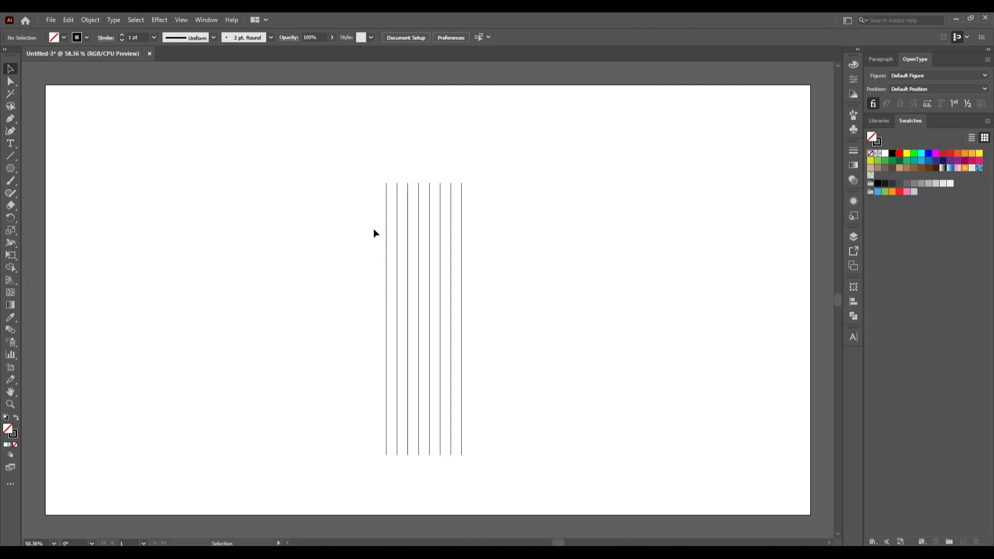
Step: Copy the six leftmost lines, paste them in the same position, and move the duplicate set to the artboard's left side
drag(373, 229, 443, 265)
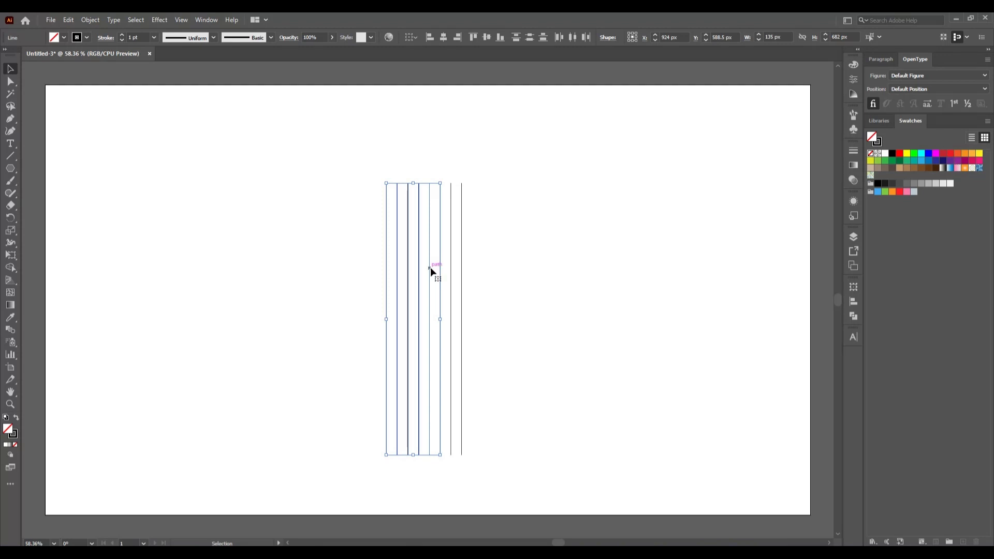
click(70, 21)
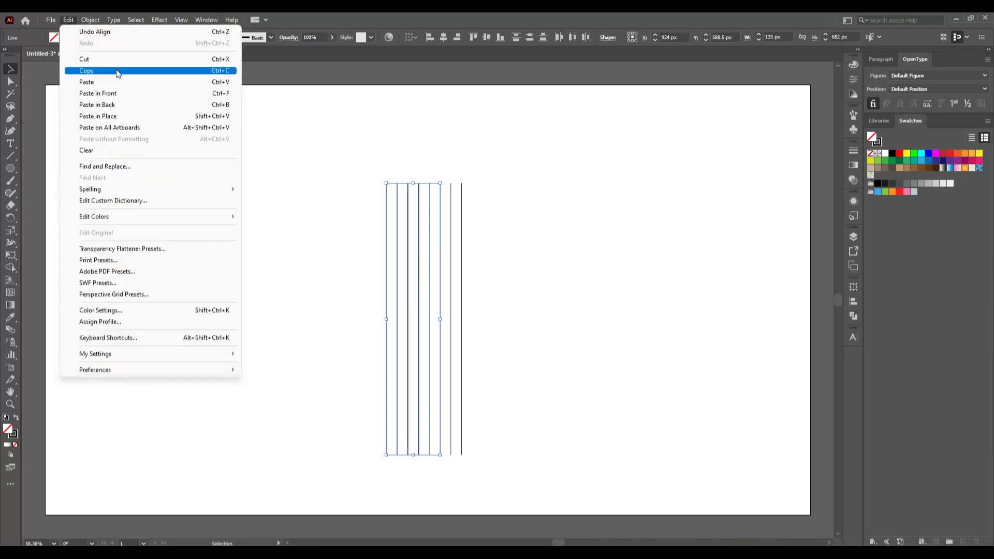
click(117, 73)
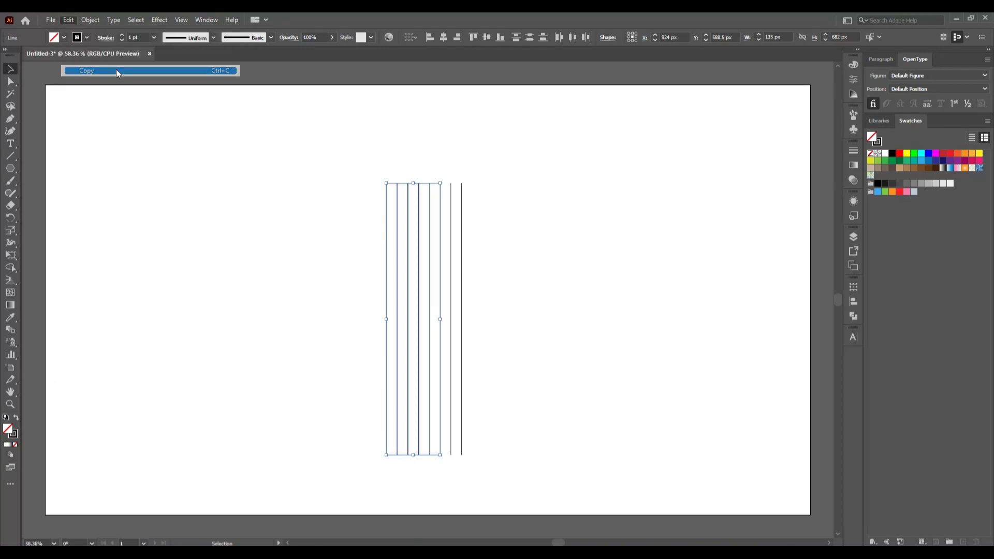
click(68, 20)
click(129, 123)
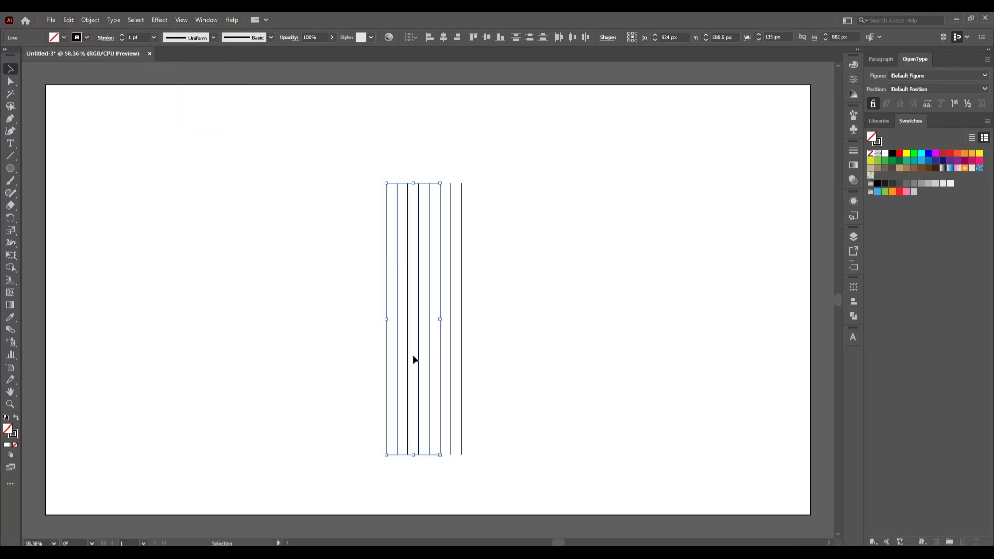
drag(346, 328, 166, 307)
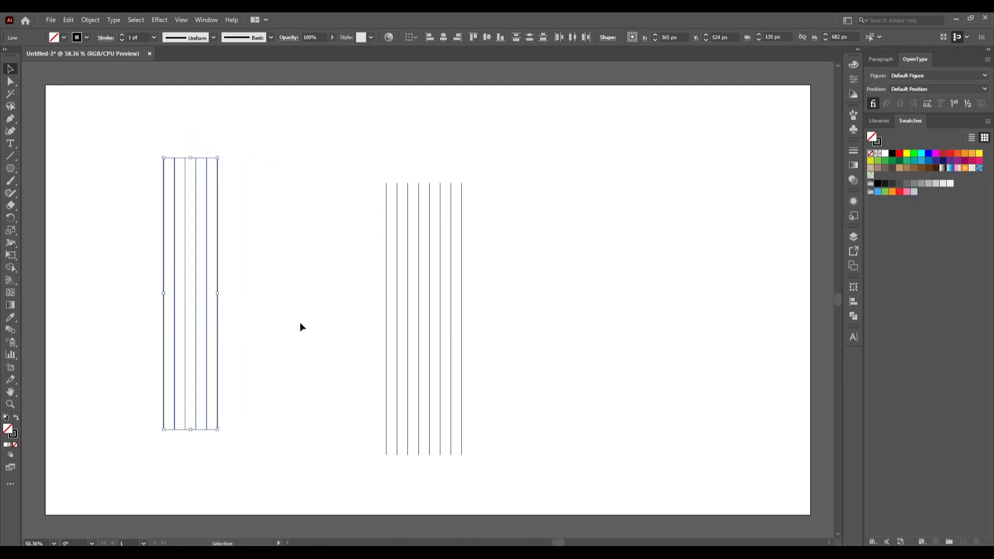
click(300, 322)
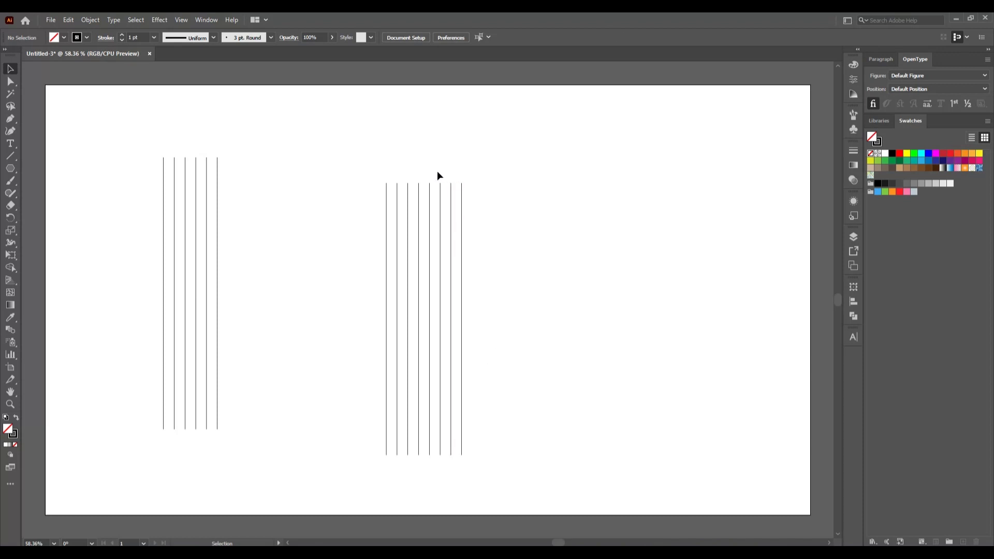
Step: Duplicate the three rightmost lines to the right of the eight-line set and group the copies
drag(437, 171, 533, 236)
right_click(533, 236)
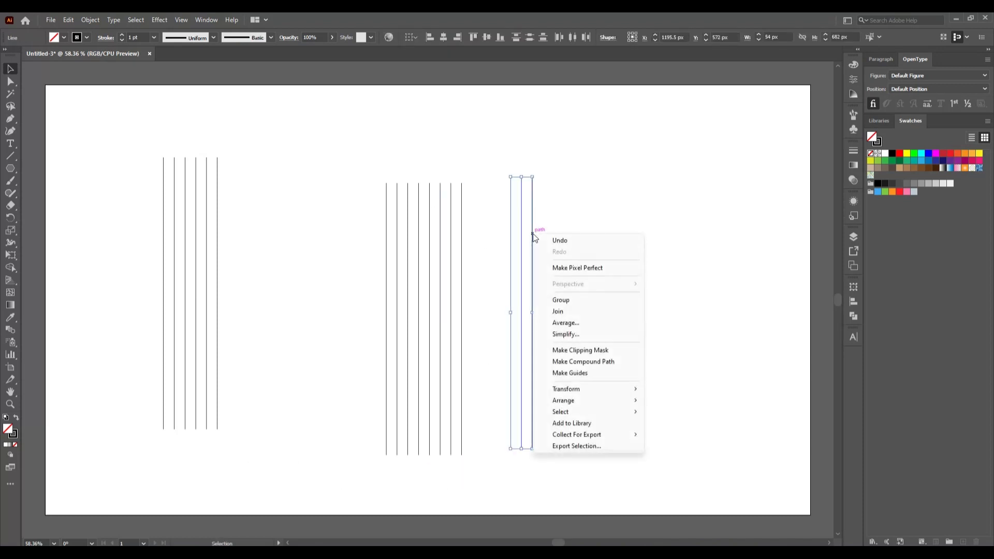
click(585, 300)
right_click(590, 271)
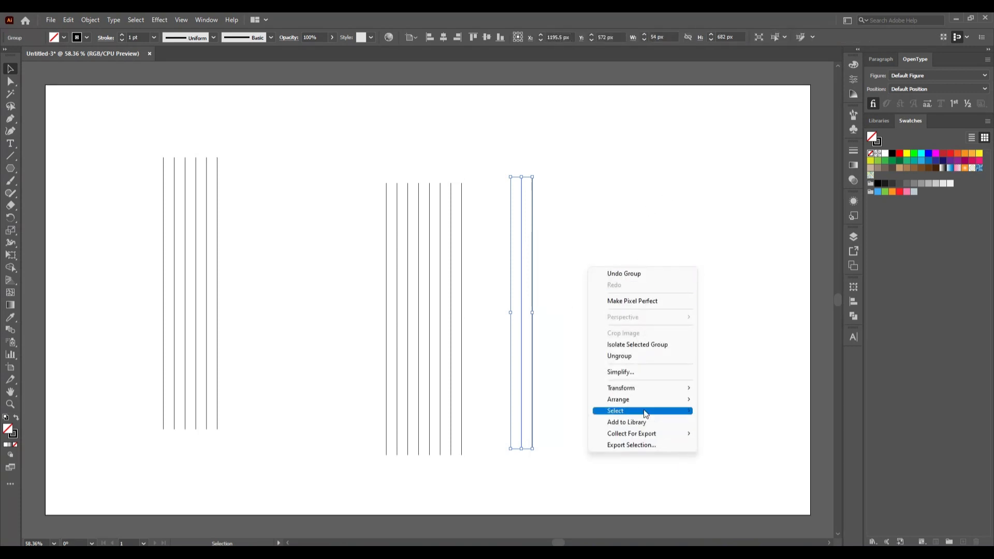
Step: Set the rotation of the three-line group to 30°
click(854, 288)
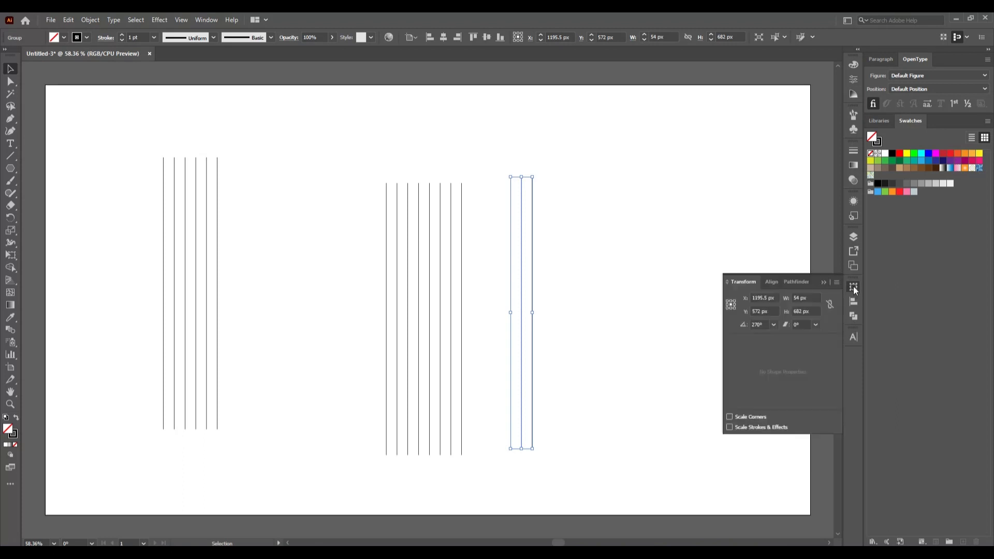
click(774, 326)
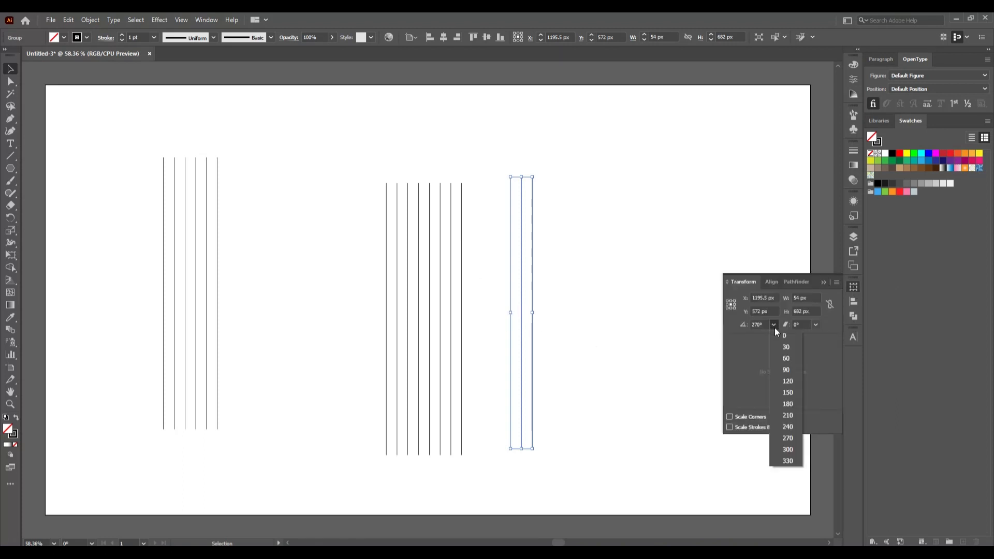
click(796, 350)
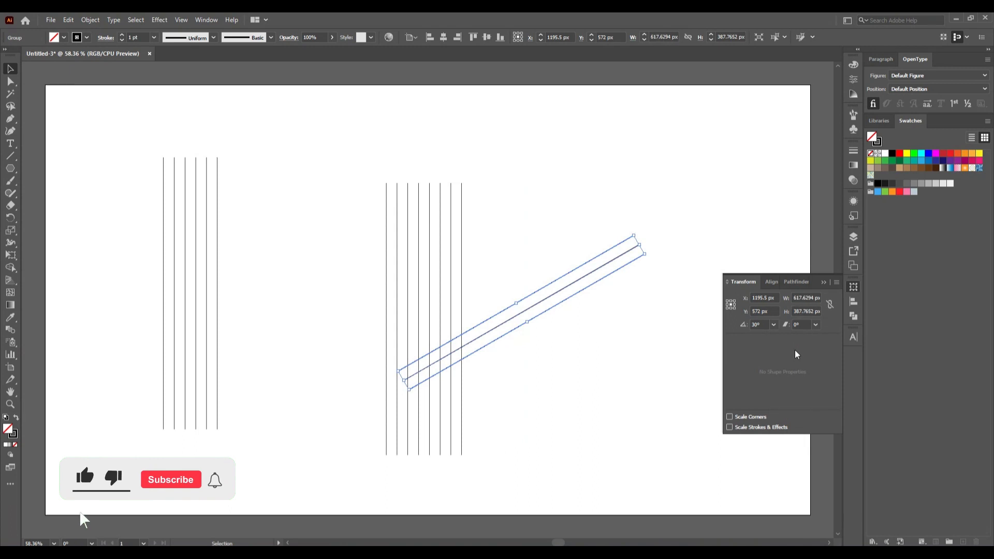
click(824, 282)
Step: Reflect the rotated three-line group across the horizontal axis as a copy to form an X
right_click(518, 306)
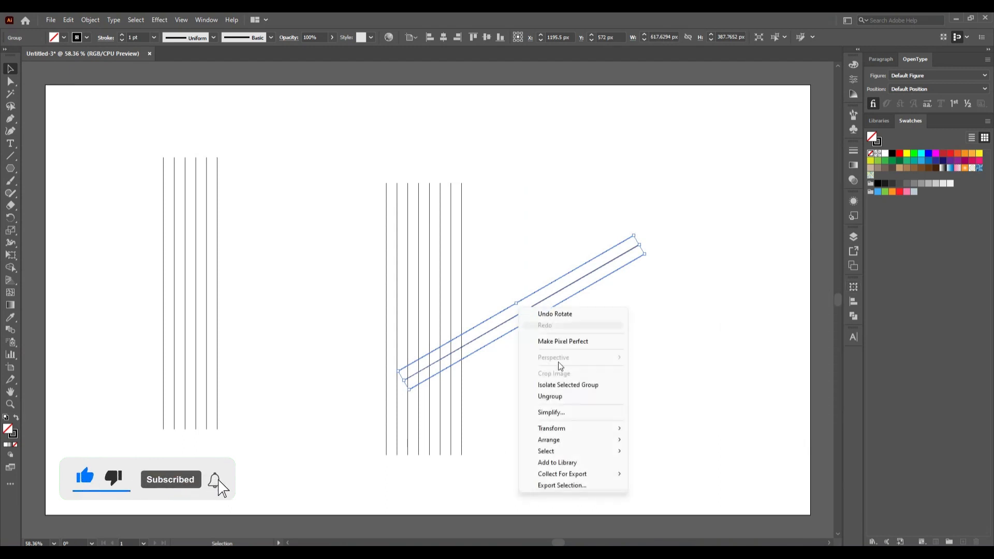
mouse_move(566, 433)
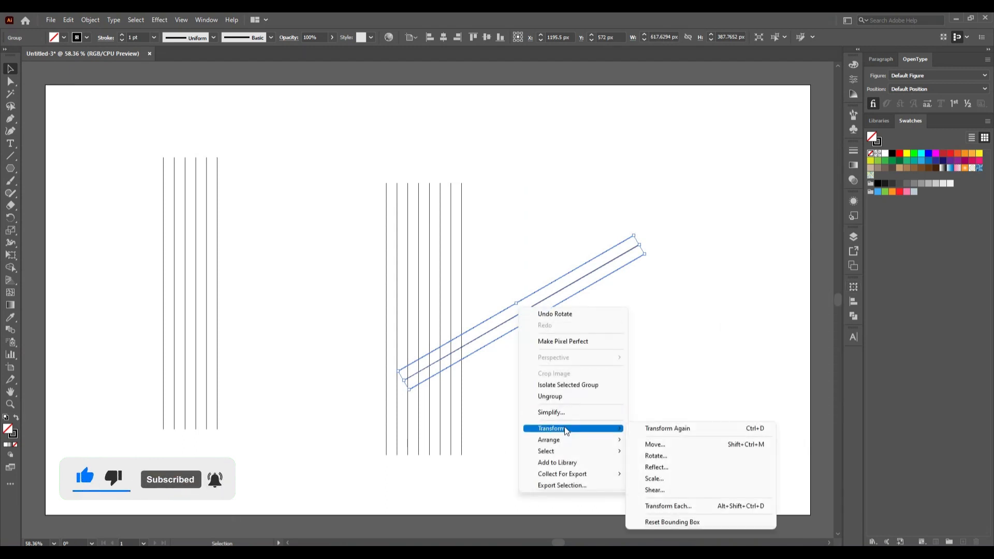
click(665, 471)
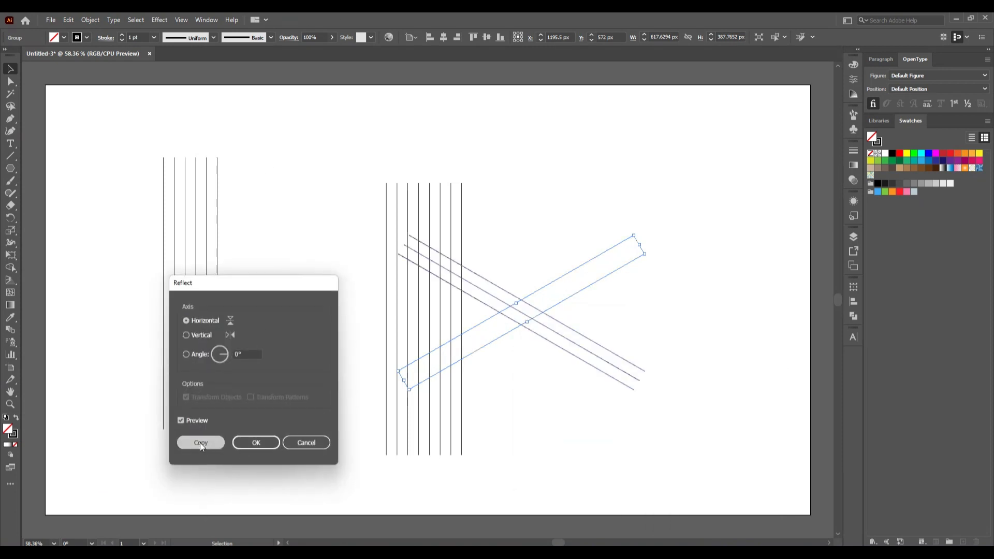
click(200, 443)
click(528, 462)
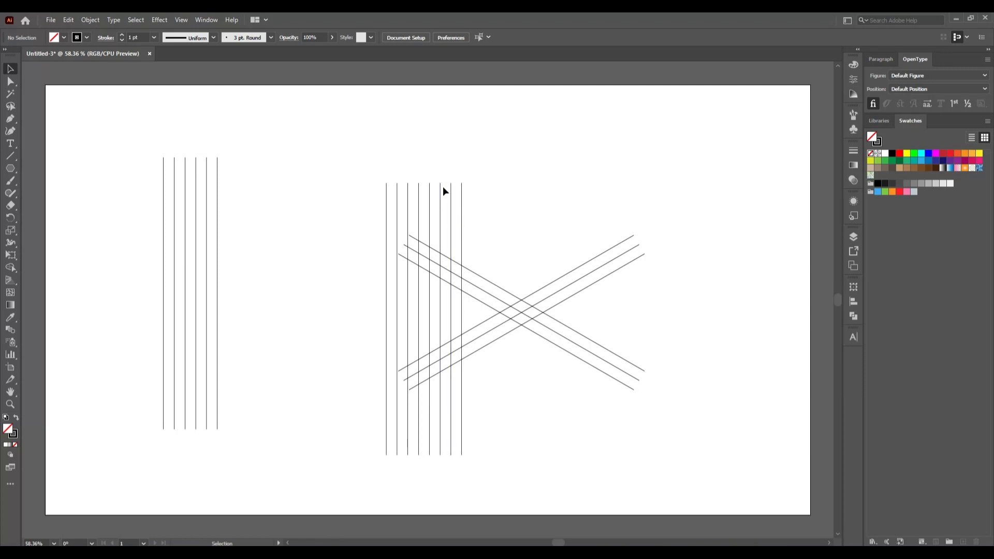
Step: Duplicate the three rightmost lines of the eight-line set and place the copies near the artboard's right edge
drag(469, 200, 467, 203)
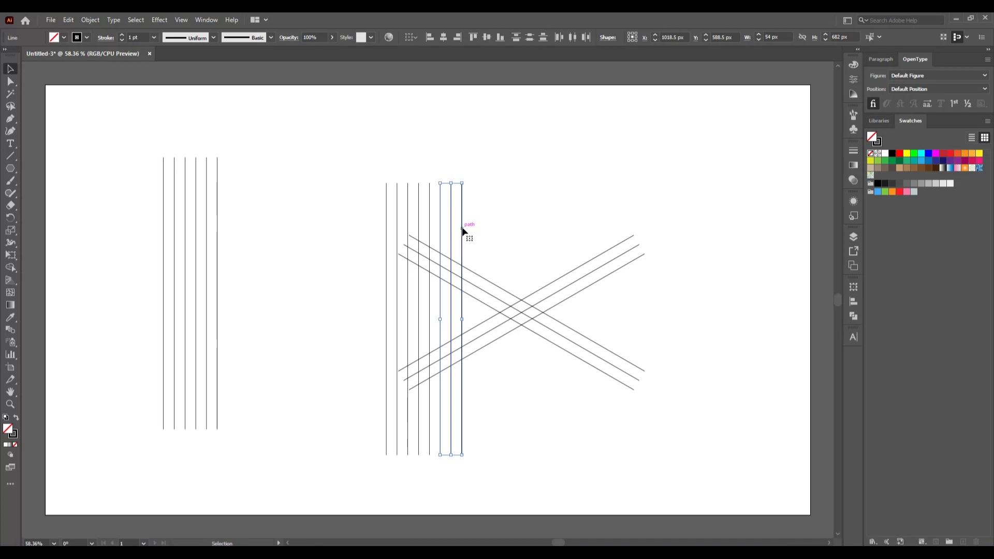
drag(465, 229, 738, 227)
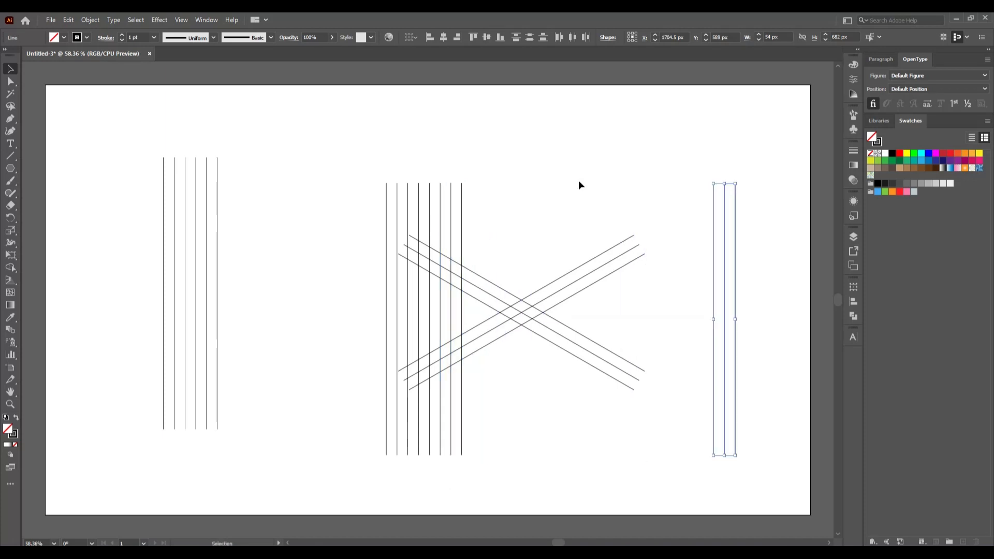
click(579, 181)
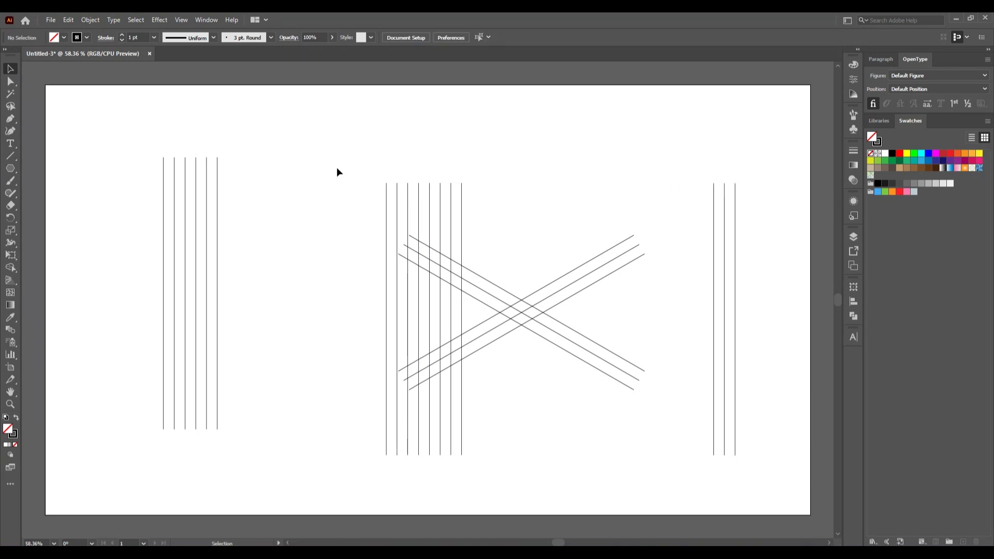
Step: Group the eight vertical lines, and group the two crossing diagonal line sets together
drag(337, 167, 468, 199)
right_click(439, 200)
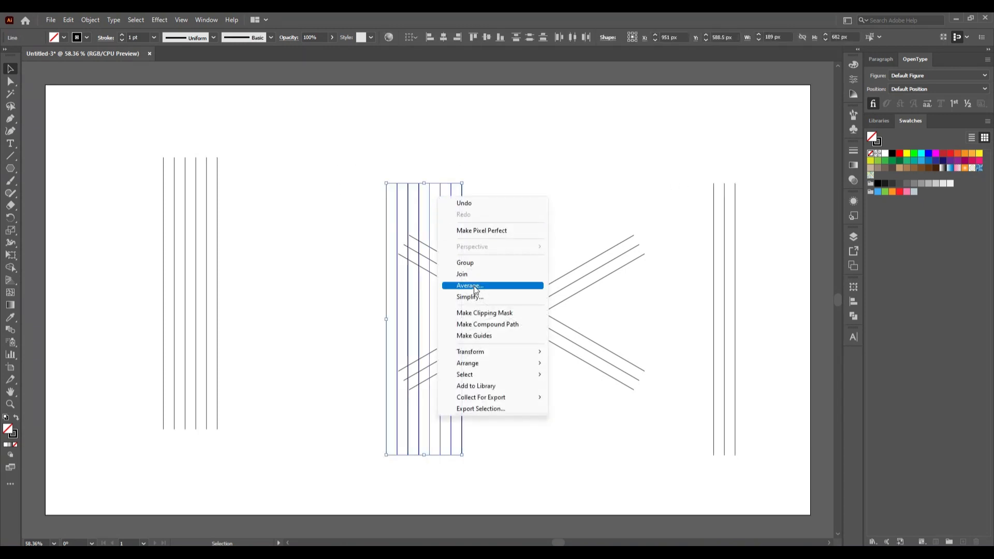
click(476, 263)
drag(526, 276, 548, 364)
right_click(525, 315)
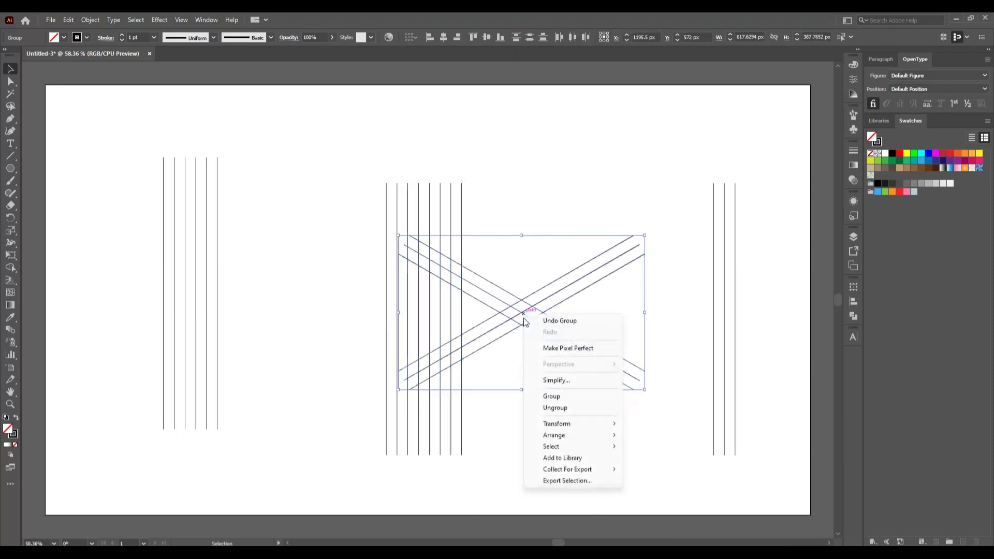
click(554, 397)
Step: Align the eight-line group and the crossed diagonal group to their horizontal centers
drag(328, 206, 600, 372)
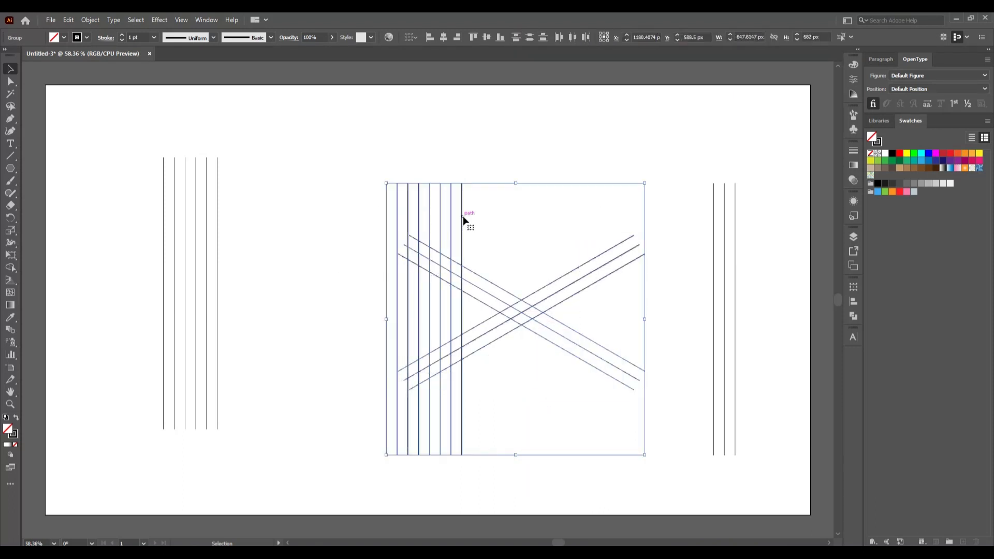
click(449, 34)
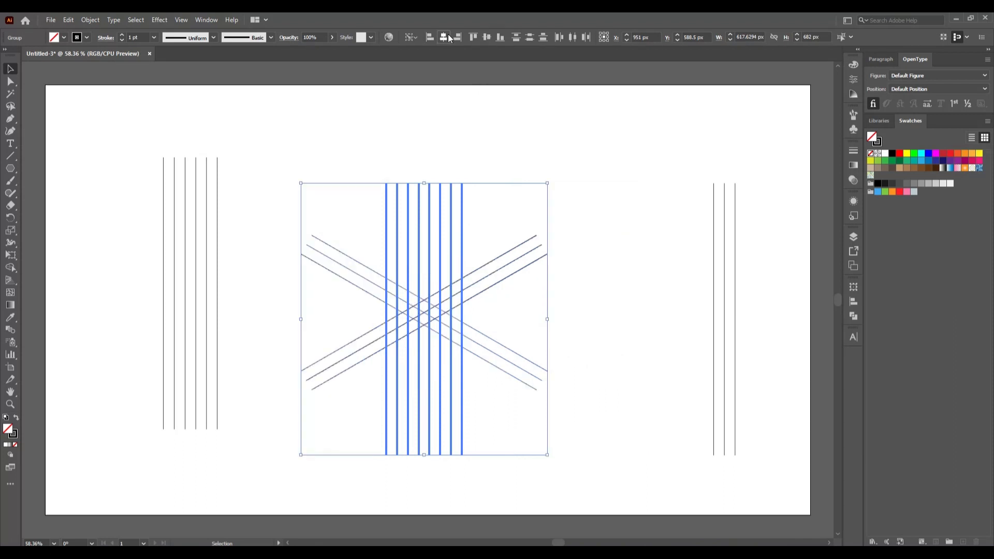
click(503, 150)
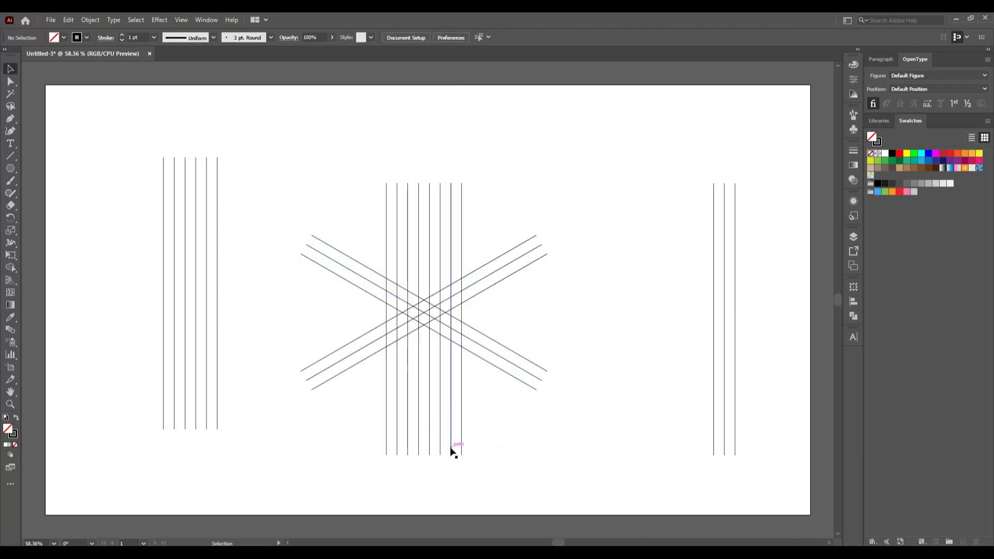
Step: Raise the eight-line group so the diagonals cross its lower part, and move both groups down together towards the artboard's middle
drag(449, 446, 450, 374)
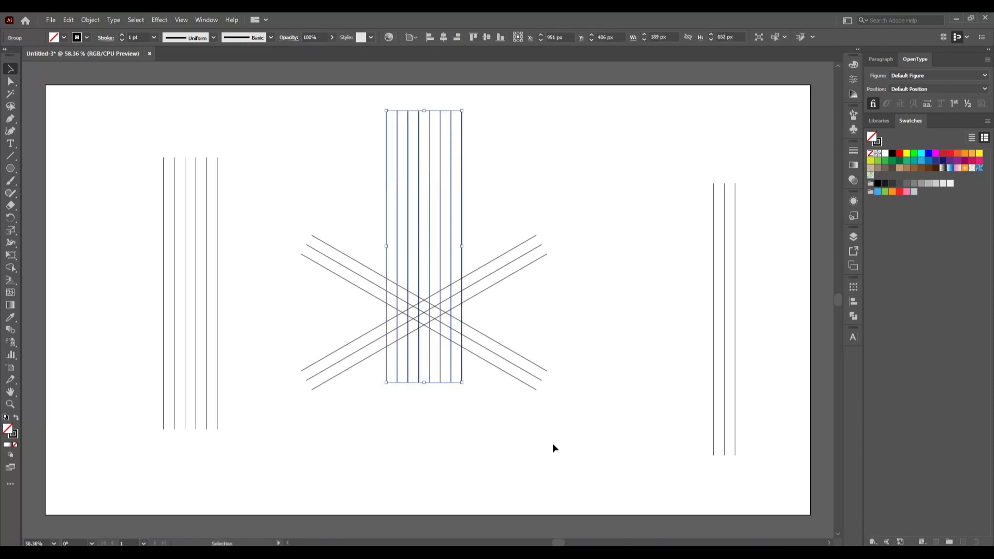
click(553, 446)
drag(365, 231, 515, 413)
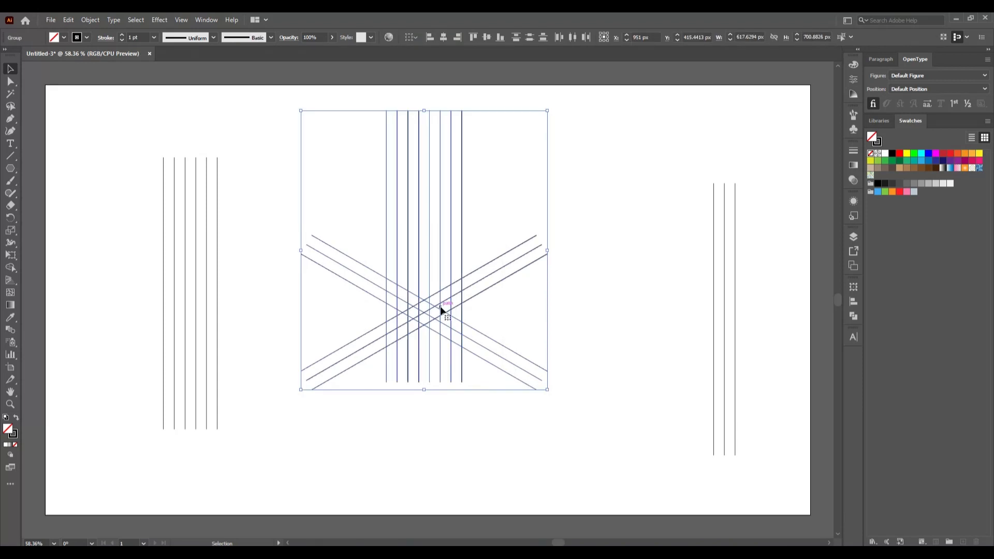
drag(440, 308, 450, 365)
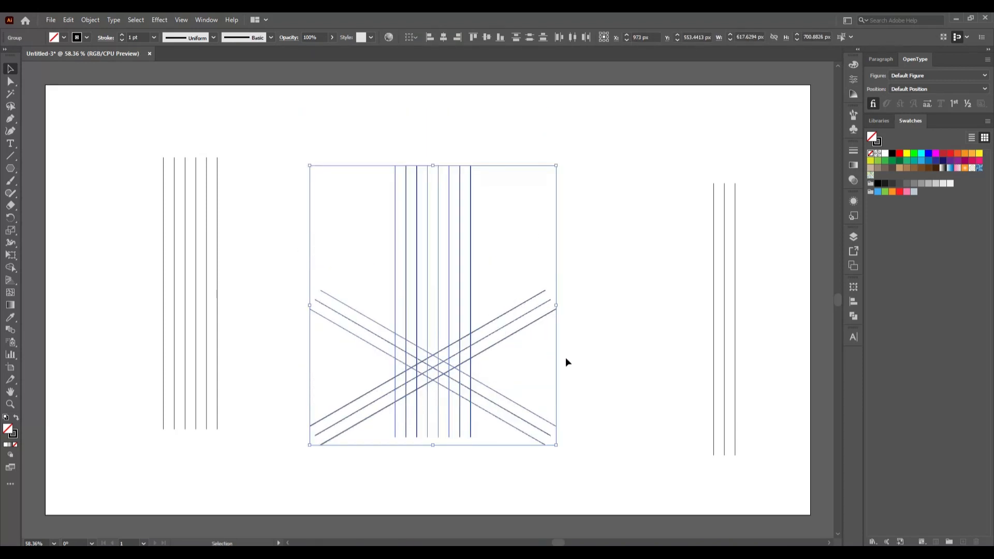
click(624, 306)
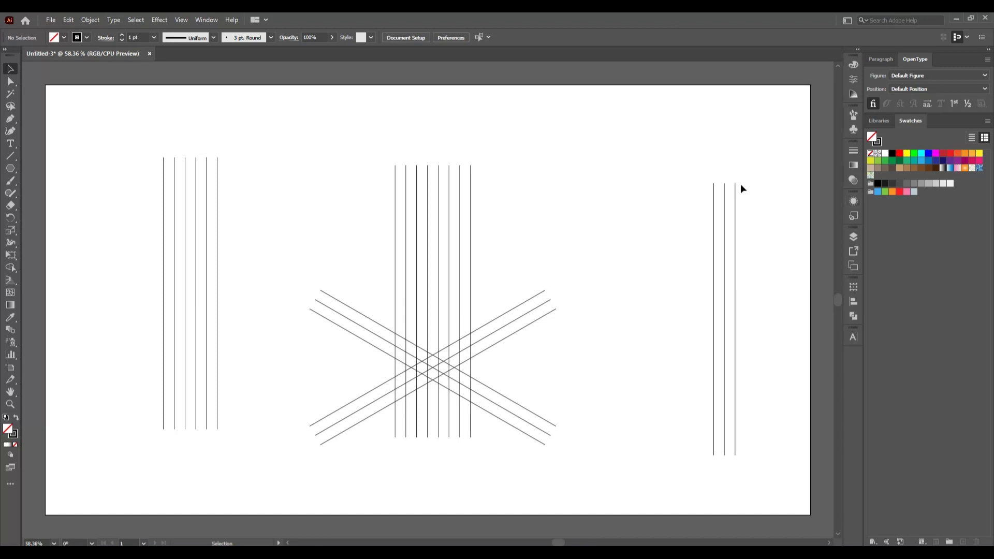
Step: Rotate the three spare vertical lines 90° to horizontal and place them across the eight vertical lines, just above the crossed diagonals
drag(686, 144, 762, 258)
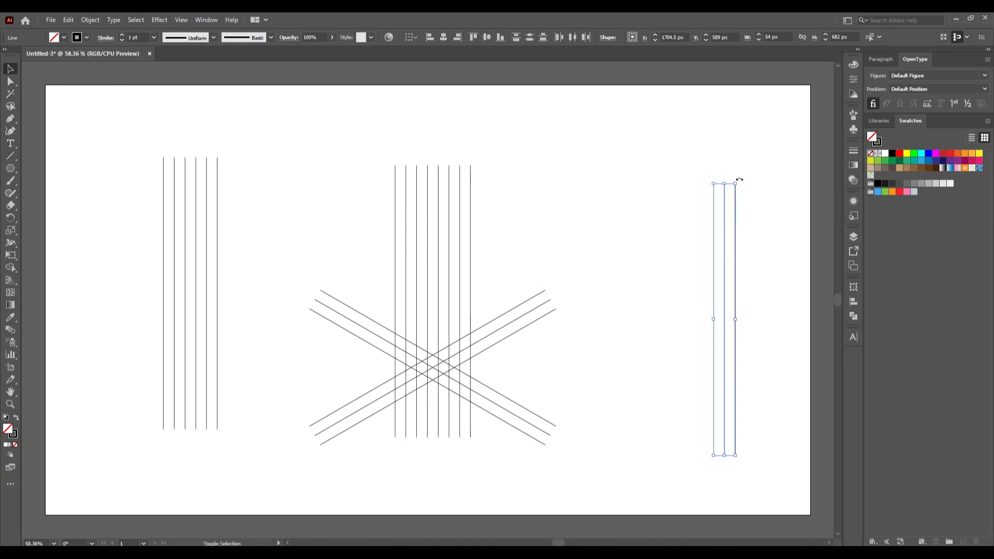
drag(740, 180, 524, 256)
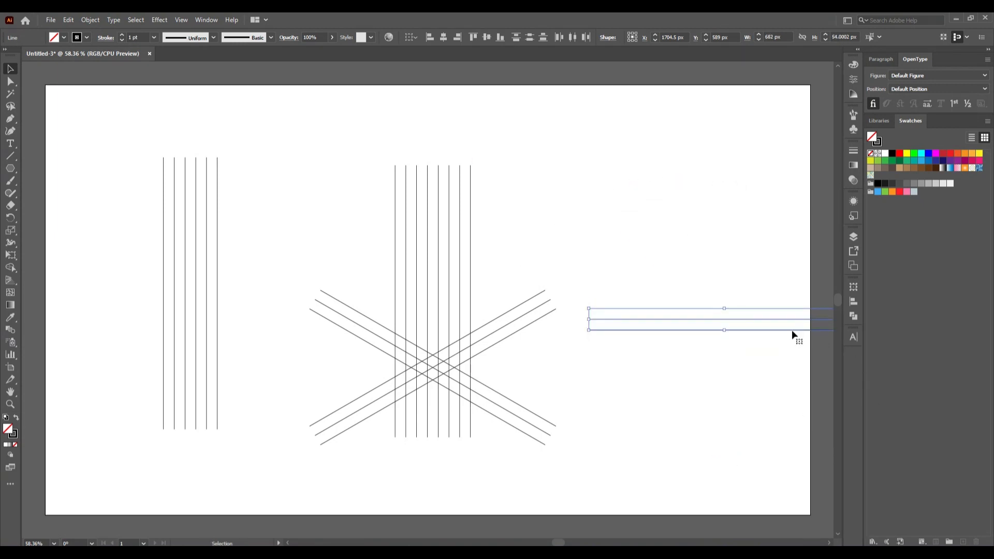
drag(793, 336, 503, 275)
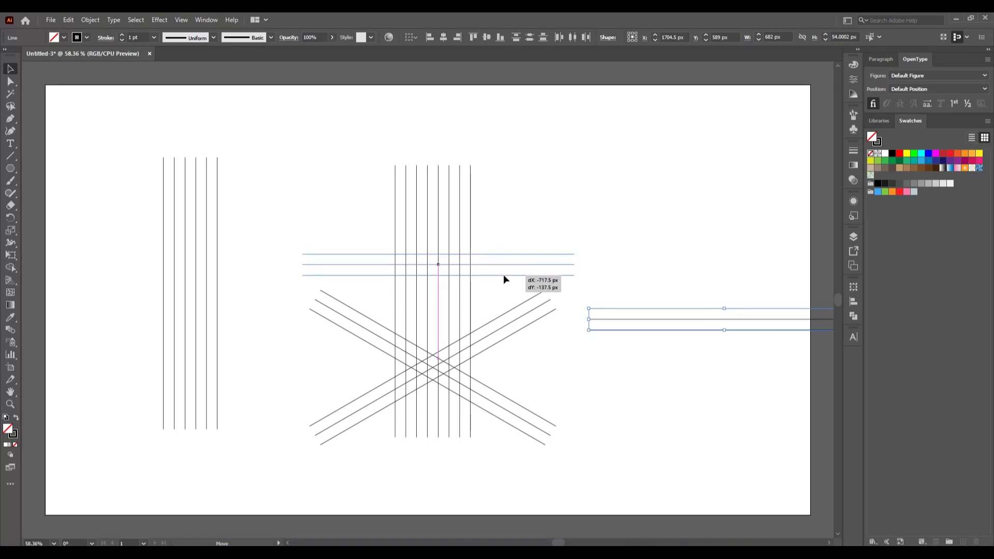
drag(504, 275, 503, 272)
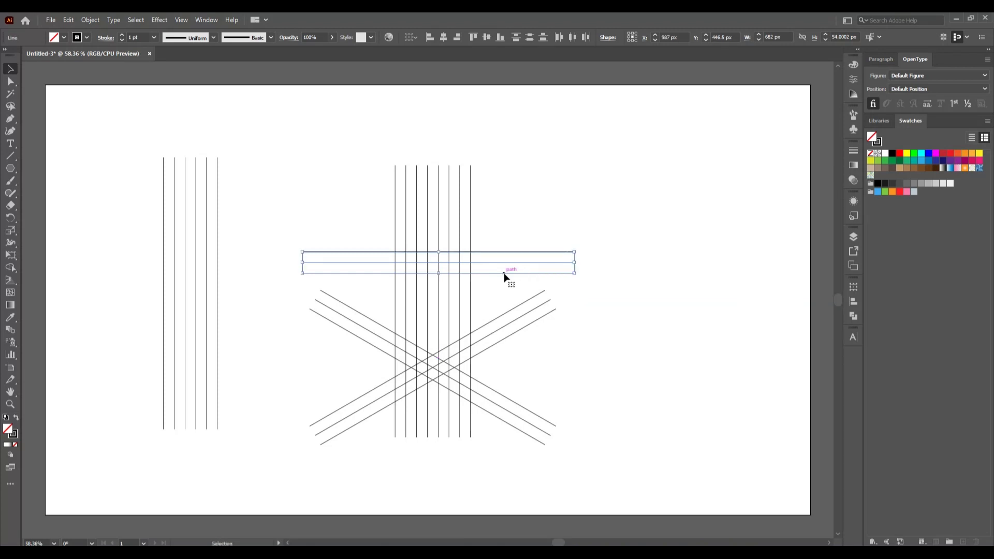
click(637, 303)
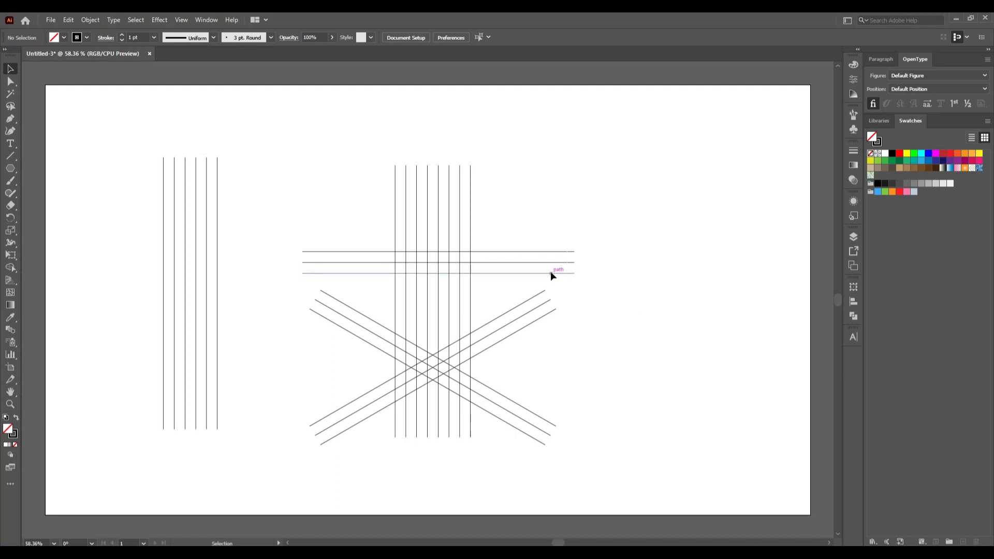
drag(551, 271, 548, 399)
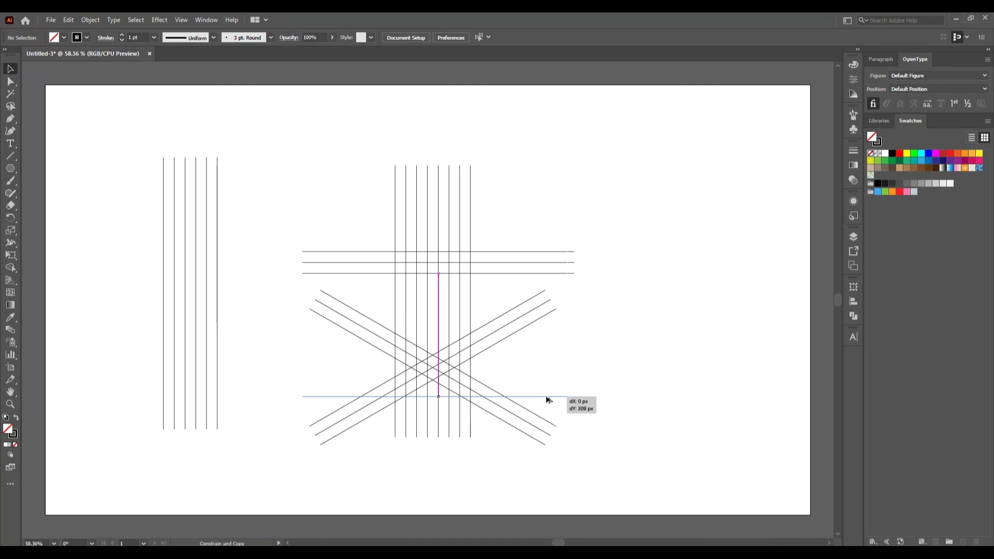
drag(546, 400, 550, 386)
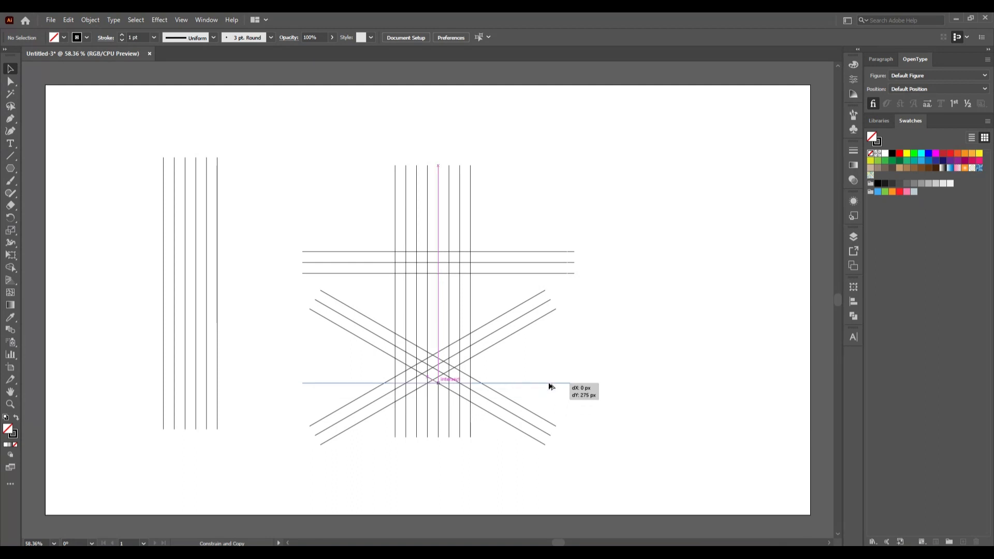
drag(550, 386, 550, 370)
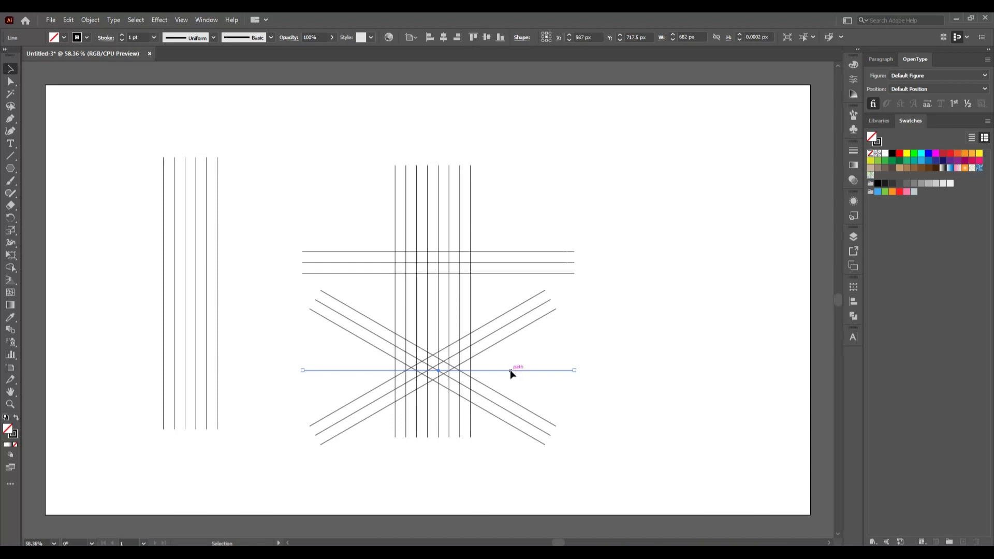
drag(511, 369, 511, 312)
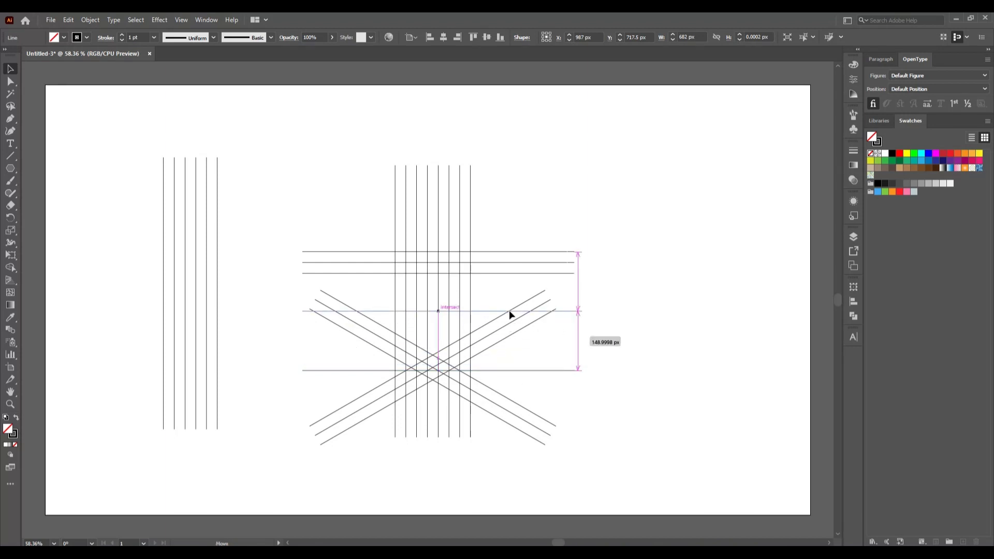
drag(510, 312, 508, 310)
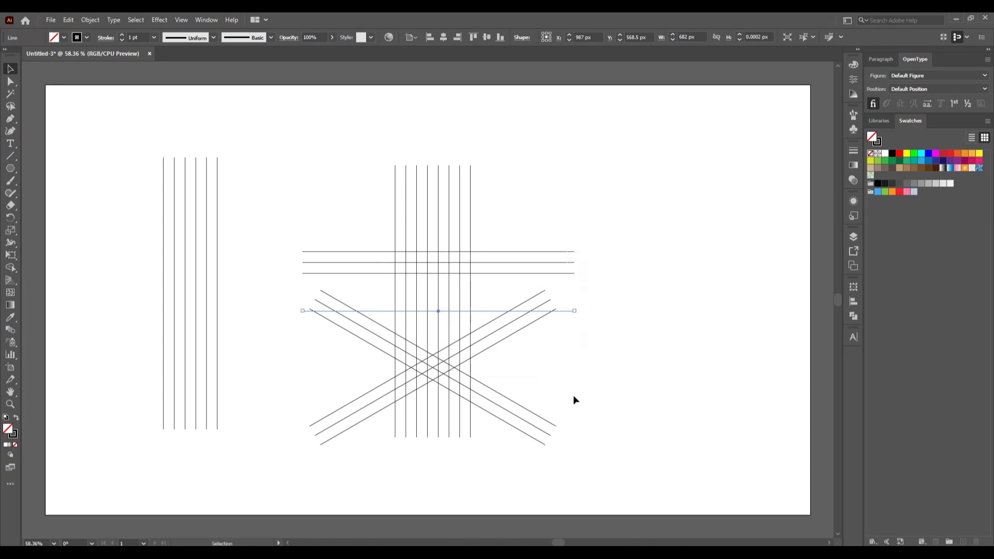
click(573, 396)
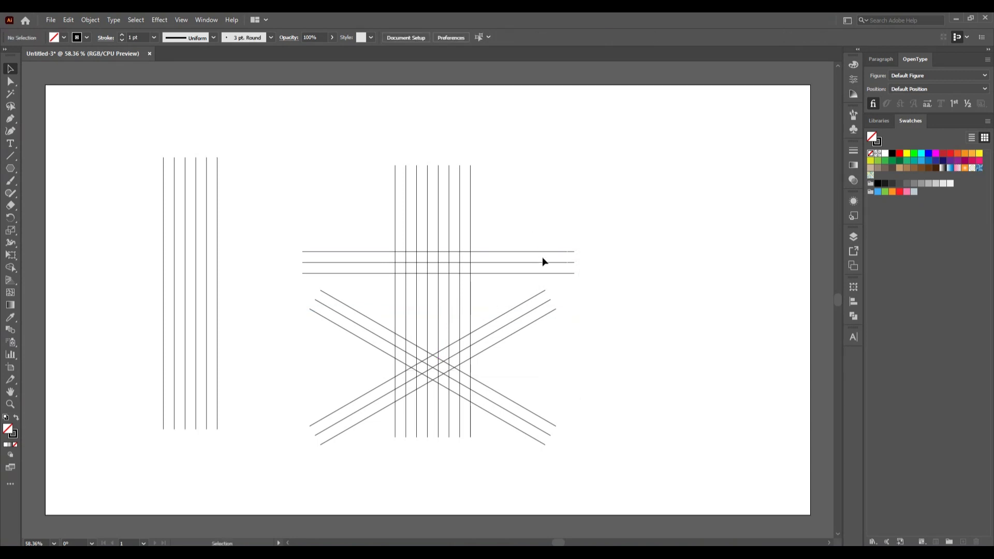
Step: Copy the lower two of the three horizontal lines straight down so they cross the outer ends of the diagonals
drag(565, 288, 564, 284)
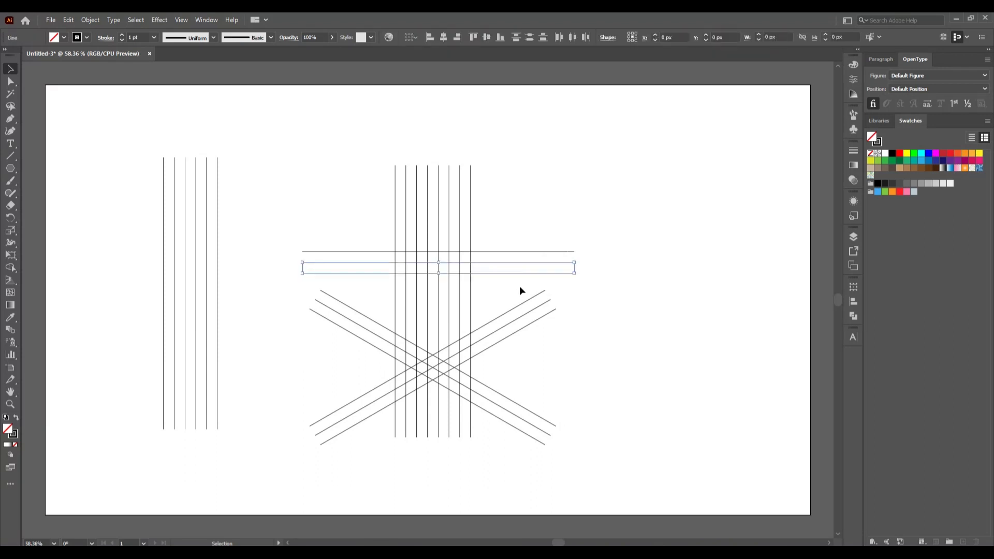
shift+click(495, 273)
click(649, 275)
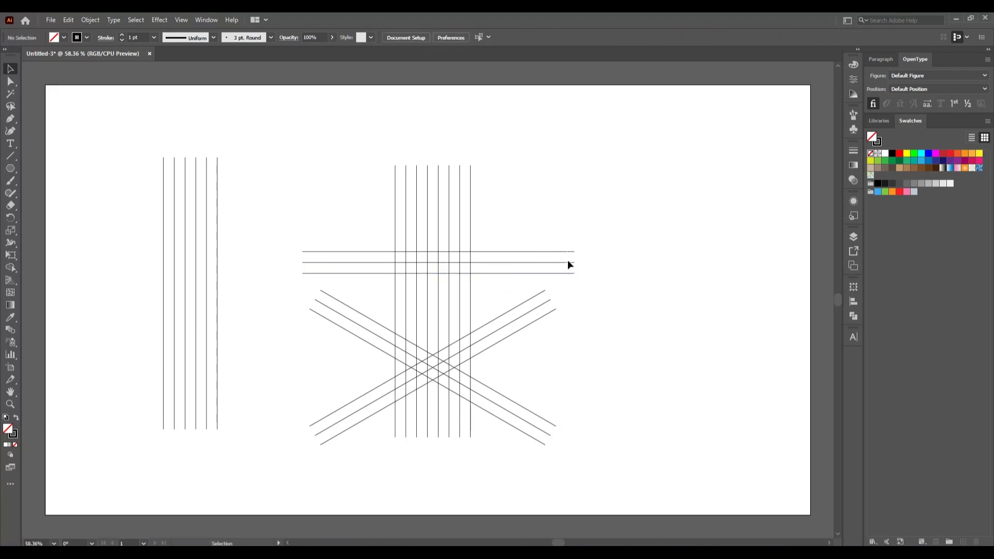
drag(568, 260, 538, 317)
click(607, 371)
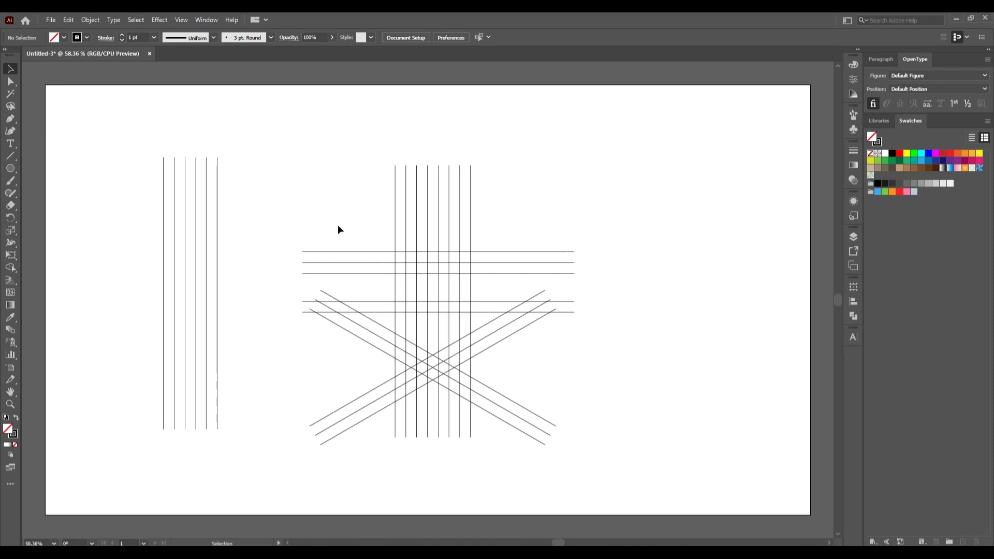
Step: Select all the crossing grid lines except the spare verticals for the Shape Builder tool, and set the fill to black
drag(340, 226, 533, 427)
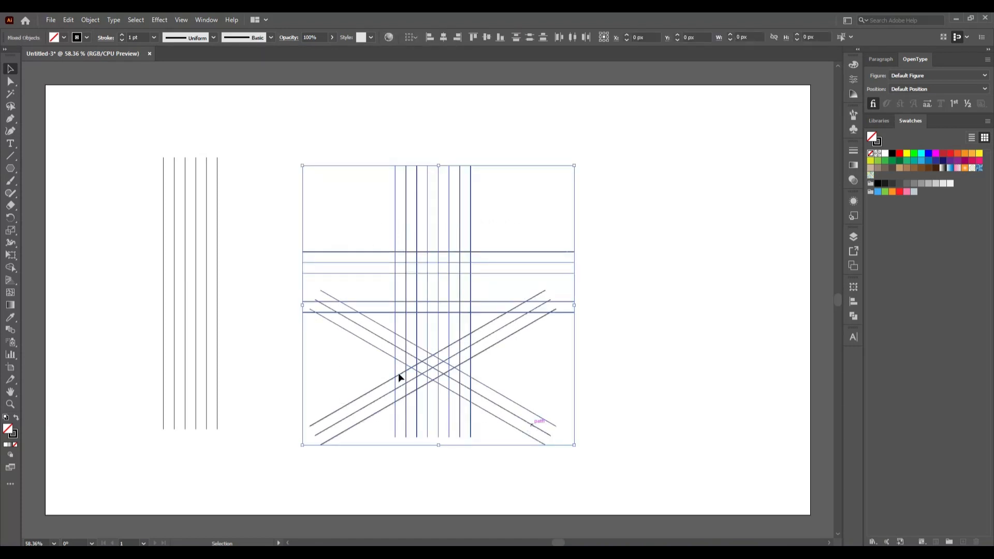
click(11, 269)
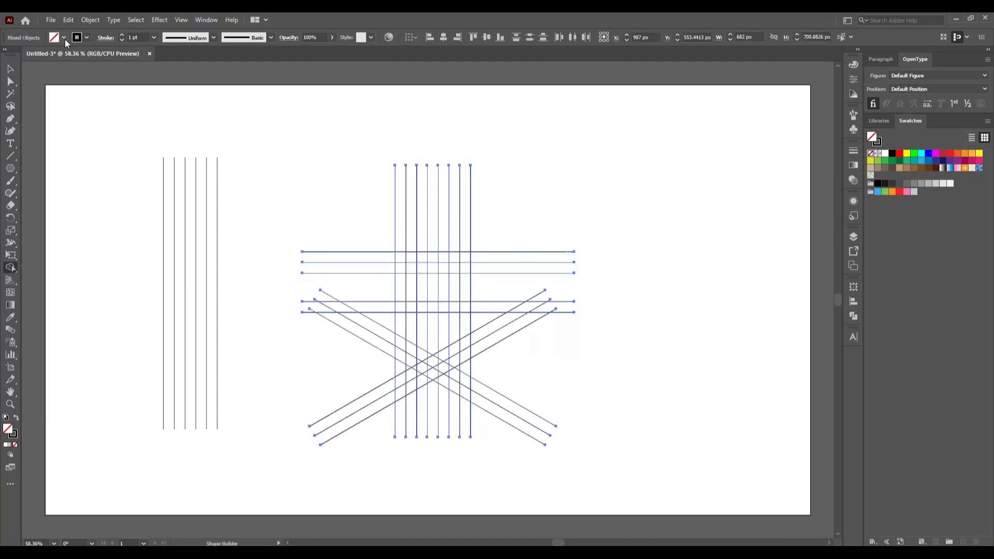
click(64, 38)
click(28, 62)
scroll(434, 387, up, 1)
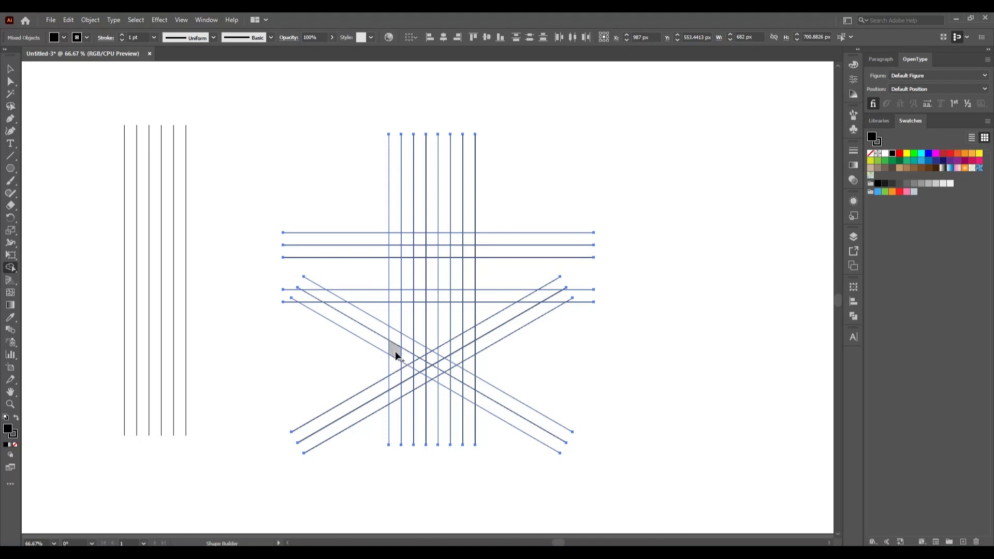
Step: Merge grid cells with Shape Builder into the left half: outer bar with slanted foot, inner bar with top arm, and a crossbar joining them
drag(395, 354, 396, 315)
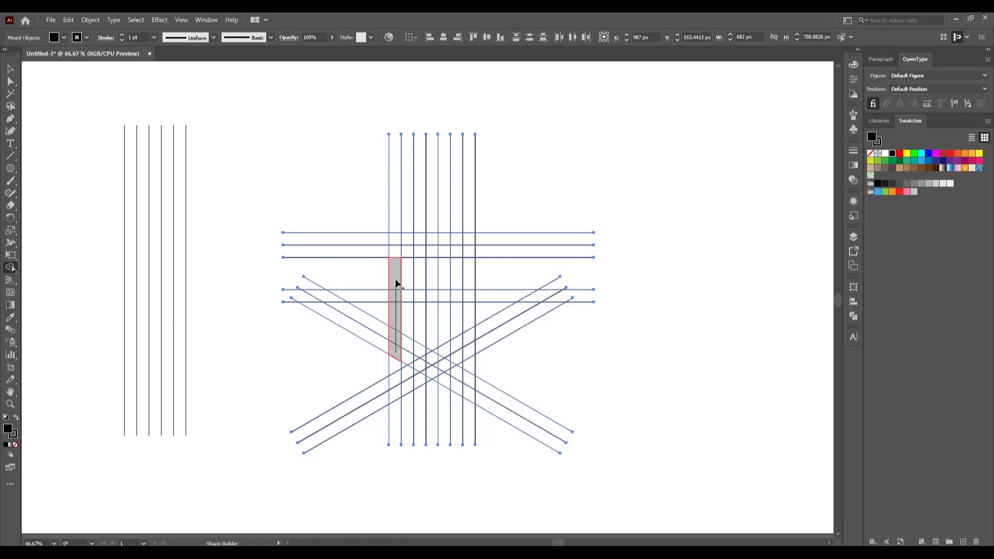
click(396, 284)
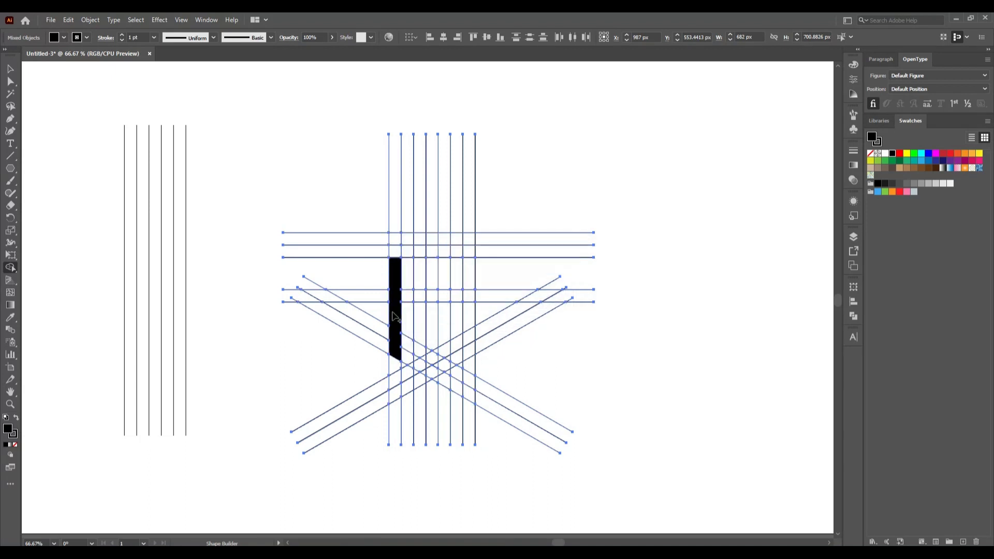
click(414, 362)
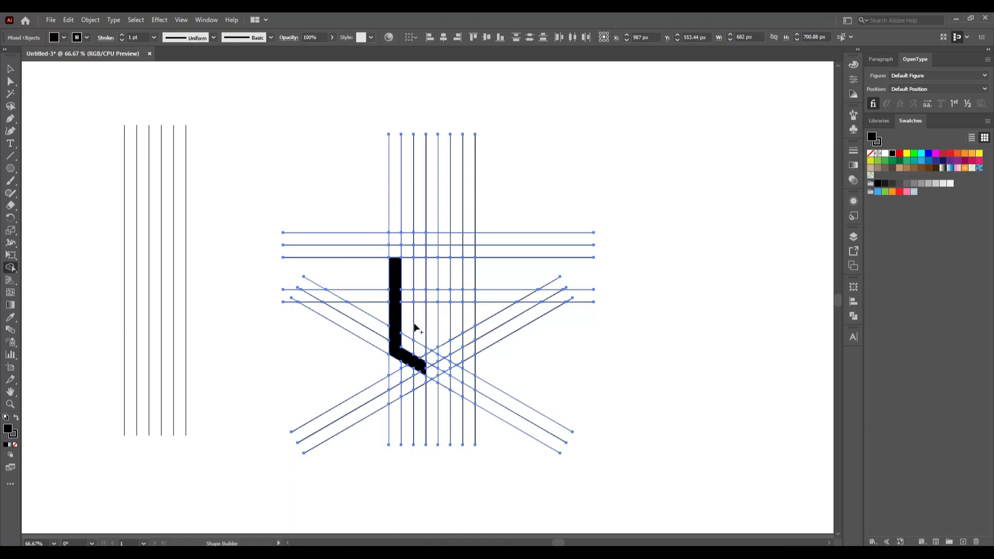
mouse_move(415, 337)
mouse_down()
mouse_move(425, 255)
mouse_move(421, 238)
mouse_move(394, 239)
mouse_up()
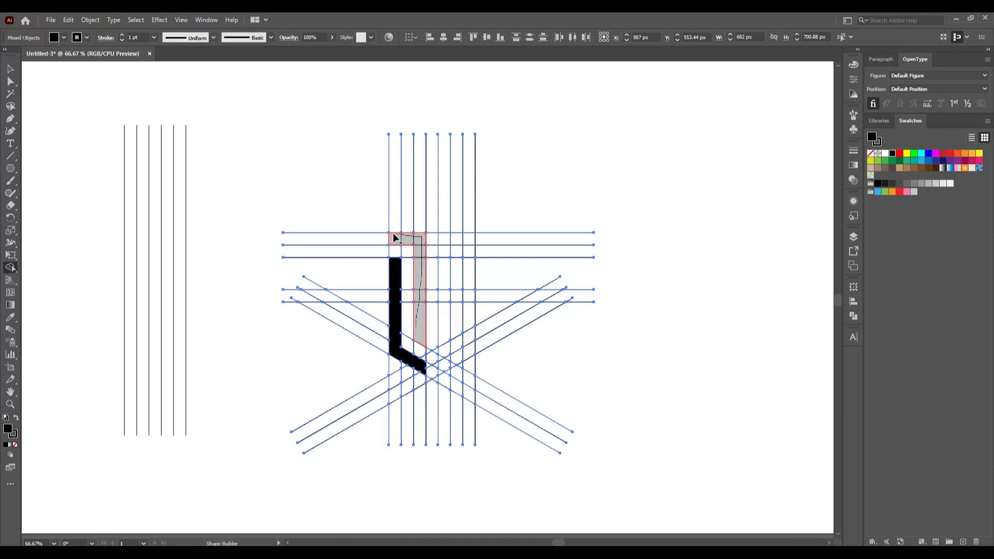
click(407, 295)
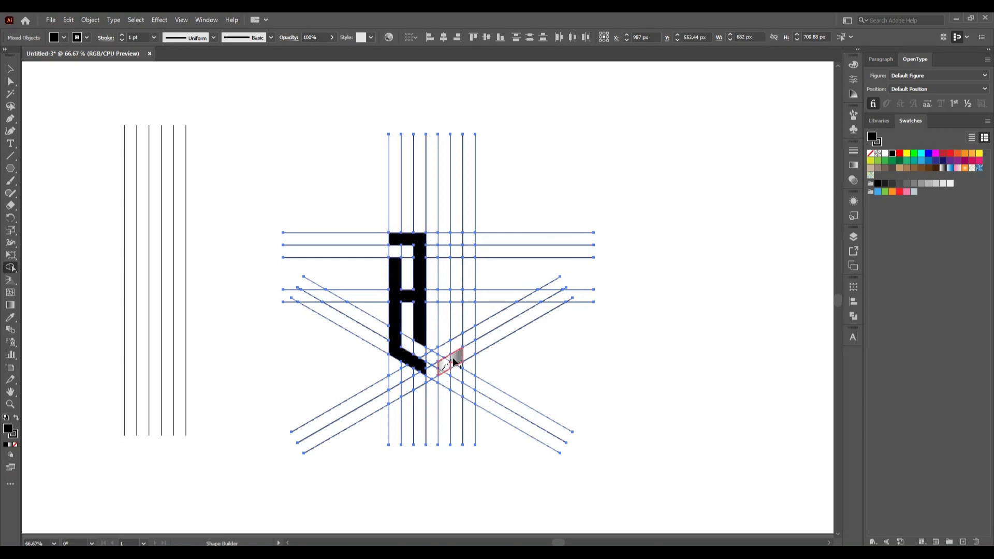
Step: Merge the mirrored grid cells into the right half, with a matching outer bar and slanted foot, inner bar with top arm, and crossbar
mouse_move(452, 366)
mouse_down()
mouse_move(466, 349)
mouse_move(469, 262)
mouse_up()
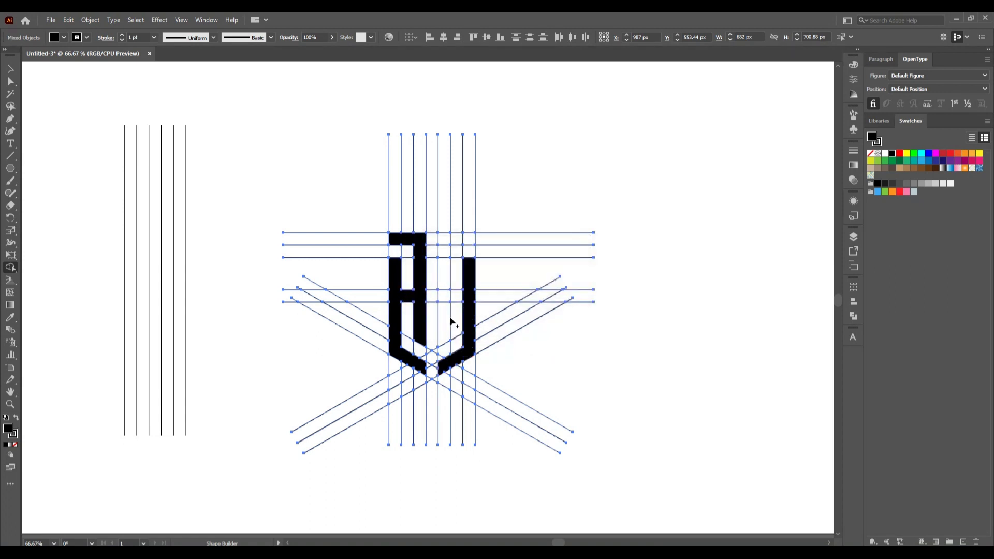
mouse_move(444, 333)
mouse_down()
mouse_move(445, 247)
mouse_move(466, 237)
mouse_up()
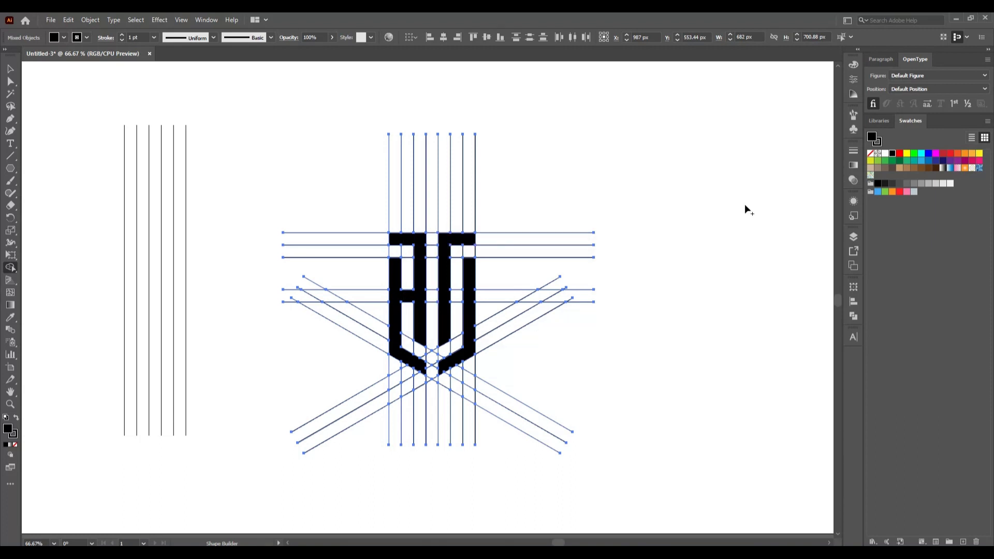
mouse_move(446, 321)
mouse_down()
mouse_move(447, 293)
mouse_move(469, 299)
mouse_up()
Step: Examine the edges, crossbars and slanted lower ends of both black shapes up close, and return to the whole artboard
click(9, 404)
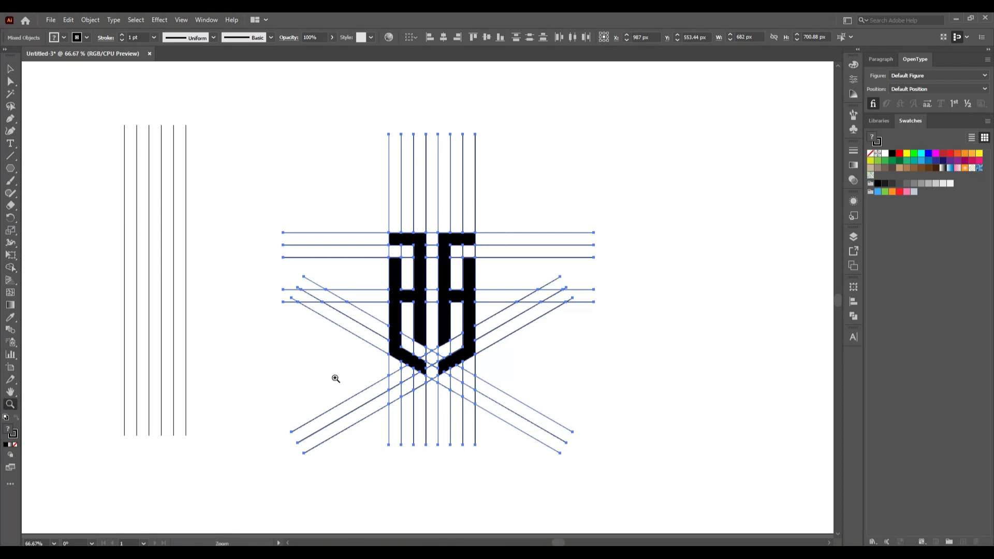
click(450, 304)
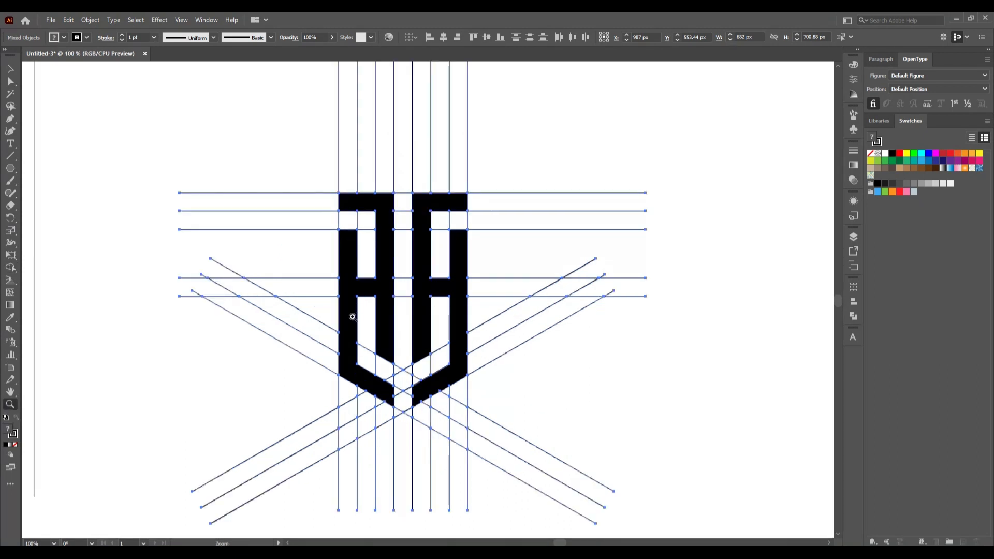
click(353, 316)
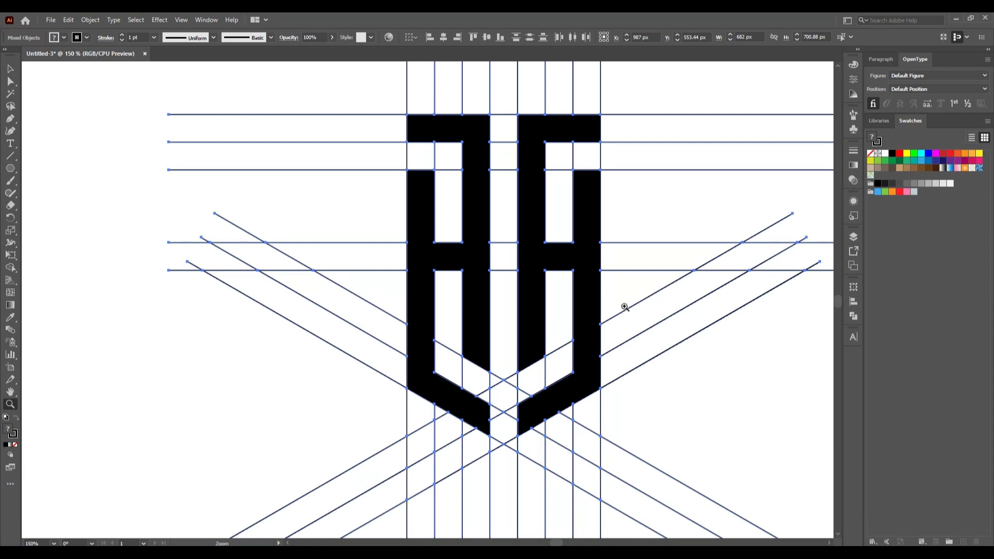
click(586, 342)
click(523, 387)
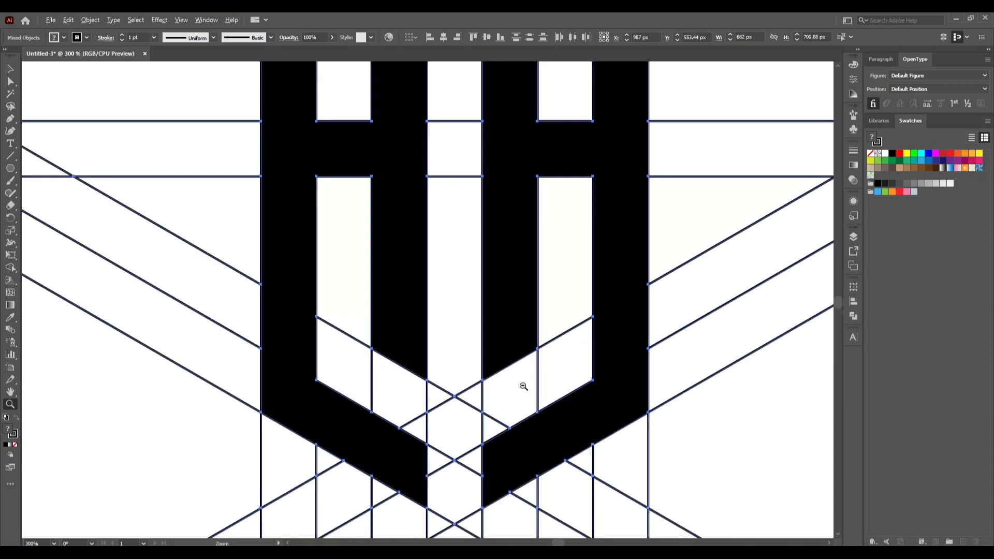
scroll(524, 386, up, 5)
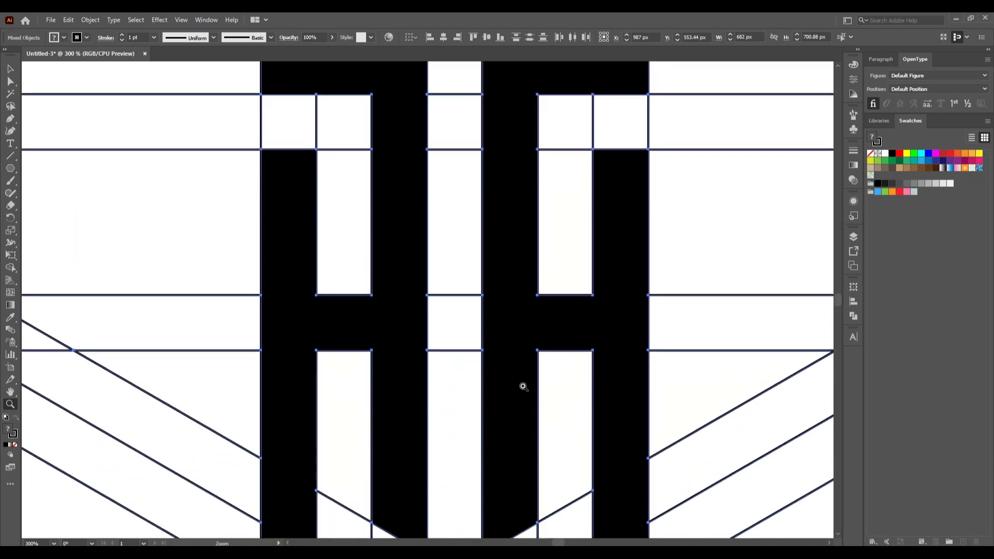
scroll(523, 387, up, 2)
scroll(523, 388, down, 3)
scroll(524, 389, down, 3)
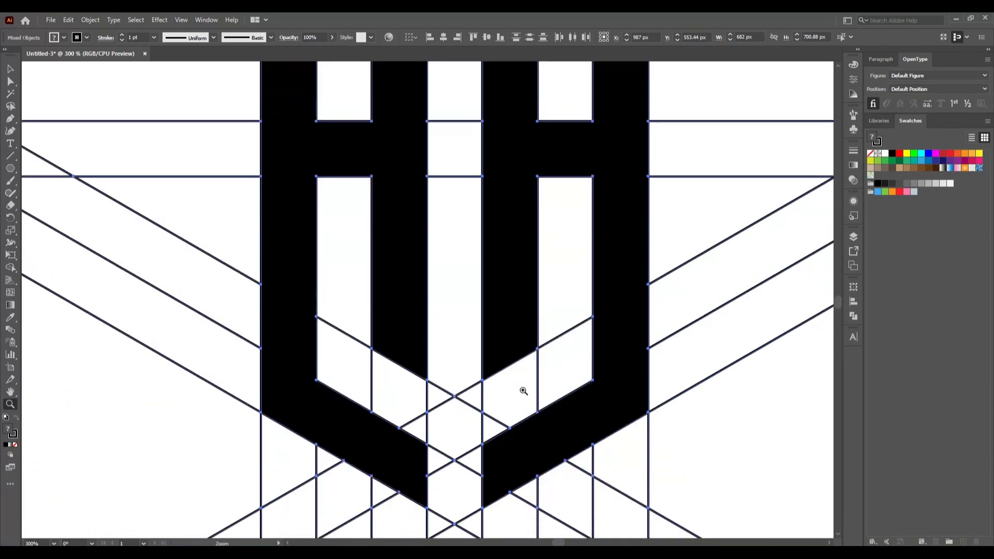
alt+click(438, 438)
alt+click(438, 439)
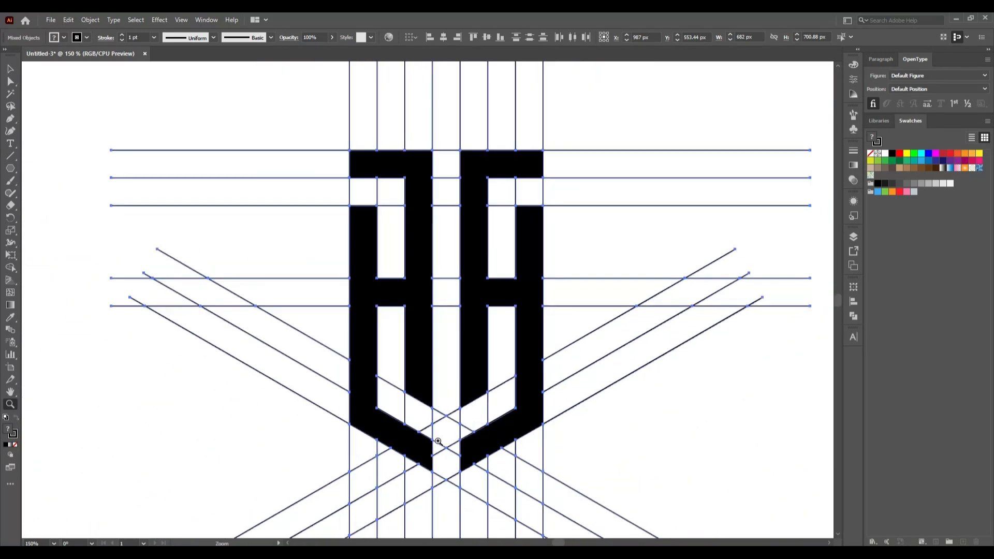
key(ctrl+0)
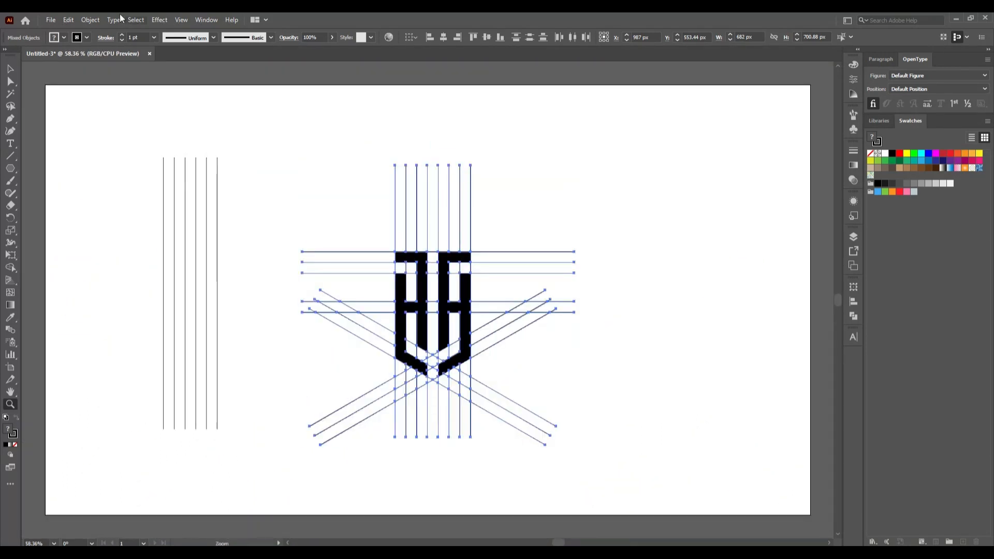
Step: Ungroup the eight vertical lines that run through the black shapes
click(12, 68)
click(232, 181)
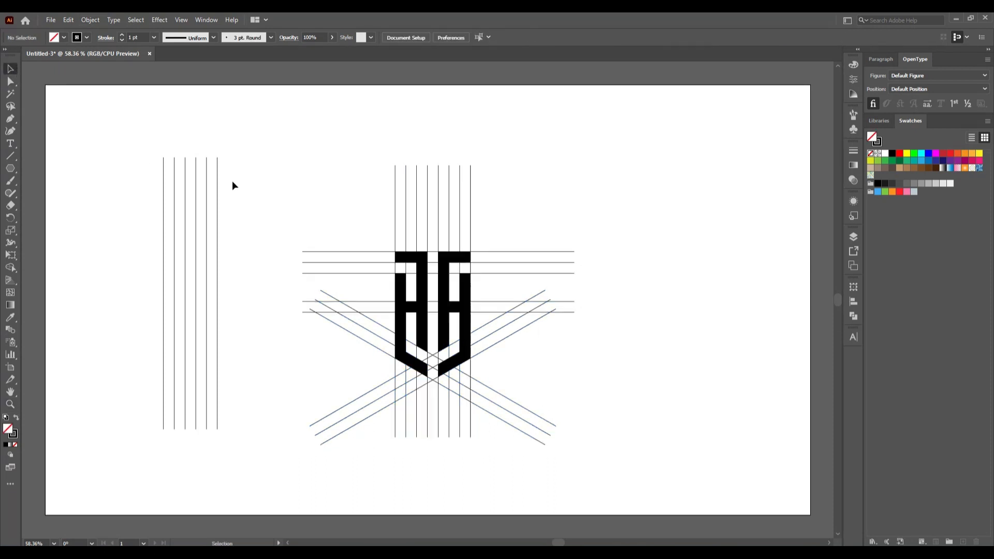
click(470, 333)
right_click(469, 331)
click(516, 422)
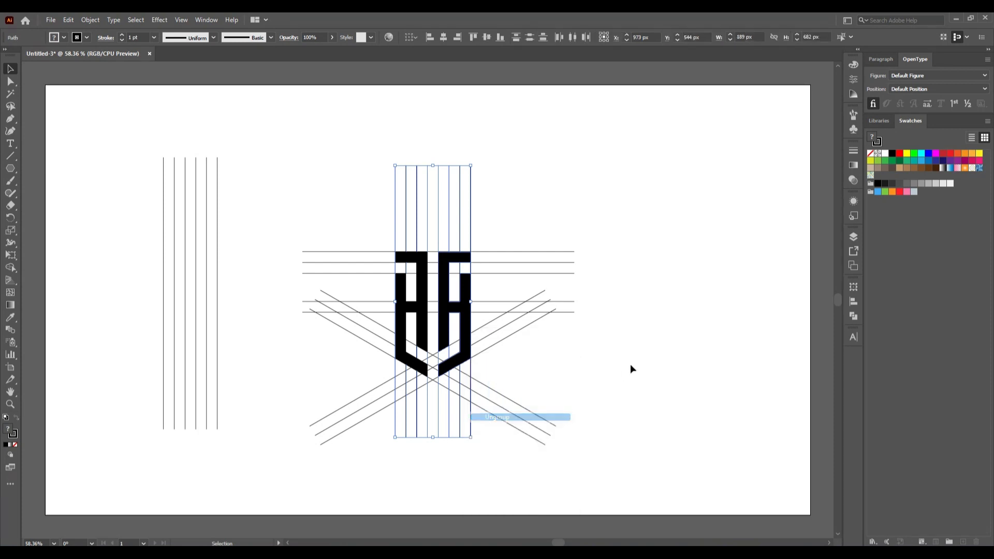
click(508, 346)
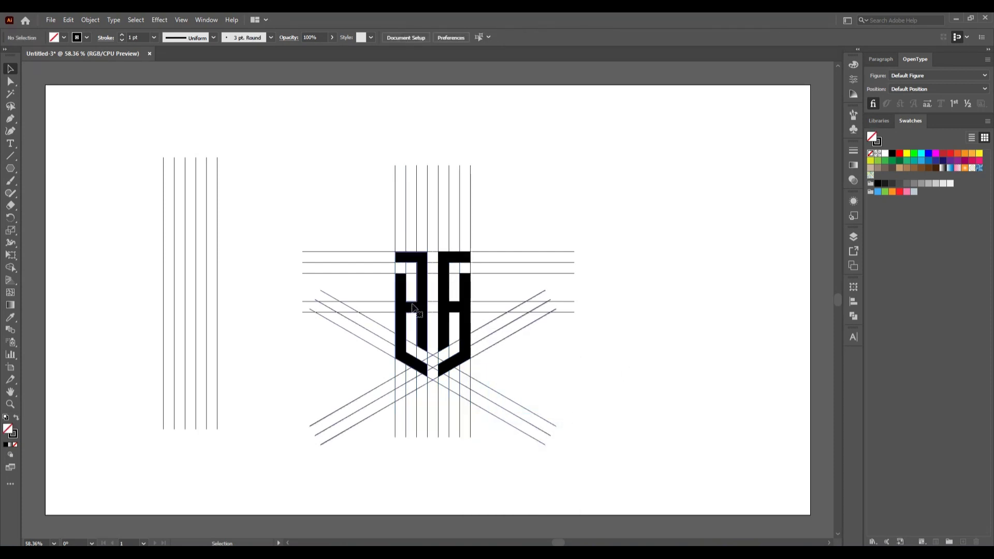
Step: Ungroup the group that holds the left black shape and the crossed diagonal lines
click(413, 310)
right_click(413, 306)
click(455, 394)
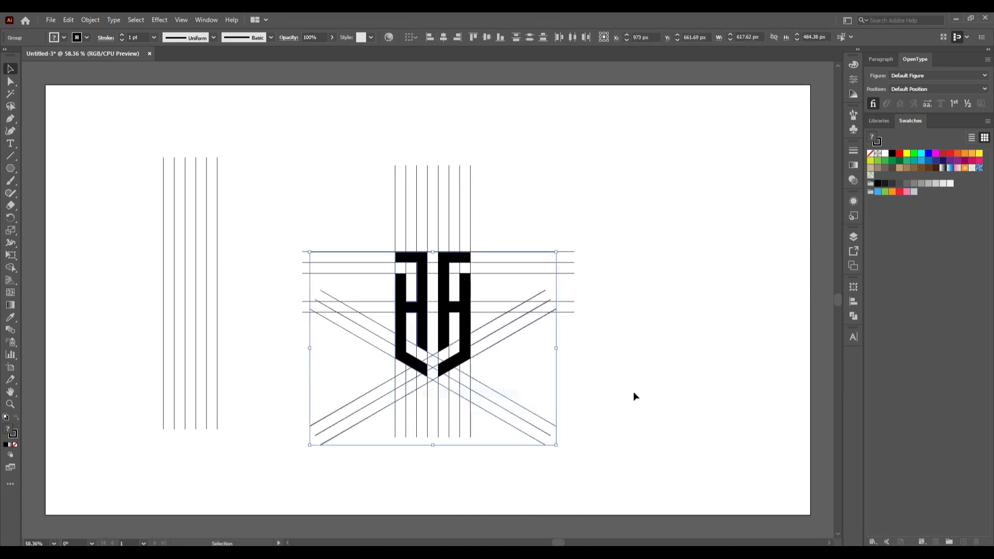
click(549, 357)
Step: Move both black shapes with their attached diagonal set to the empty area right of the grid, and ungroup them
click(470, 343)
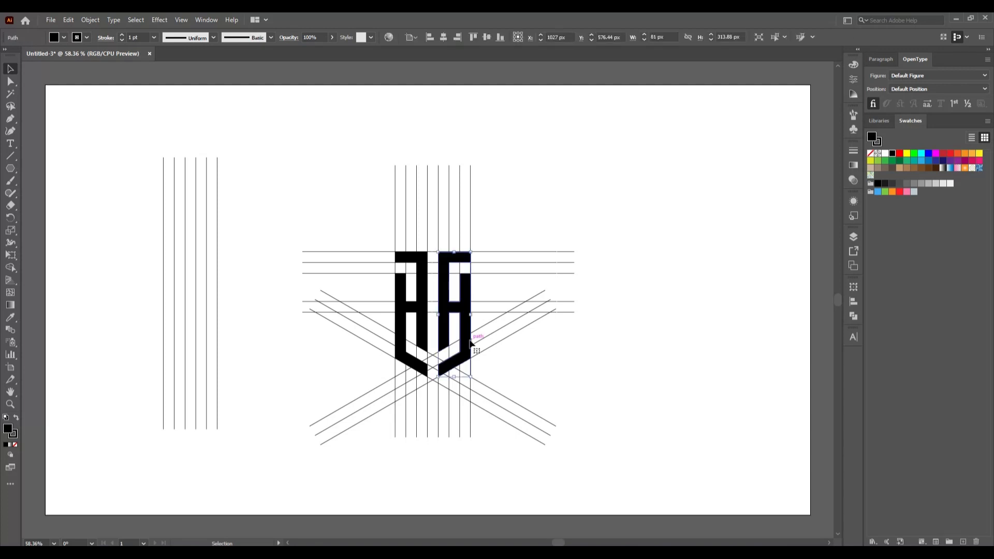
shift+click(423, 326)
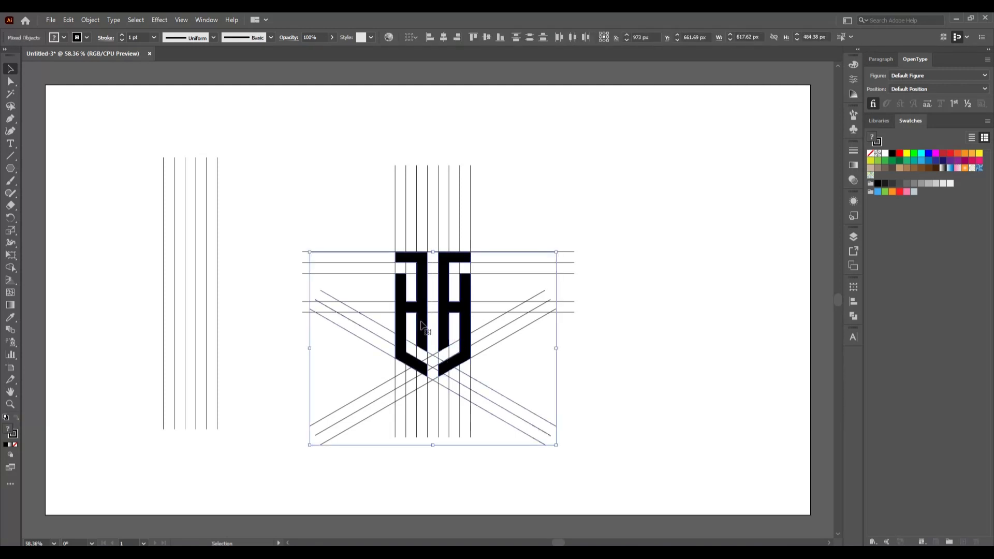
drag(422, 325, 677, 285)
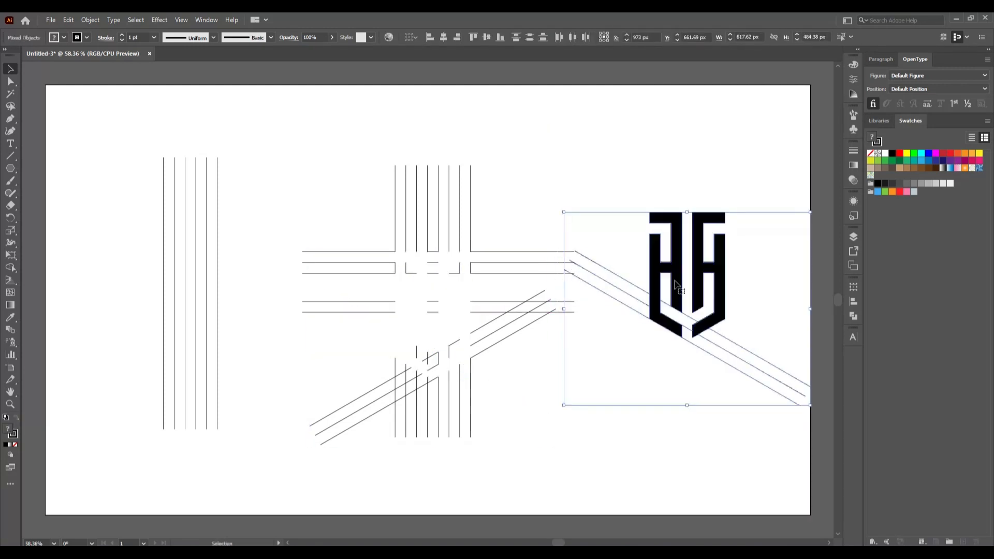
right_click(677, 285)
click(623, 395)
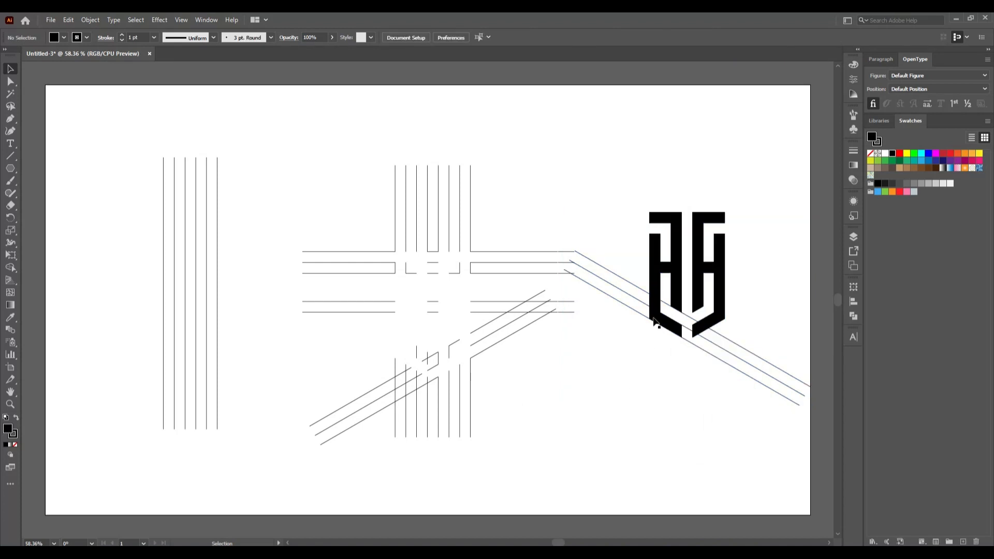
Step: Ungroup the black shapes from the remaining diagonal lines, and delete the diagonal lines that extend outward on both sides of them
click(655, 305)
right_click(654, 304)
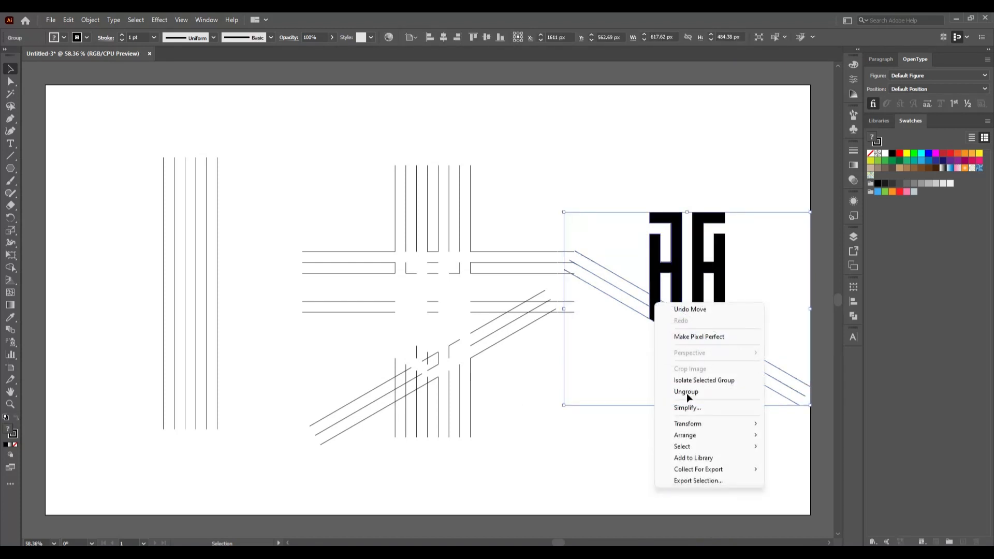
click(687, 392)
click(610, 386)
drag(588, 241, 610, 347)
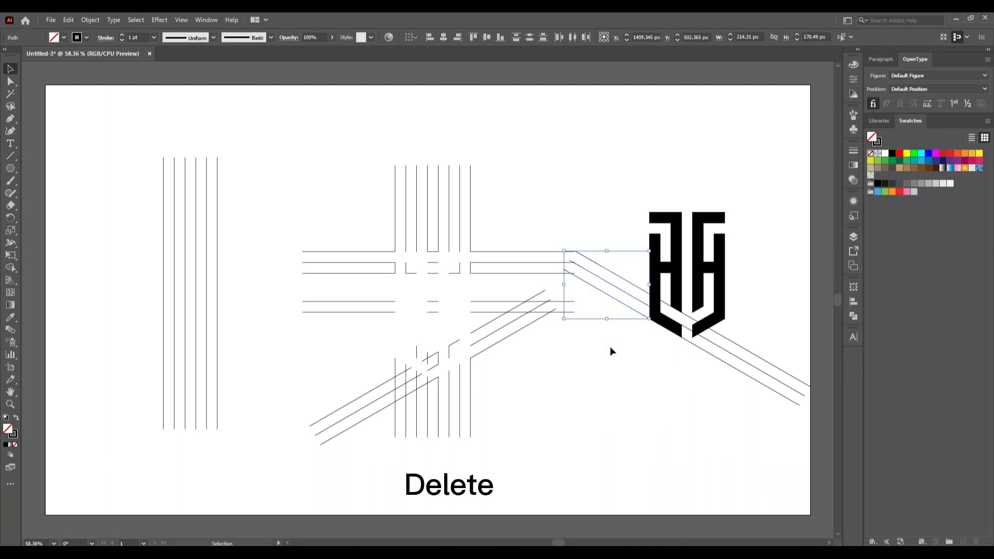
key(Delete)
drag(749, 426, 765, 313)
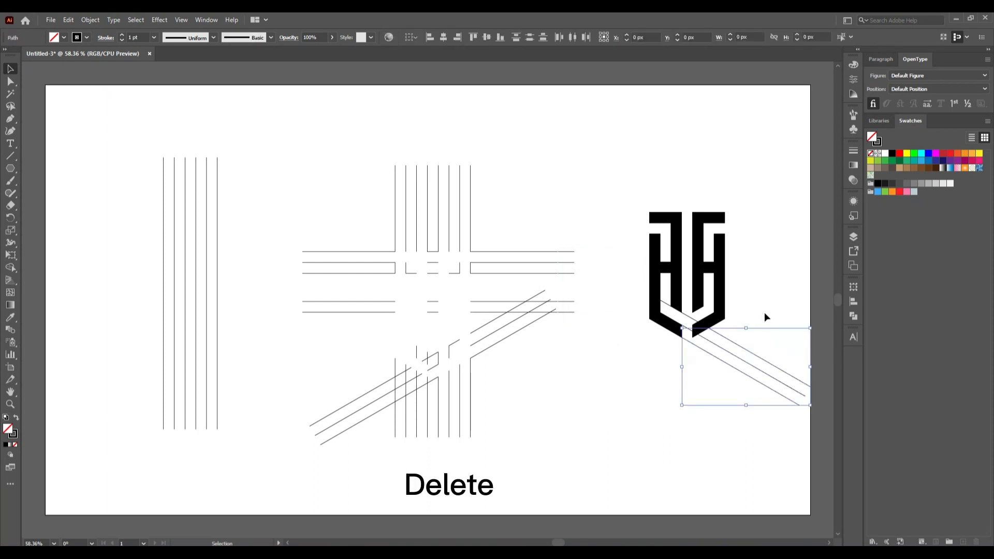
key(Delete)
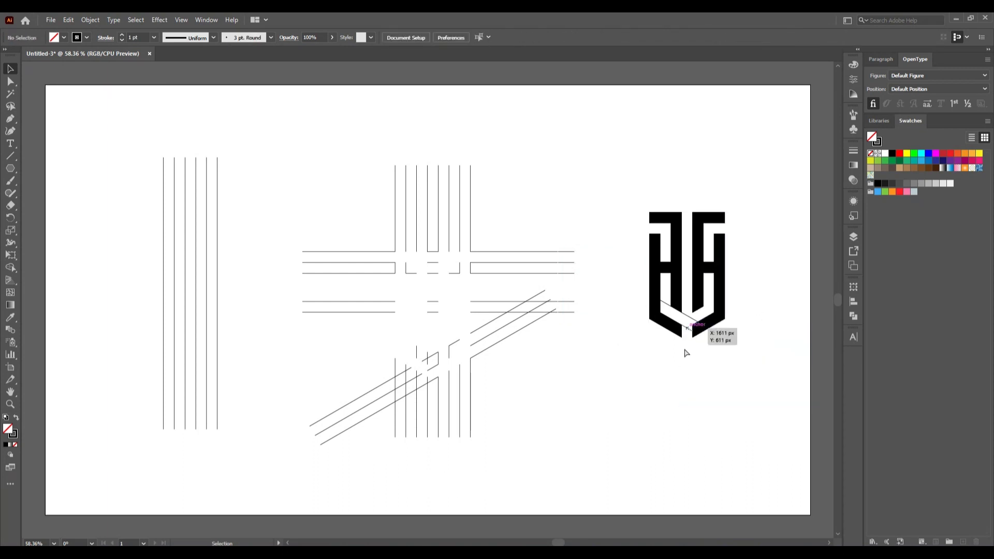
Step: Pull the leftover diagonal segments out from between the lower ends of the black shapes and delete them
drag(686, 316, 668, 411)
drag(615, 386, 672, 454)
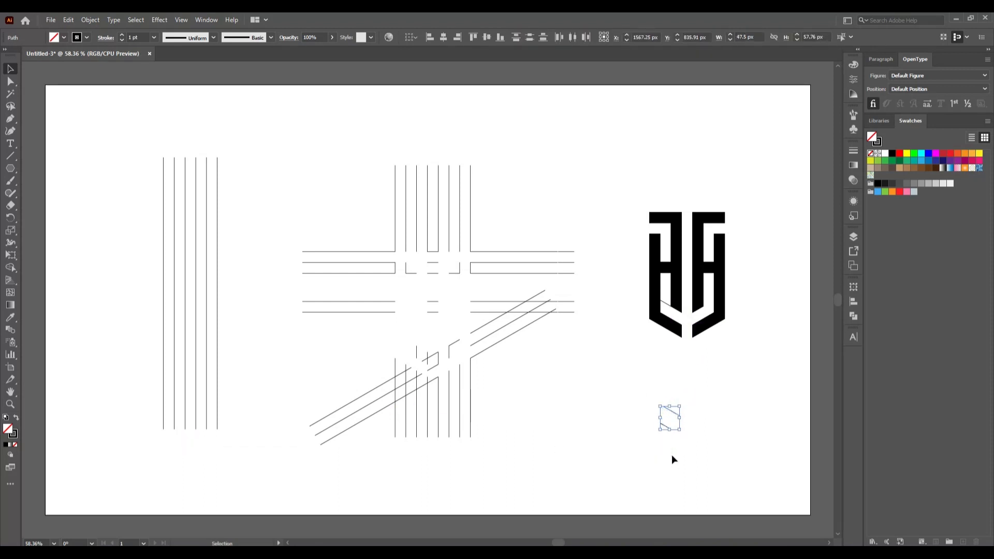
key(Delete)
Step: Delete the used construction grid in the middle of the artboard and the last stray diagonal segment inside the left black shape
drag(319, 178, 557, 456)
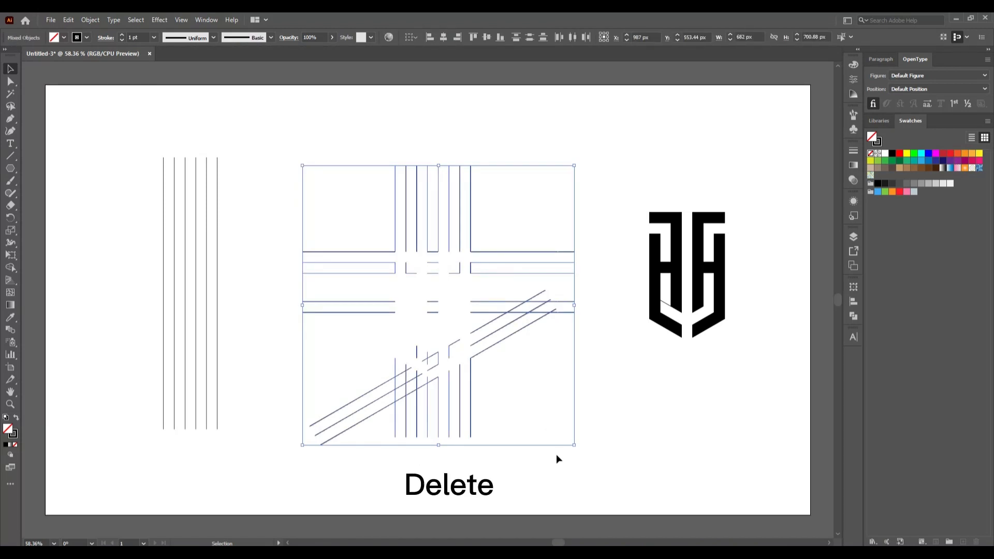
key(Delete)
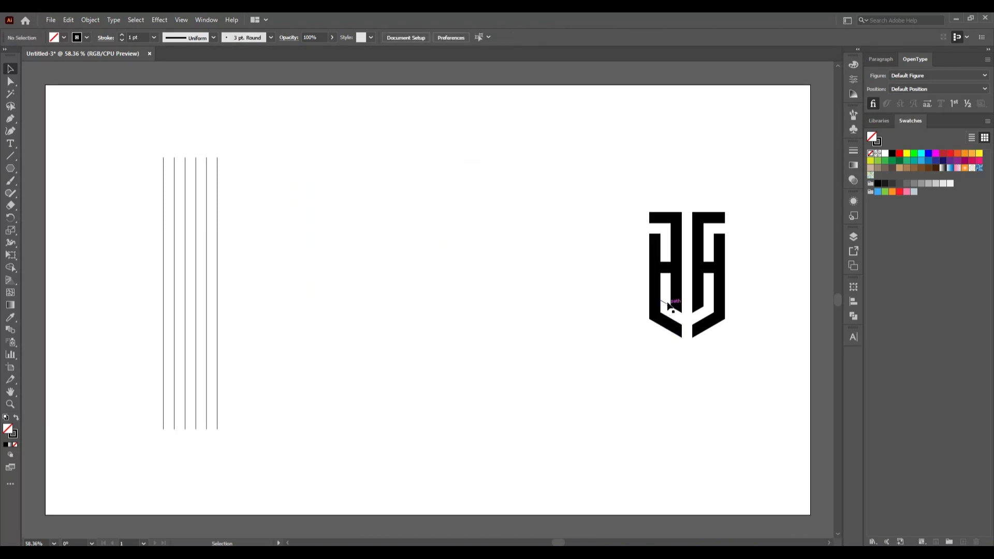
drag(665, 304, 516, 282)
key(Delete)
Step: Remove the stroke from both black shapes, keeping only their black fill
drag(623, 189, 762, 403)
click(86, 38)
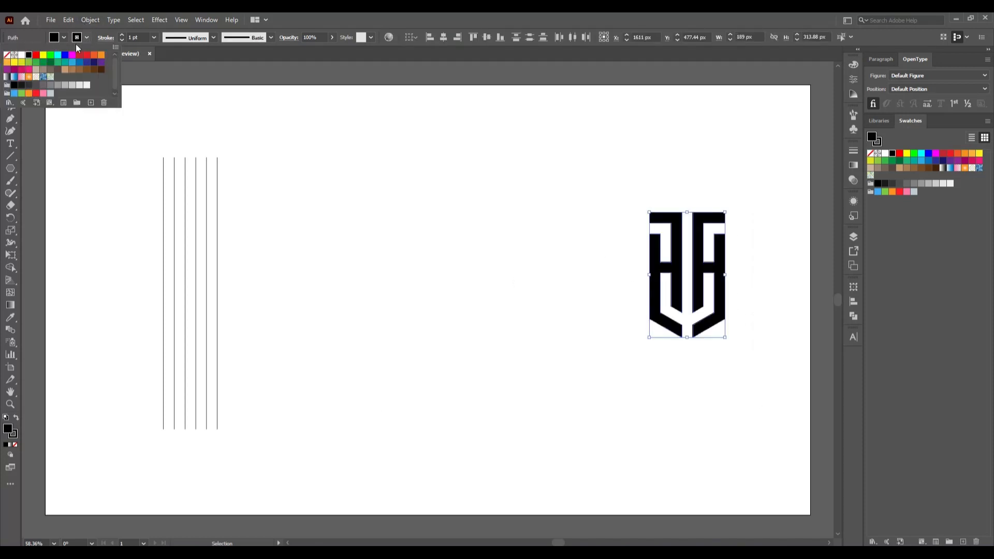
click(7, 55)
click(408, 244)
click(407, 238)
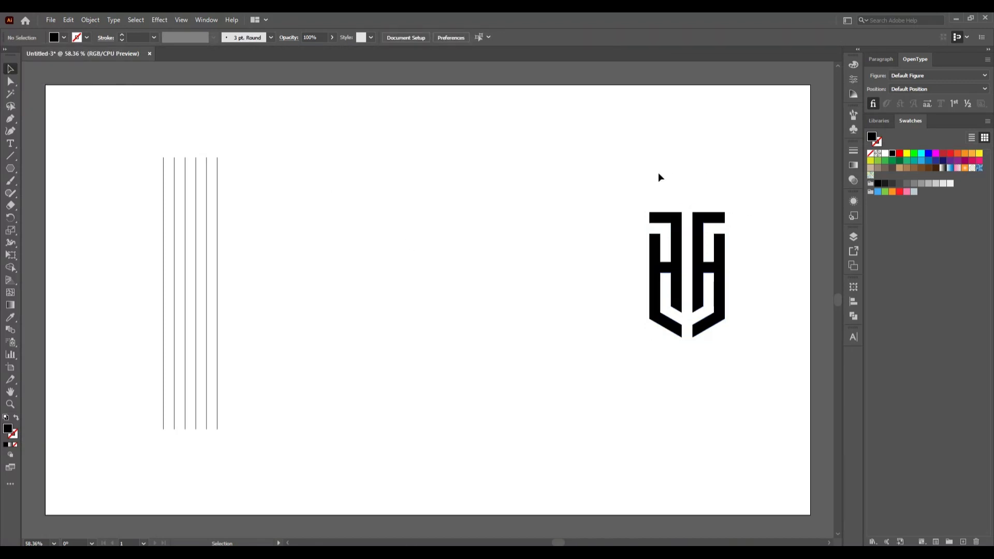
Step: Enlarge both black shapes together proportionally from their center in the empty area of the artboard
drag(628, 179, 738, 381)
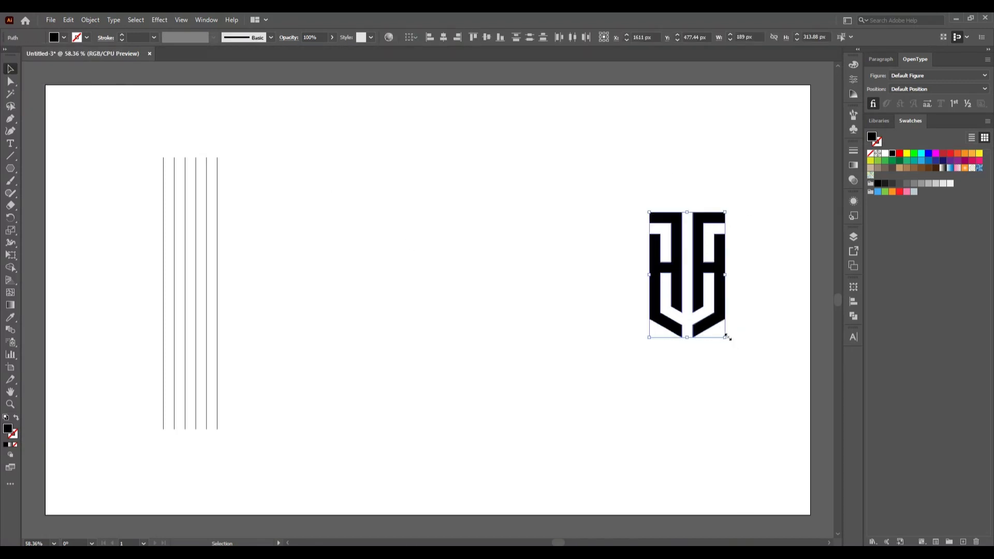
drag(725, 336, 752, 410)
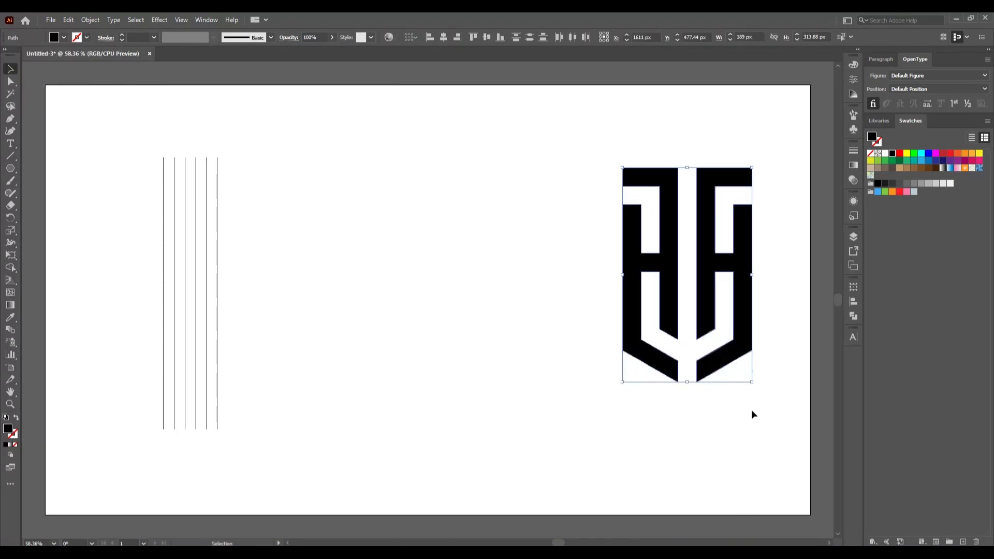
click(752, 411)
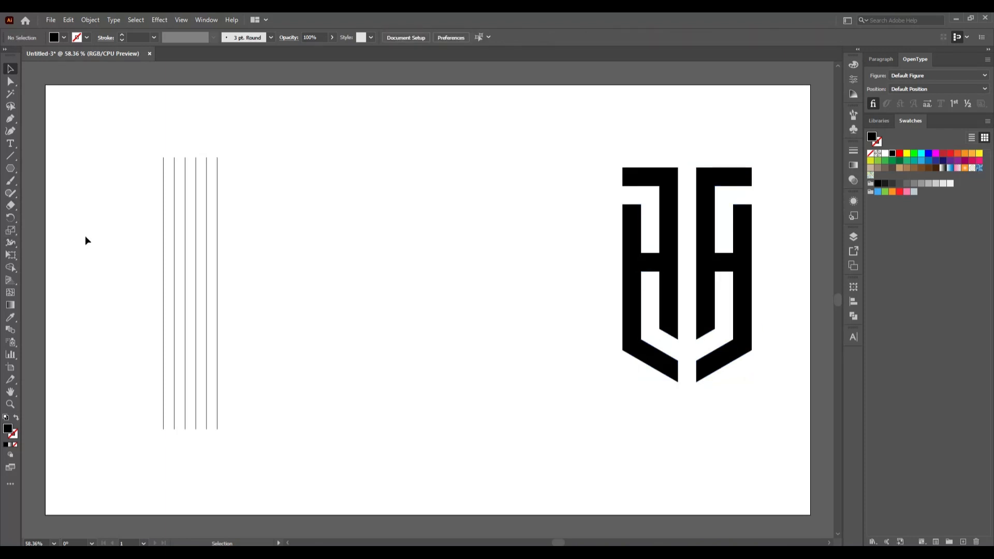
Step: Move the six spare vertical lines horizontally toward the middle of the artboard, centered at about X 778 px
drag(98, 216, 336, 312)
drag(160, 276, 383, 313)
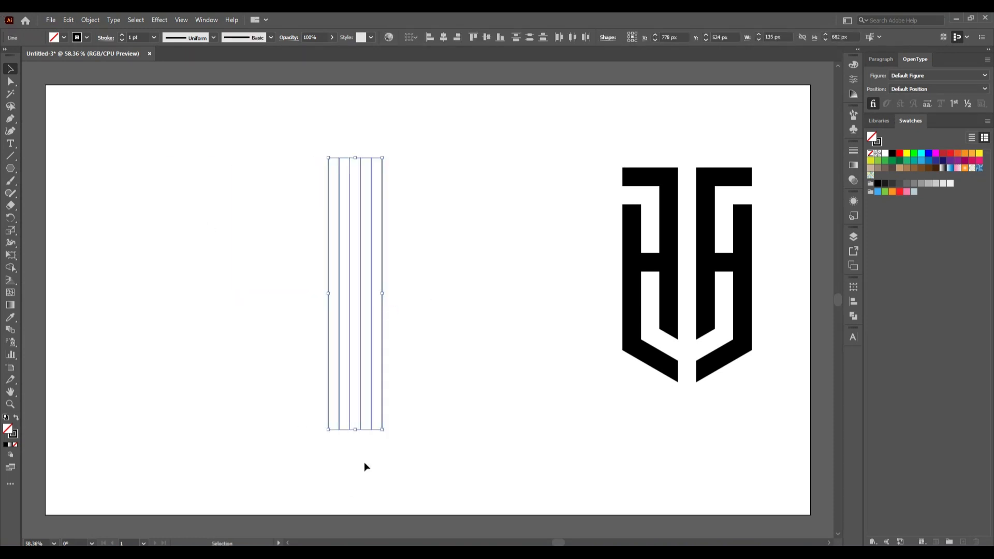
click(414, 256)
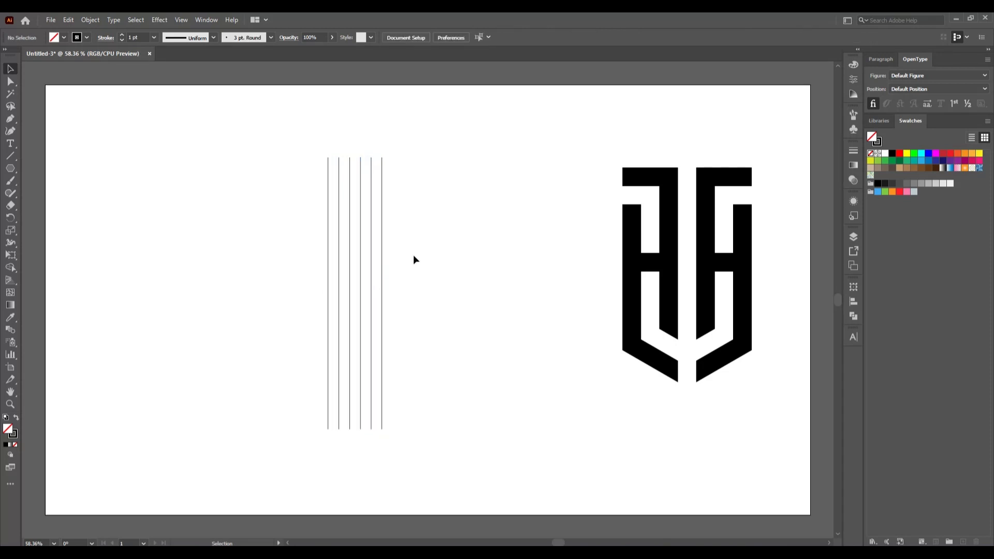
Step: Duplicate two neighboring vertical lines into the space before the monogram, centered at about X 1123 px, and group the original six lines
drag(387, 167, 484, 202)
click(447, 207)
drag(273, 133, 405, 231)
right_click(365, 218)
click(407, 281)
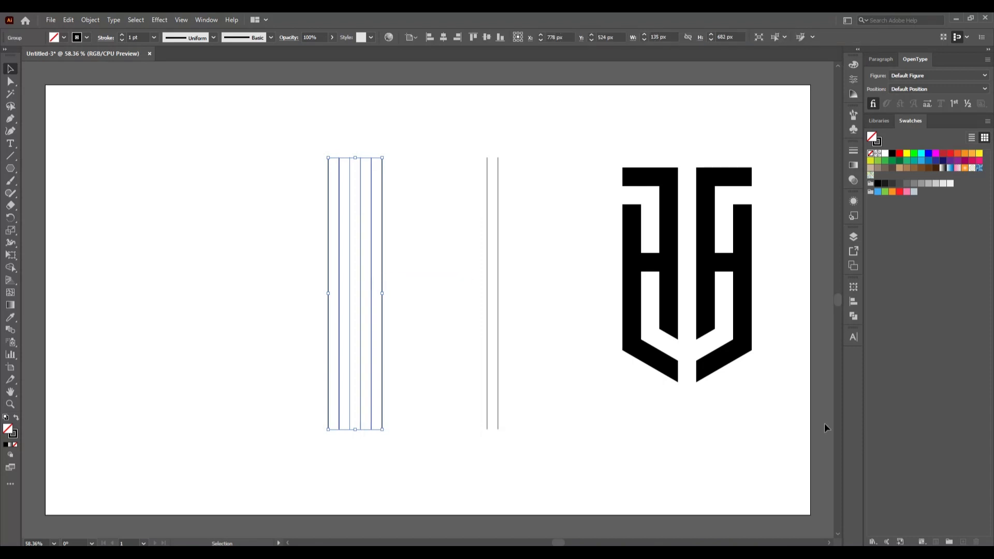
Step: Rotate the group of six vertical lines to an angle of 60°
click(855, 286)
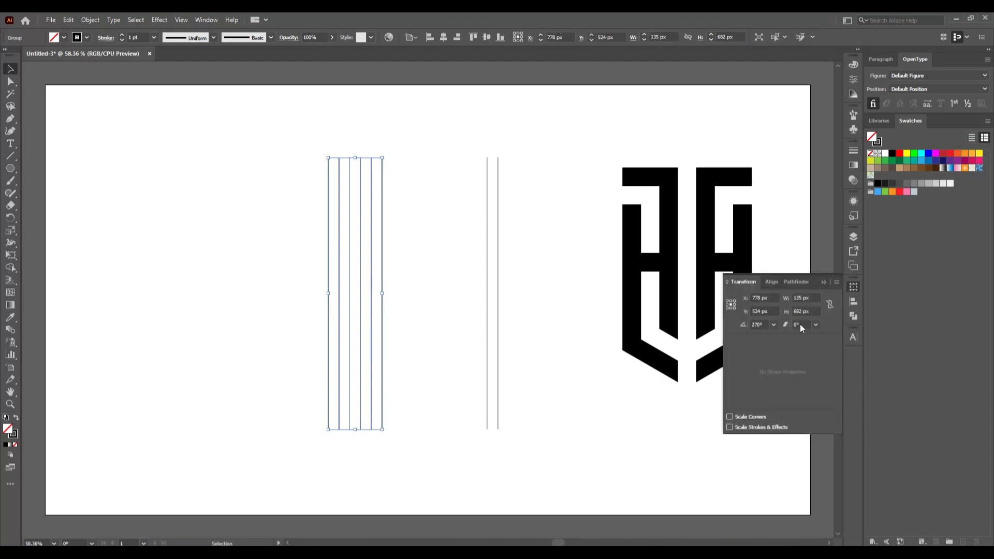
click(775, 325)
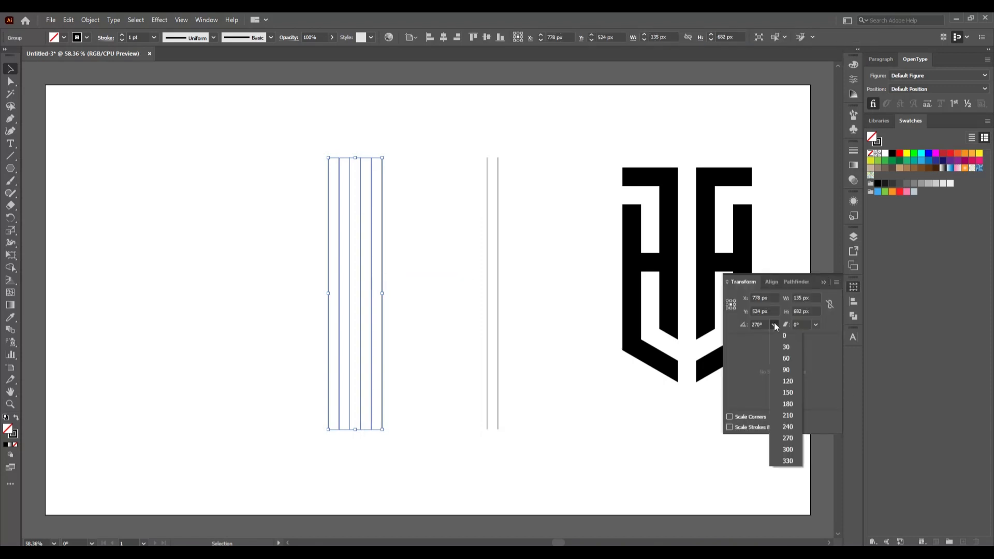
click(790, 357)
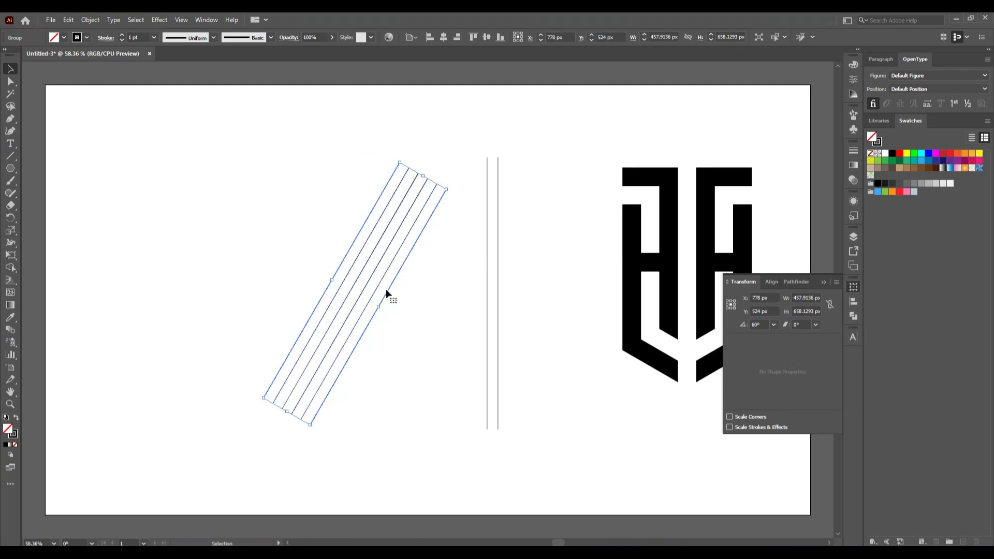
Step: Create a reflected copy of the slanted six-line group across the horizontal axis, forming an X of crossed lines
right_click(378, 280)
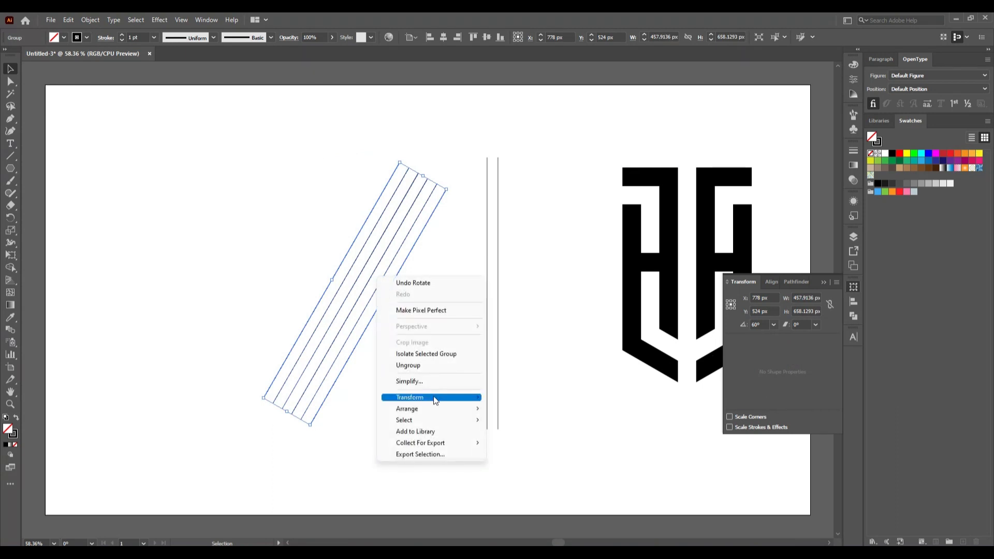
mouse_move(436, 402)
click(543, 438)
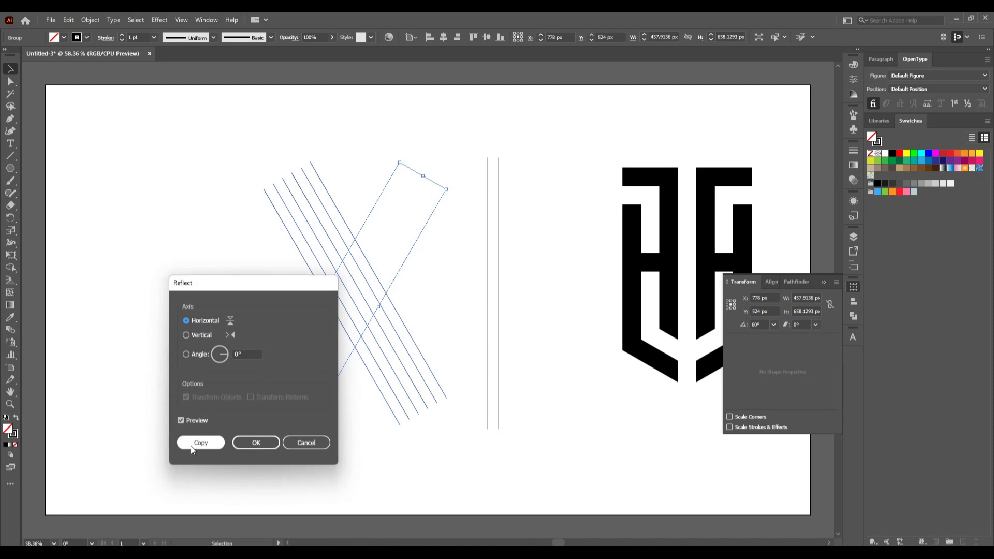
click(191, 446)
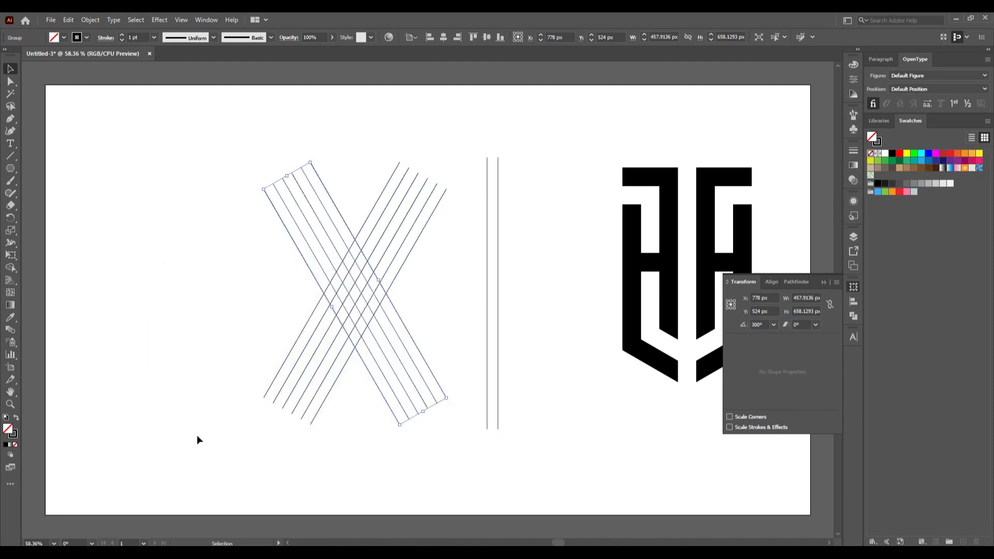
click(169, 306)
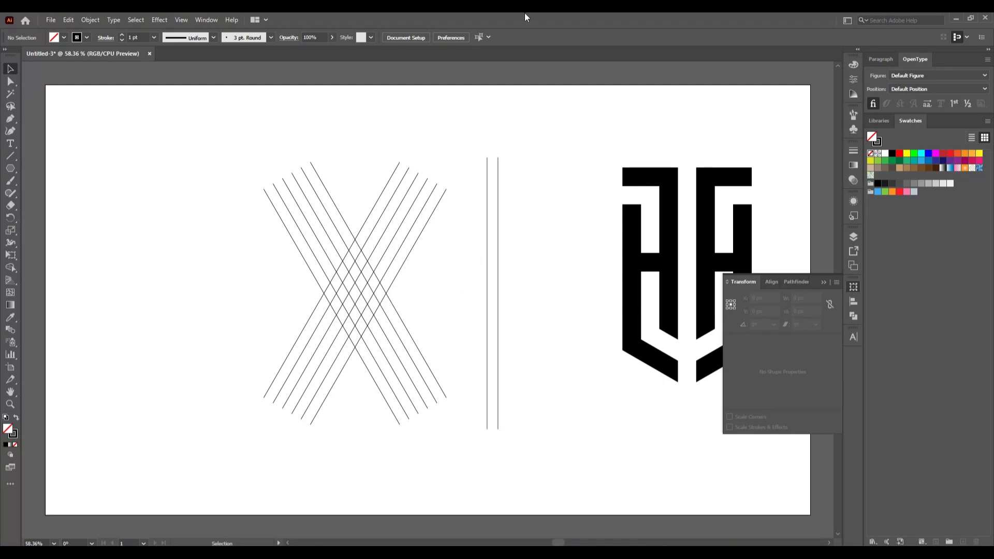
Step: Rotate the separate pair of vertical lines by 90° so they lie horizontally, and group them
click(499, 161)
drag(479, 142, 543, 207)
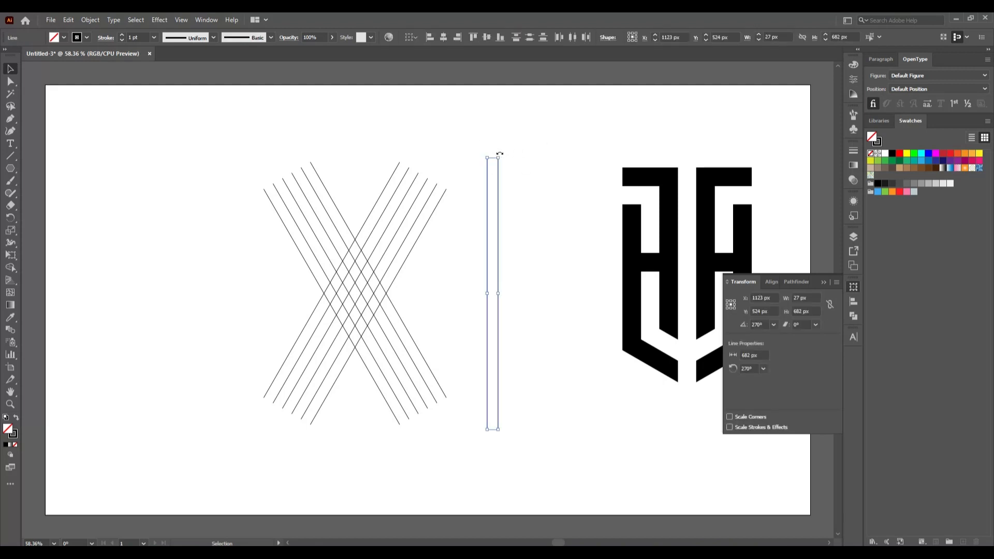
drag(500, 154, 571, 314)
right_click(522, 282)
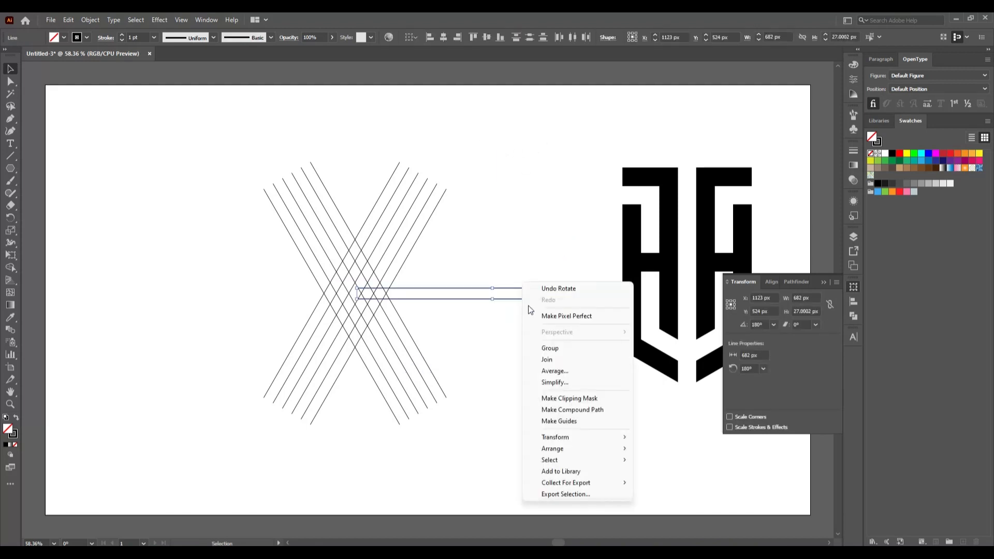
click(547, 349)
click(547, 352)
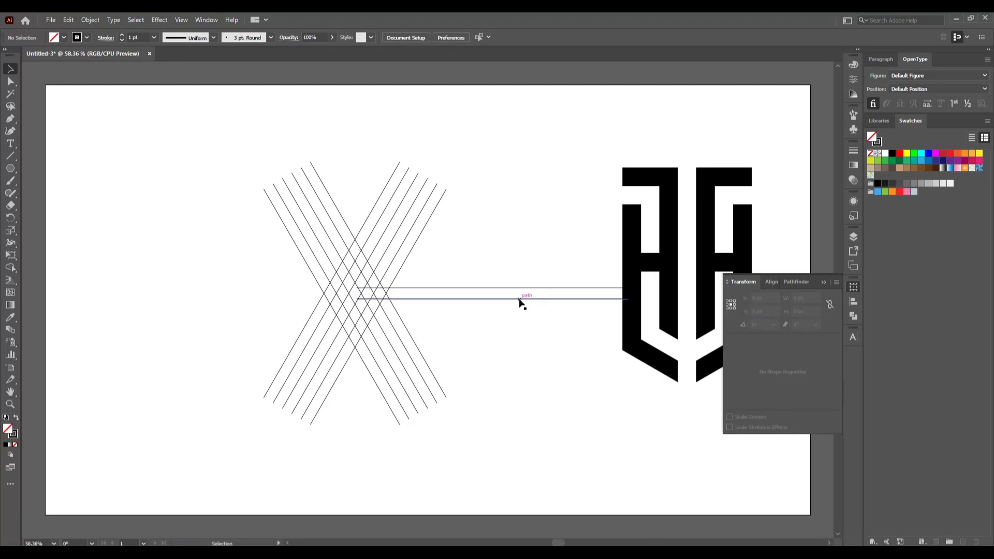
Step: Place the horizontal line pair across the topmost crossing of the diagonals, and nudge it 2 px down to Y about 375 px
drag(520, 301, 380, 238)
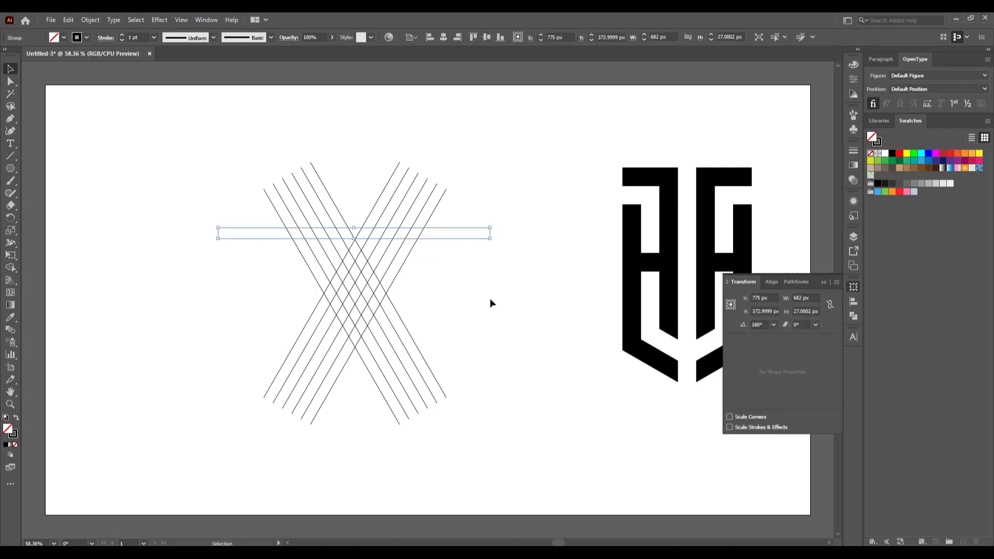
click(489, 298)
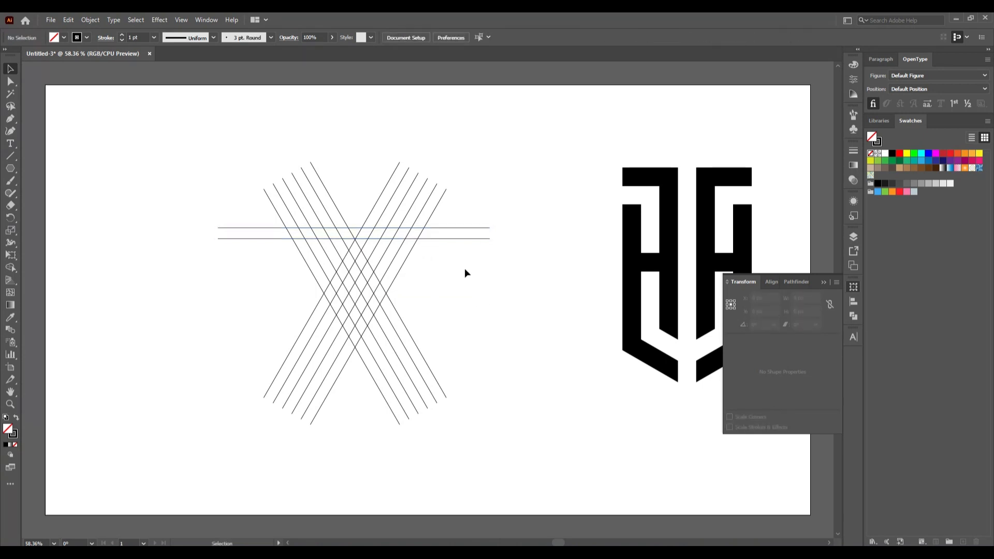
click(824, 282)
click(436, 239)
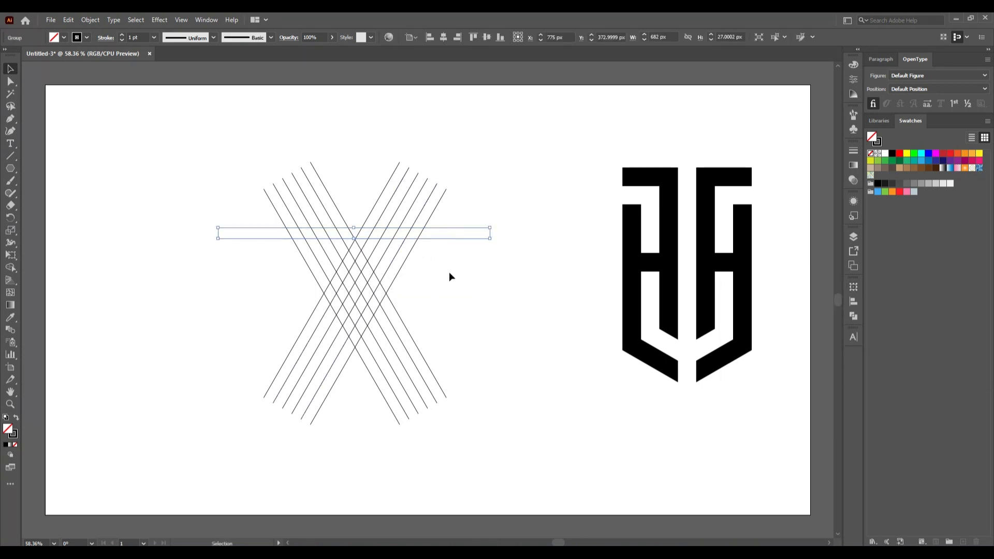
key(Down)
key(Down)
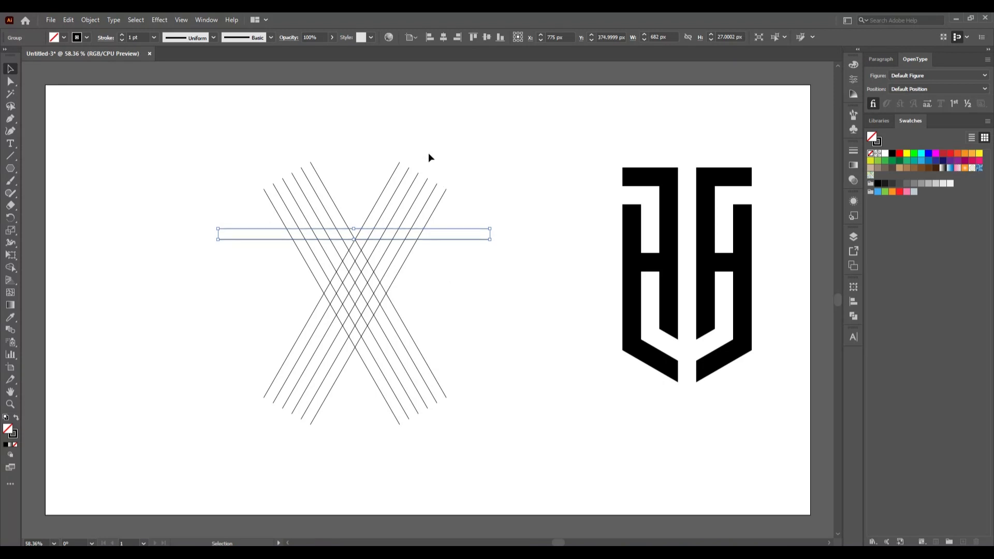
click(507, 334)
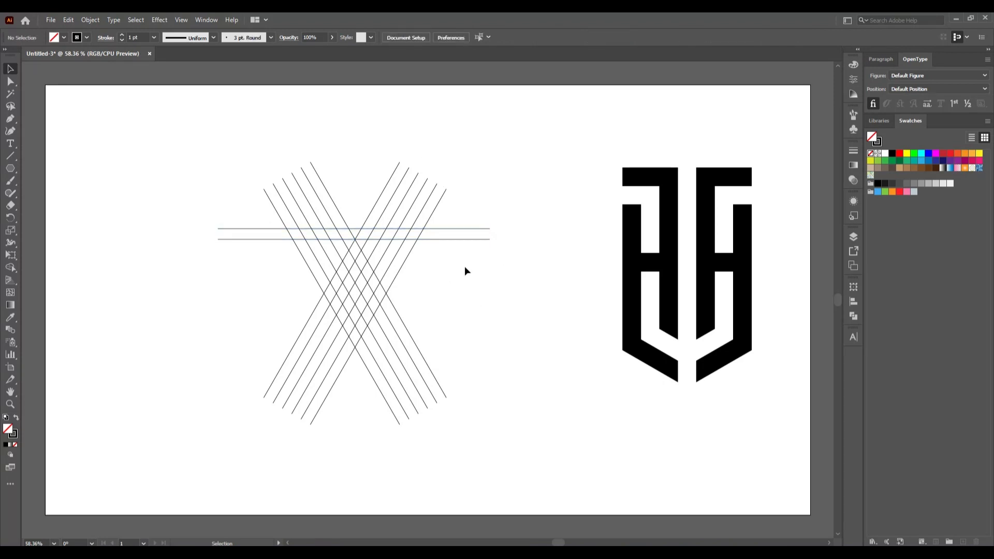
Step: Copy the grouped pair of horizontal lines and paste the duplicate in place
scroll(391, 244, up, 2)
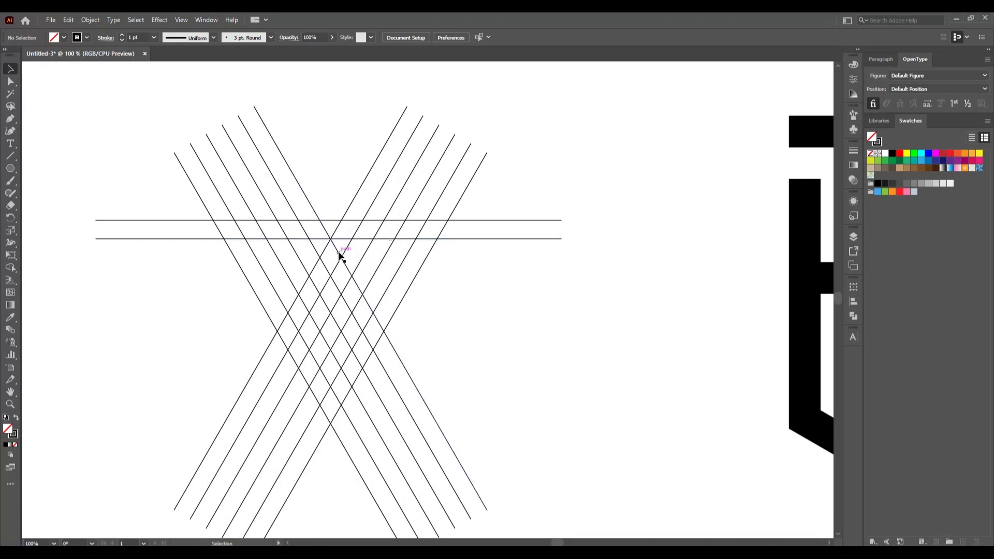
click(490, 238)
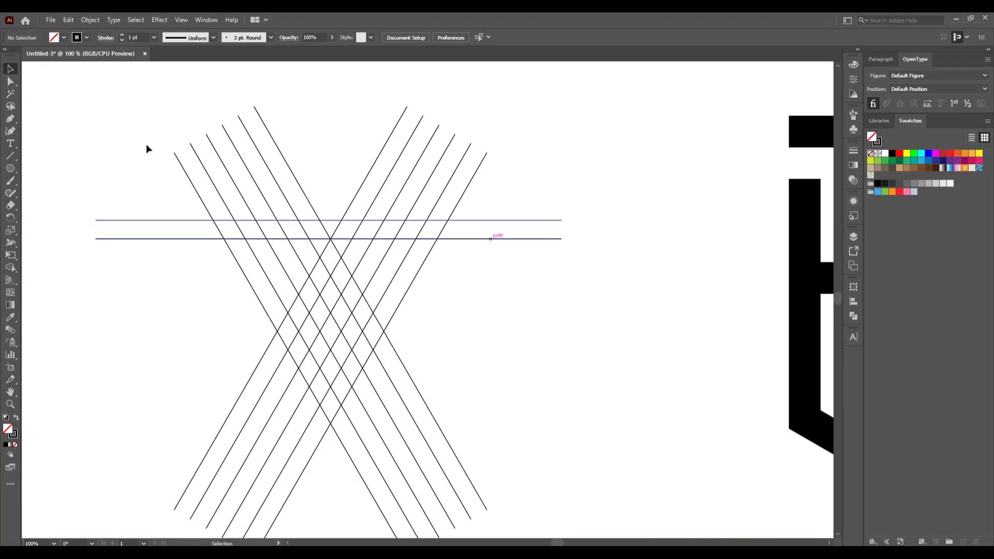
click(71, 22)
click(78, 74)
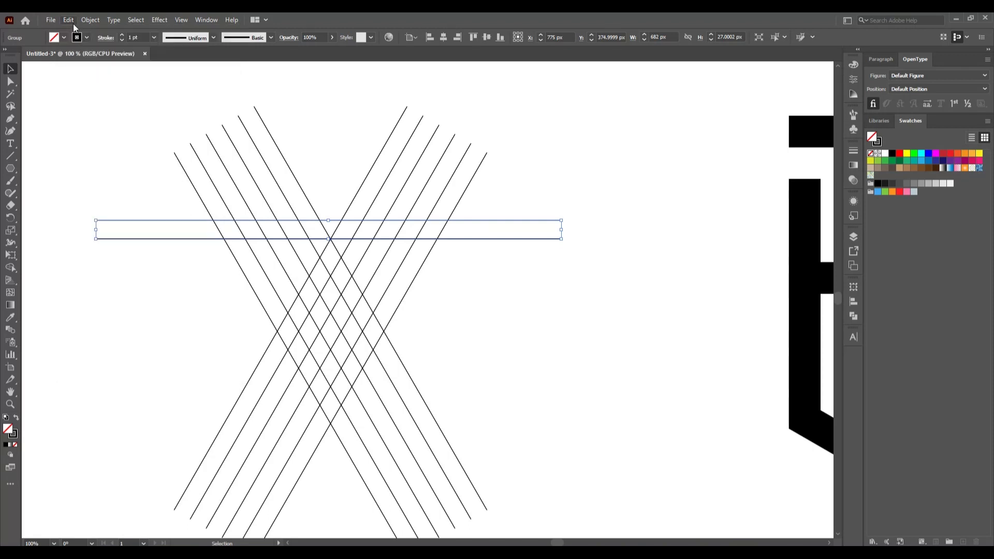
click(71, 21)
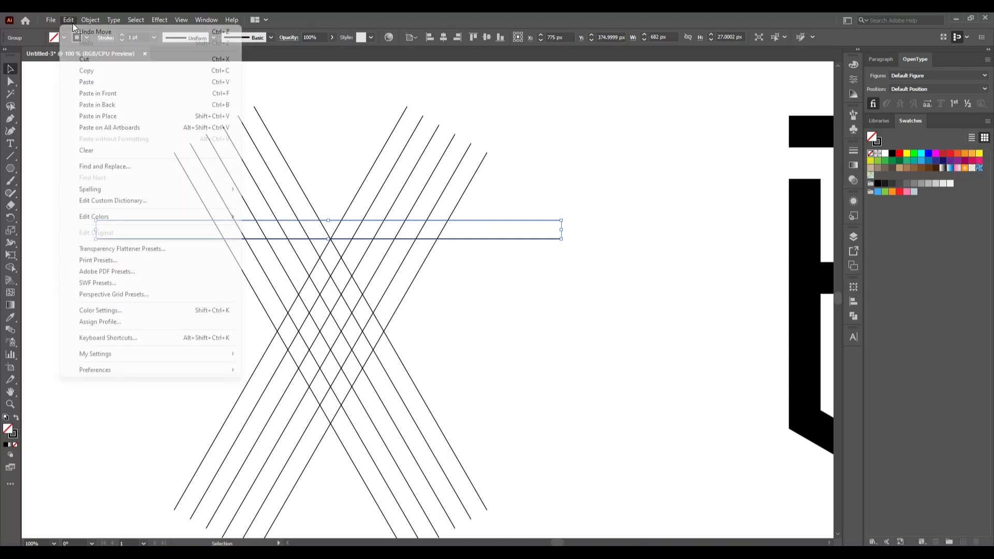
click(117, 120)
click(516, 317)
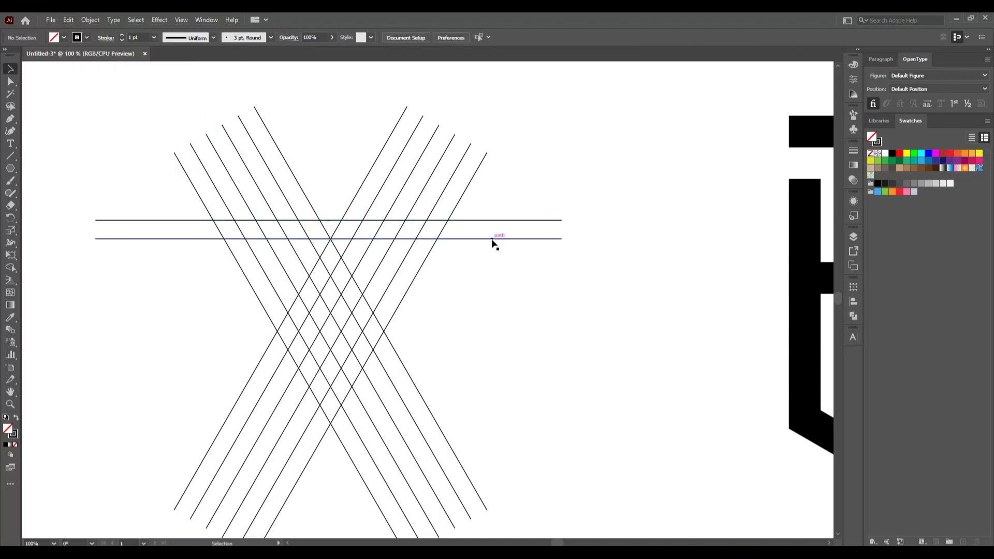
Step: Move the duplicated horizontal line pair down to the middle crossings of the diagonals, at Y about 510 px
drag(492, 240, 492, 334)
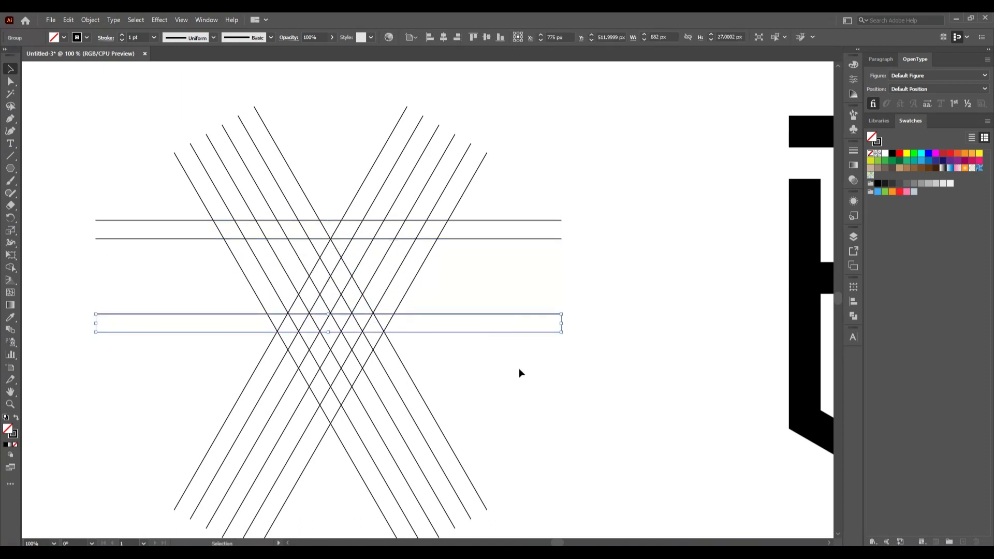
key(Up)
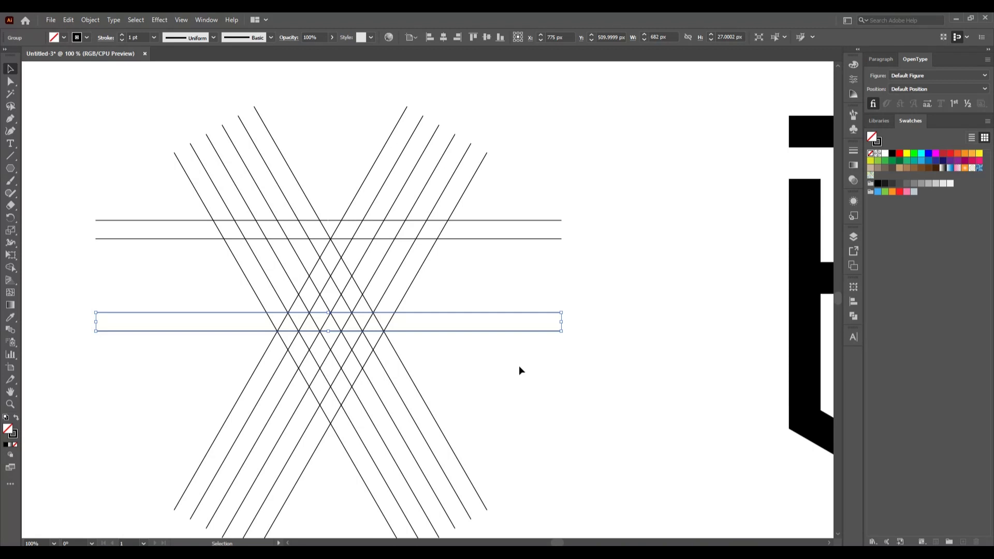
click(520, 371)
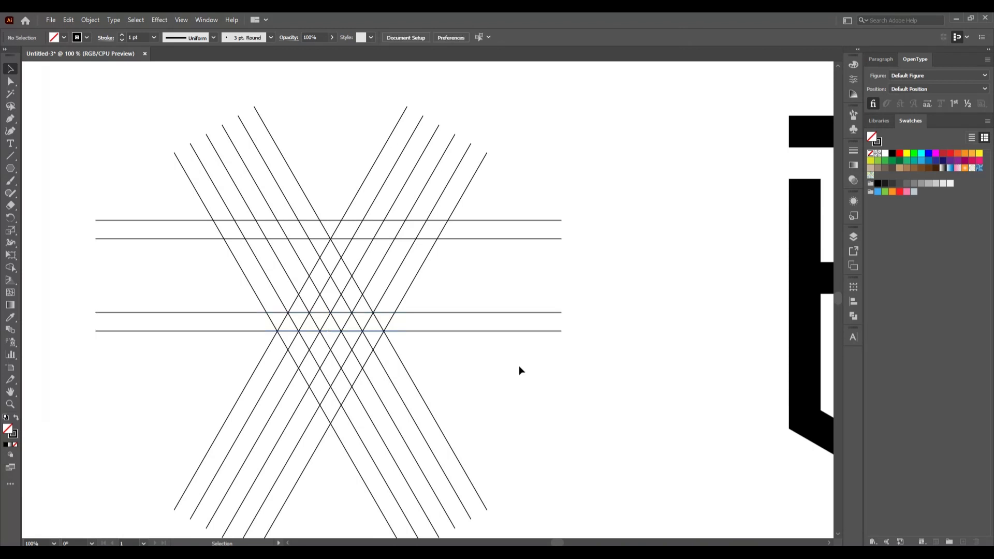
Step: Duplicate the middle horizontal line pair in place and move the copy down to the lower crossings, at Y about 619 px
click(504, 332)
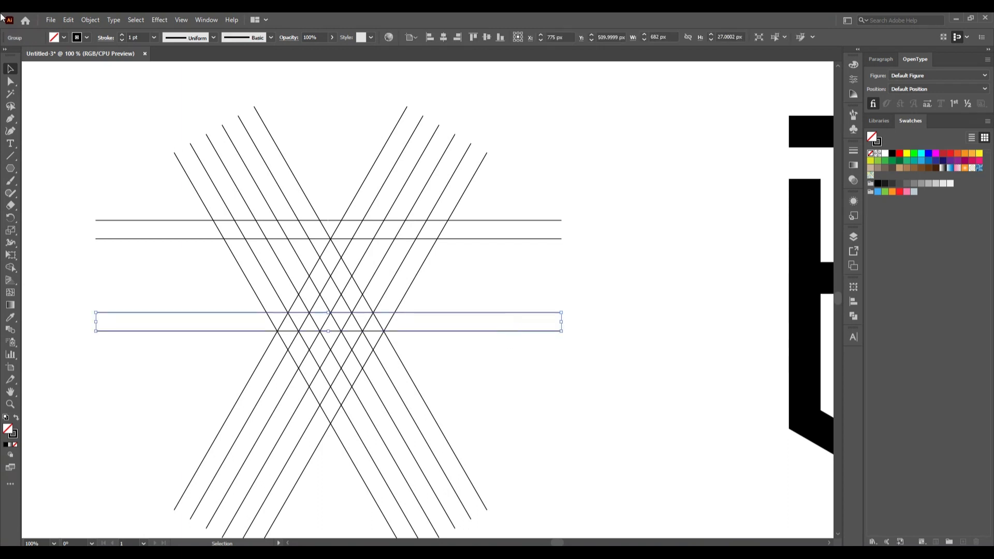
click(63, 20)
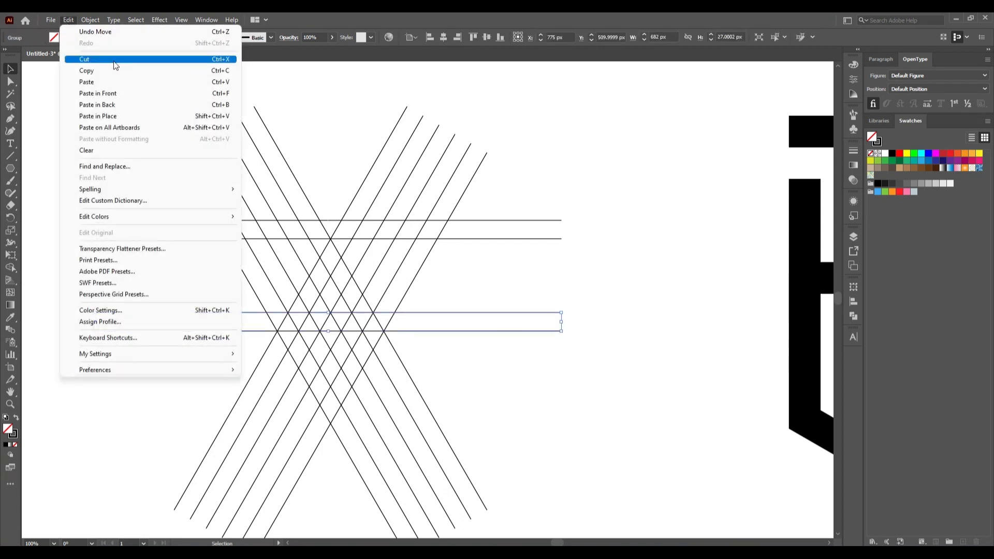
click(118, 71)
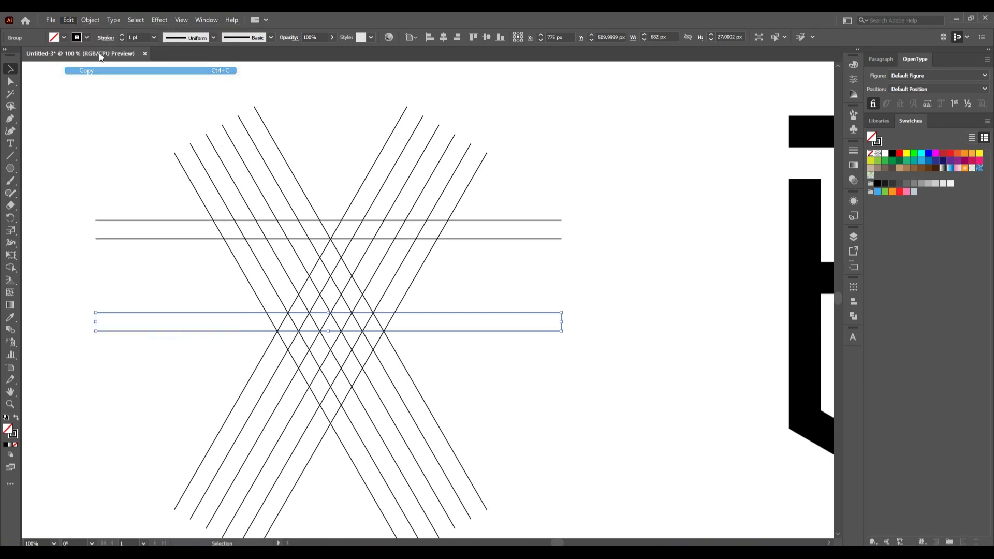
click(69, 19)
click(118, 115)
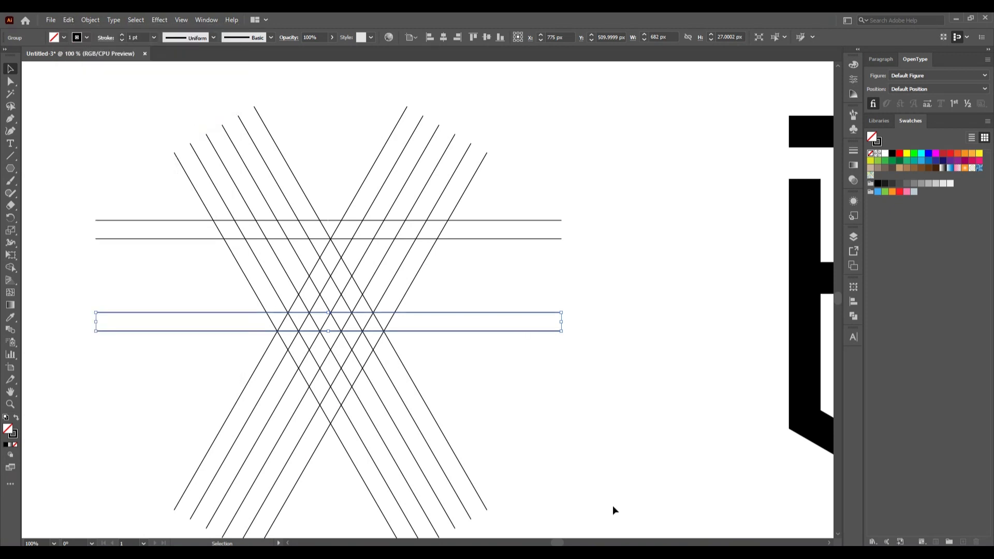
click(575, 495)
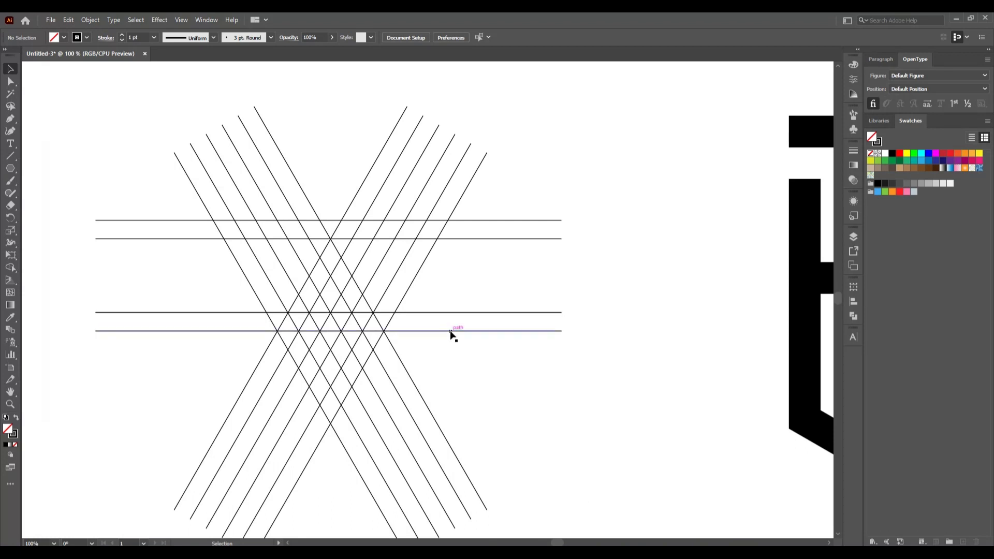
drag(451, 332, 451, 406)
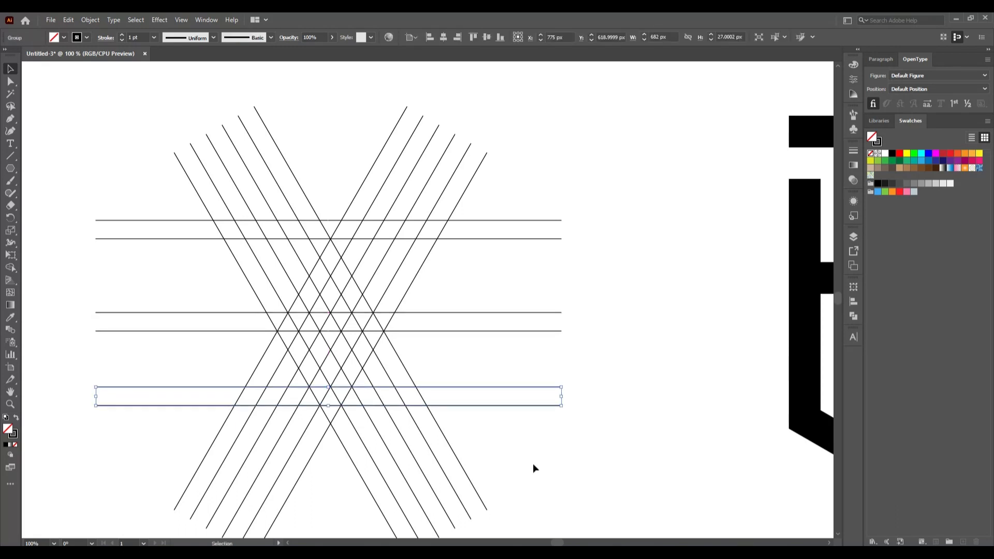
click(533, 451)
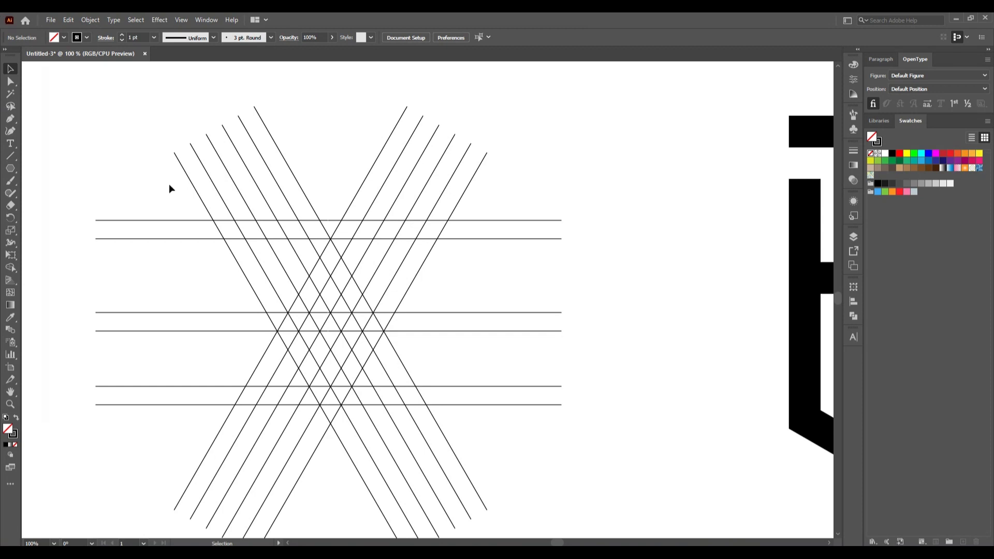
Step: Select all the grid lines for the Shape Builder tool and set the fill to black
scroll(170, 189, down, 1)
drag(171, 177, 561, 460)
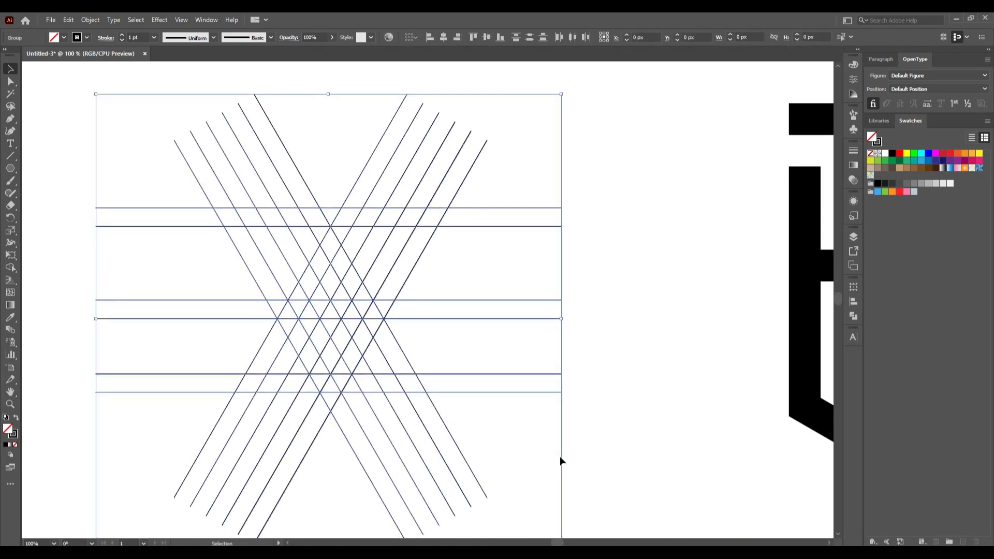
click(11, 269)
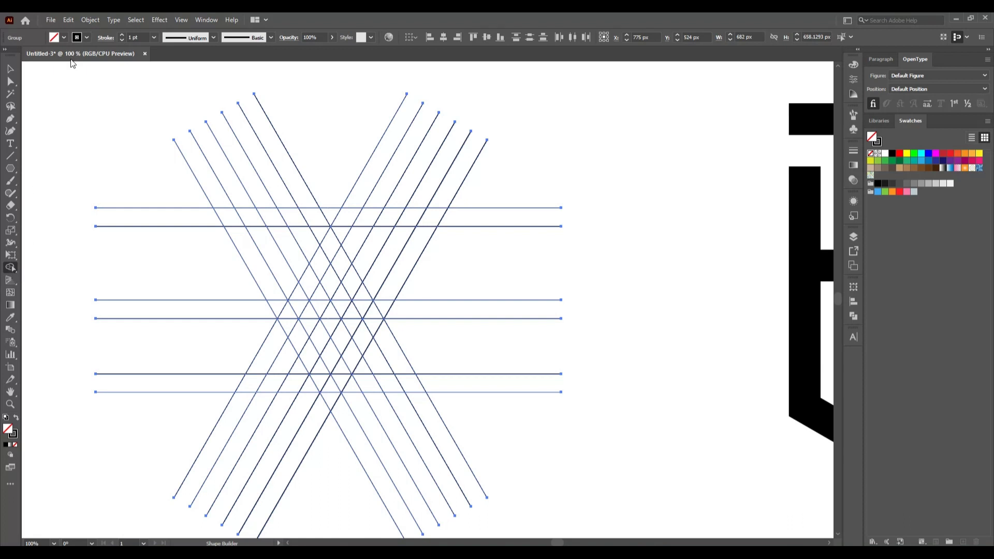
click(63, 37)
click(27, 57)
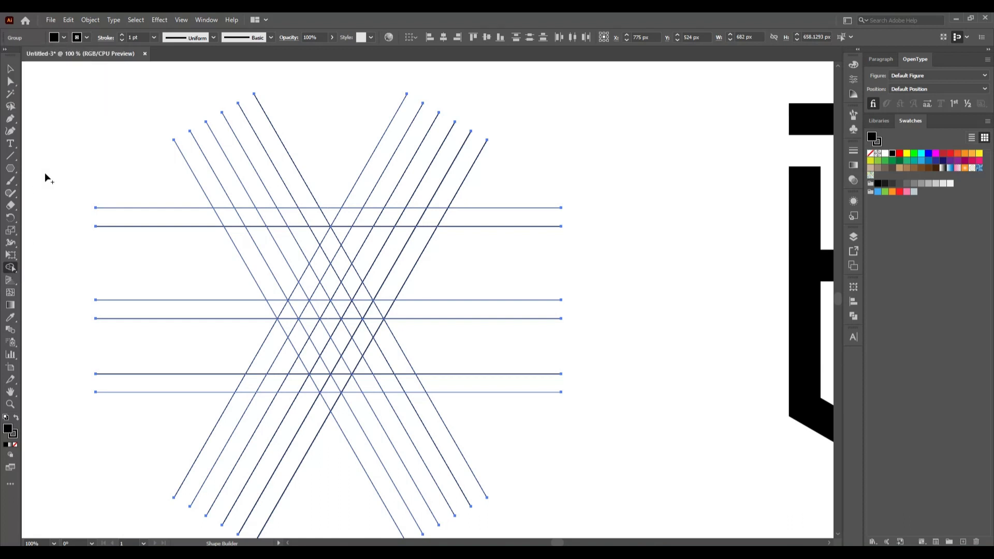
Step: Merge grid cells with Shape Builder into the W-like form on the left and the adjoining hooked diagonal stroke
drag(278, 312, 232, 218)
mouse_move(274, 310)
mouse_down()
mouse_move(286, 324)
mouse_move(311, 274)
mouse_move(279, 223)
mouse_move(313, 278)
mouse_move(322, 229)
mouse_up()
drag(312, 352, 377, 241)
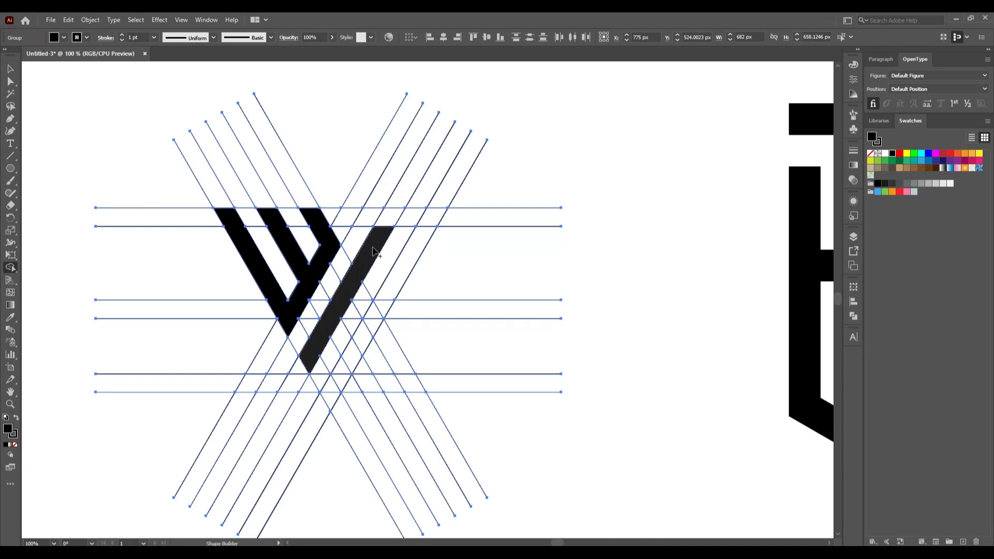
drag(375, 252, 394, 215)
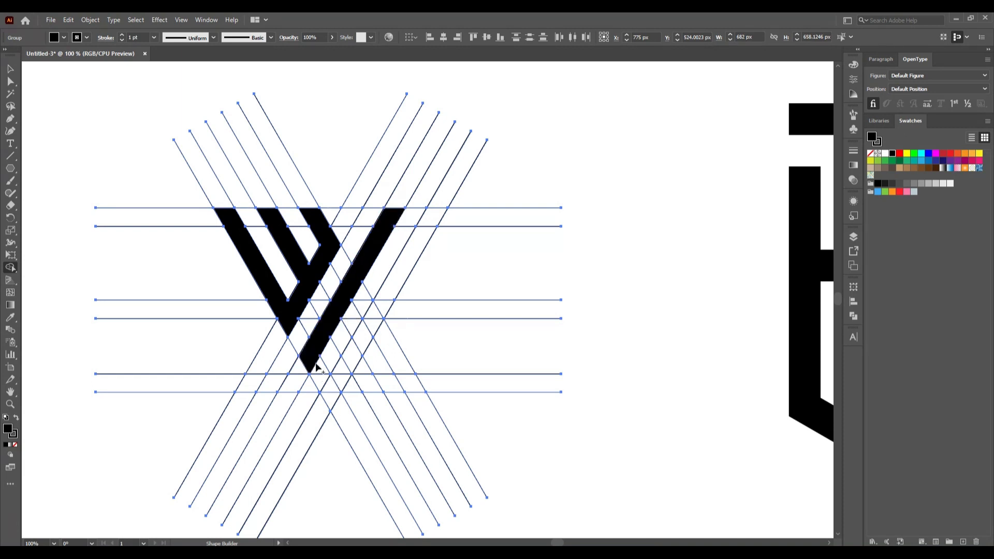
drag(311, 355, 340, 400)
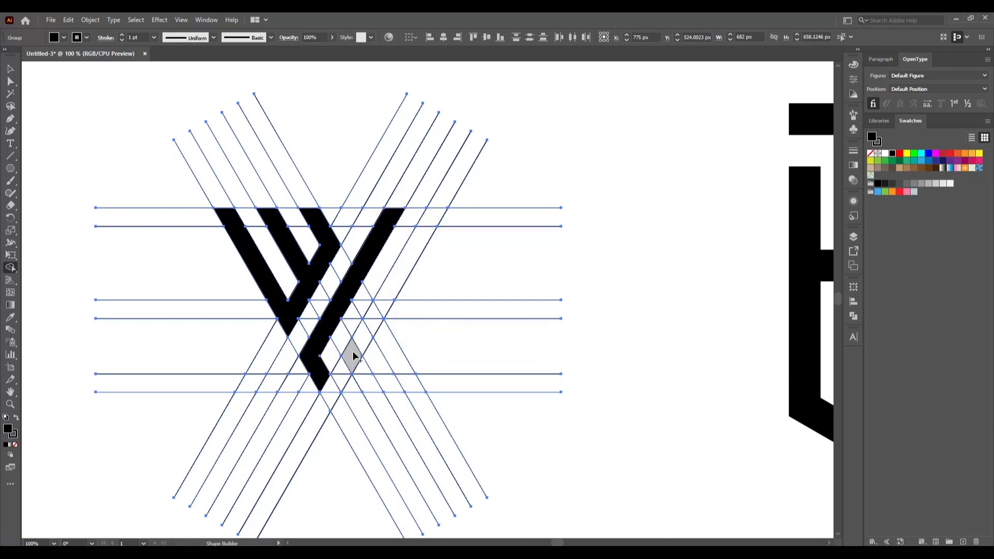
Step: Build the outer right diagonal stroke, extend the hook's tip by one cell, and join both right-hand strokes with a crossbar
drag(353, 356, 434, 220)
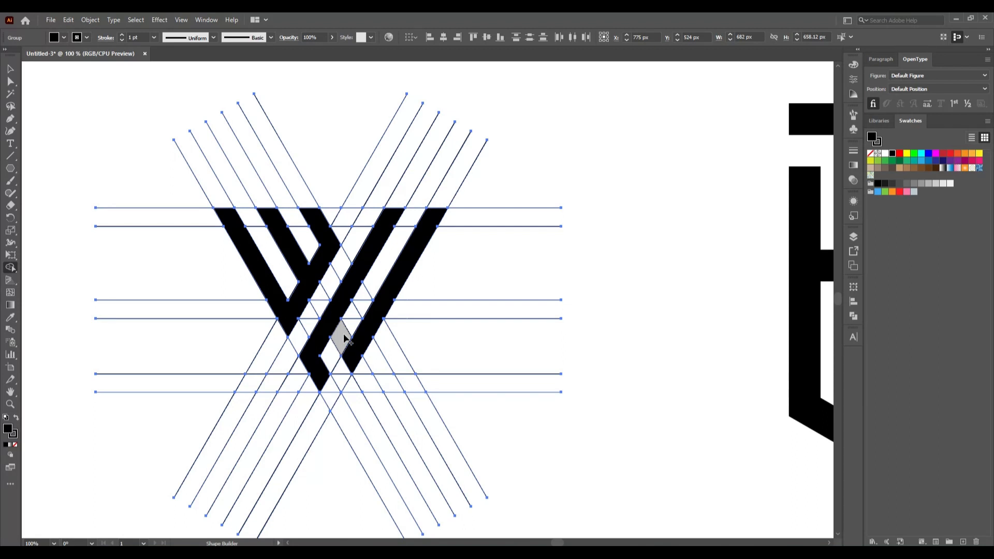
drag(321, 385, 330, 401)
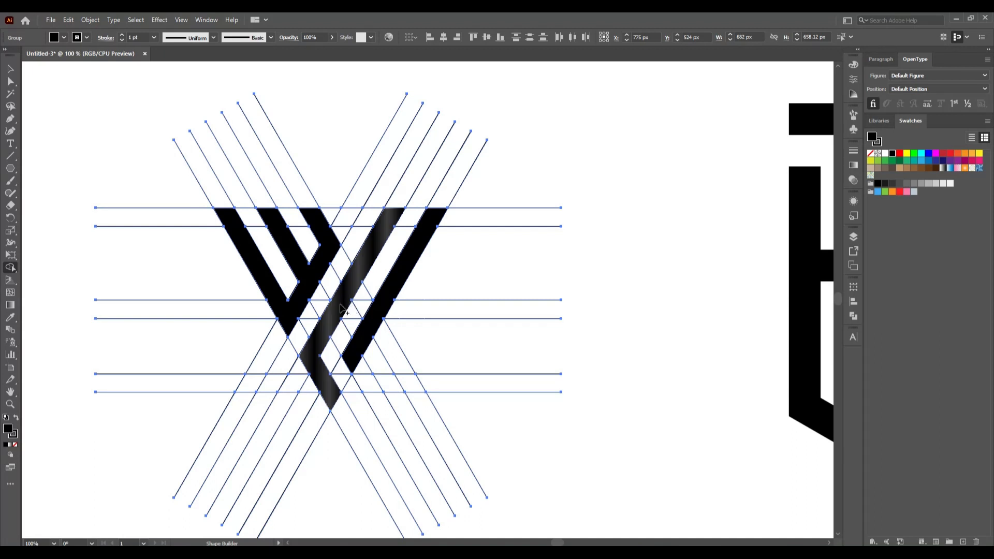
drag(342, 309, 373, 312)
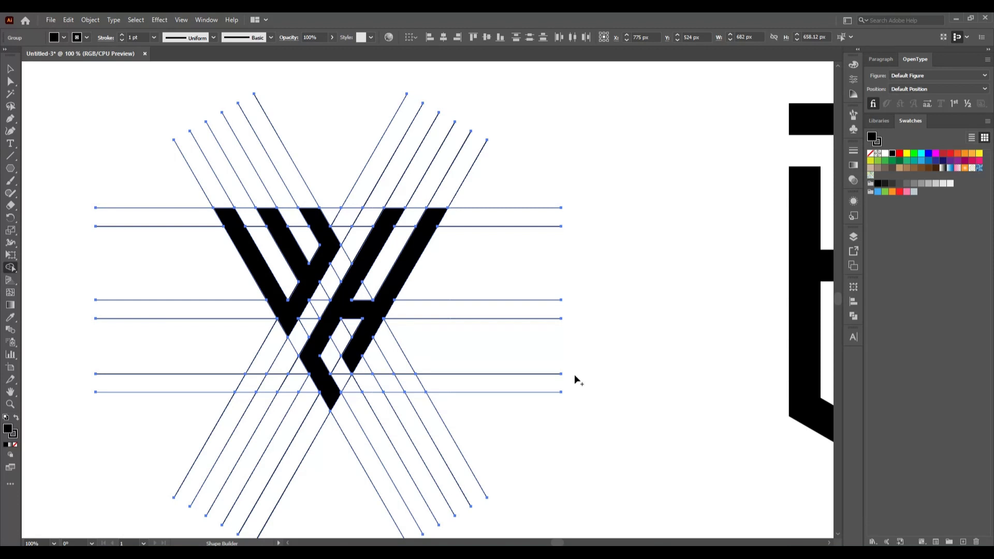
click(10, 69)
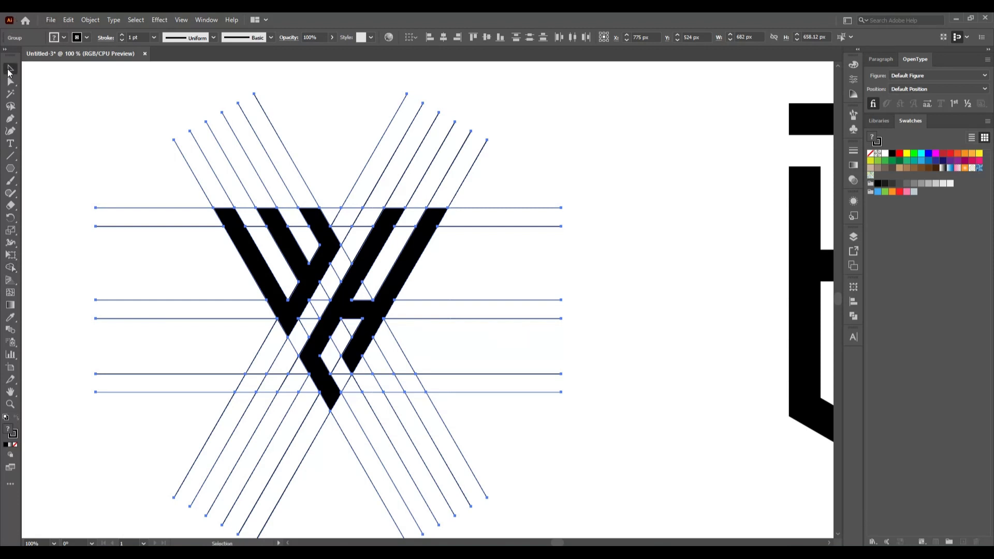
click(86, 148)
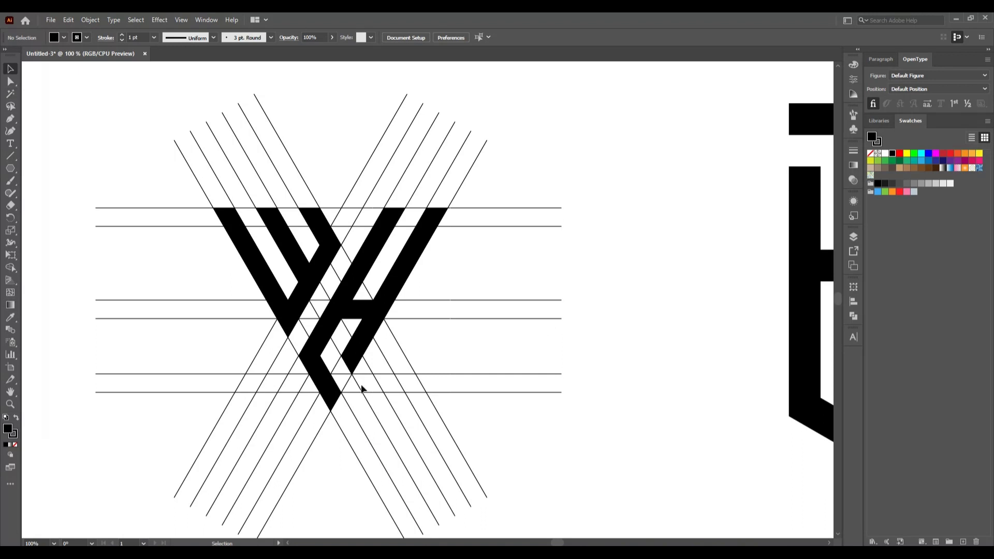
Step: Reselect the whole grid and use Shape Builder to merge the stray sliver on the hook's left edge into the black stroke
click(339, 393)
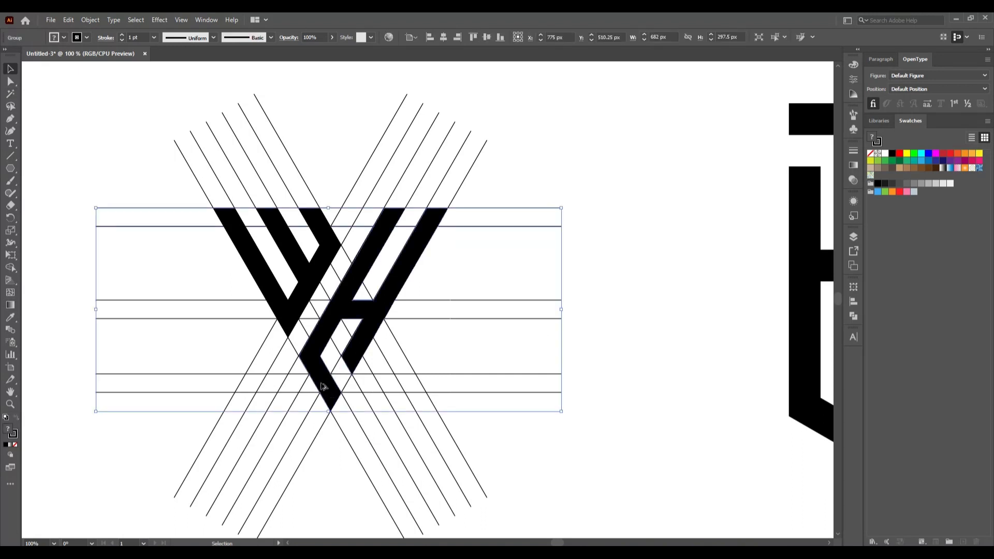
scroll(322, 387, up, 4)
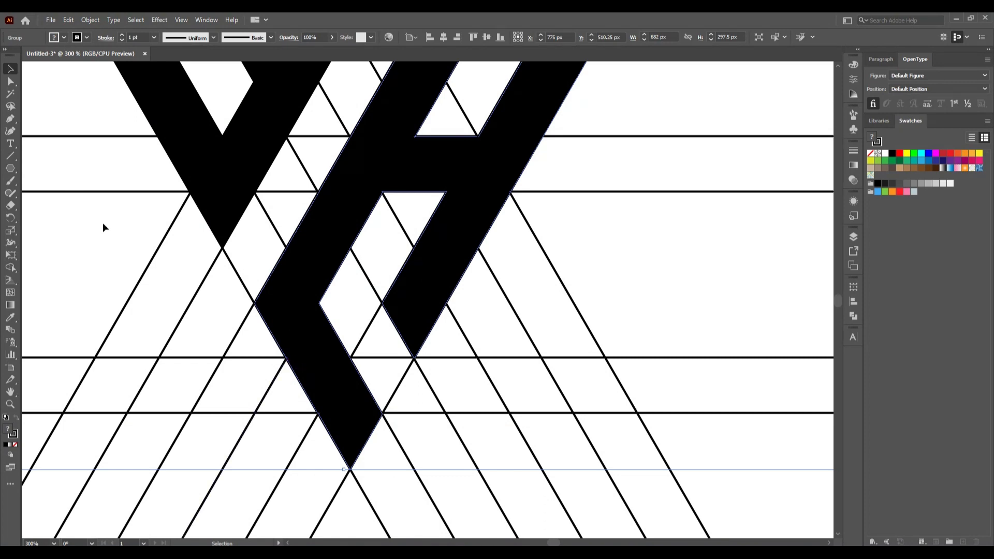
drag(103, 223, 407, 460)
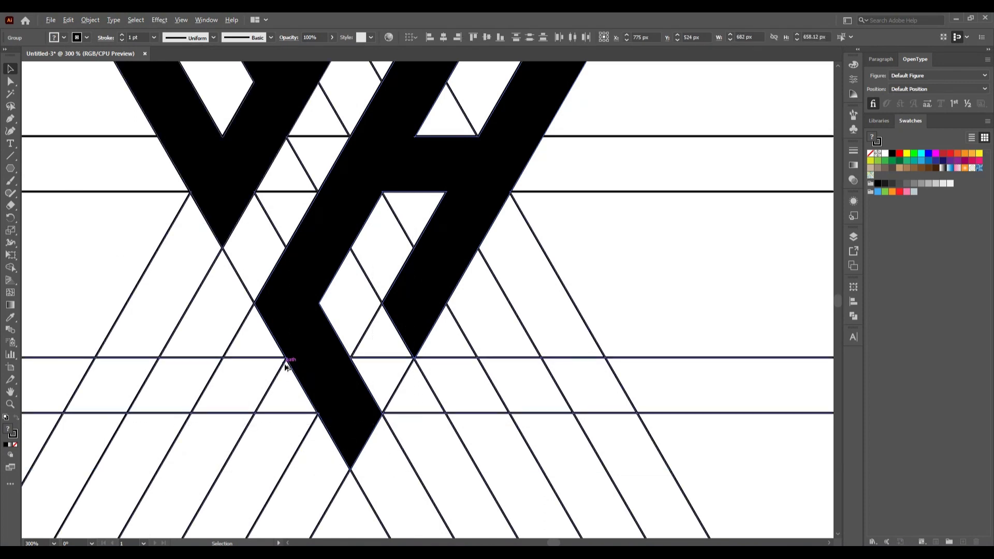
scroll(285, 365, up, 6)
scroll(303, 355, up, 2)
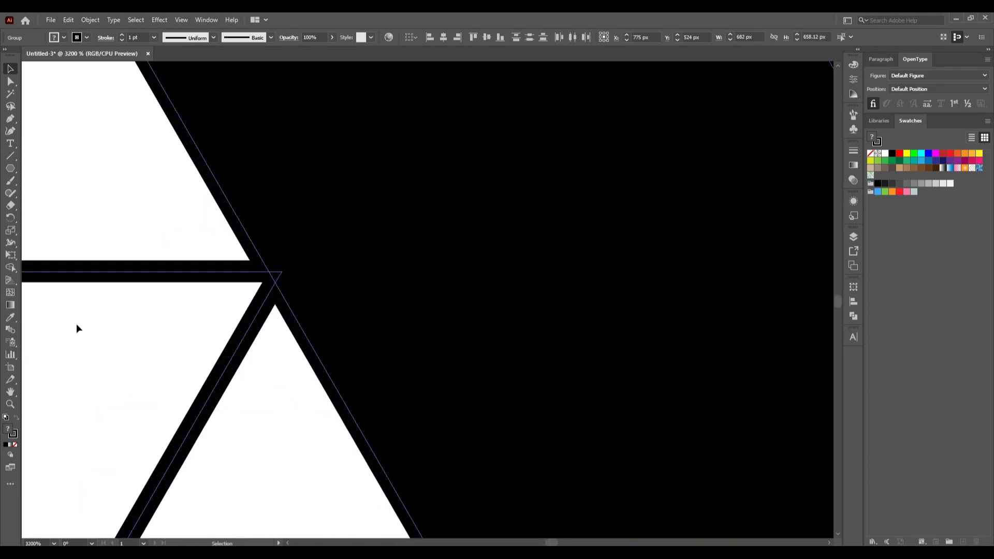
click(10, 268)
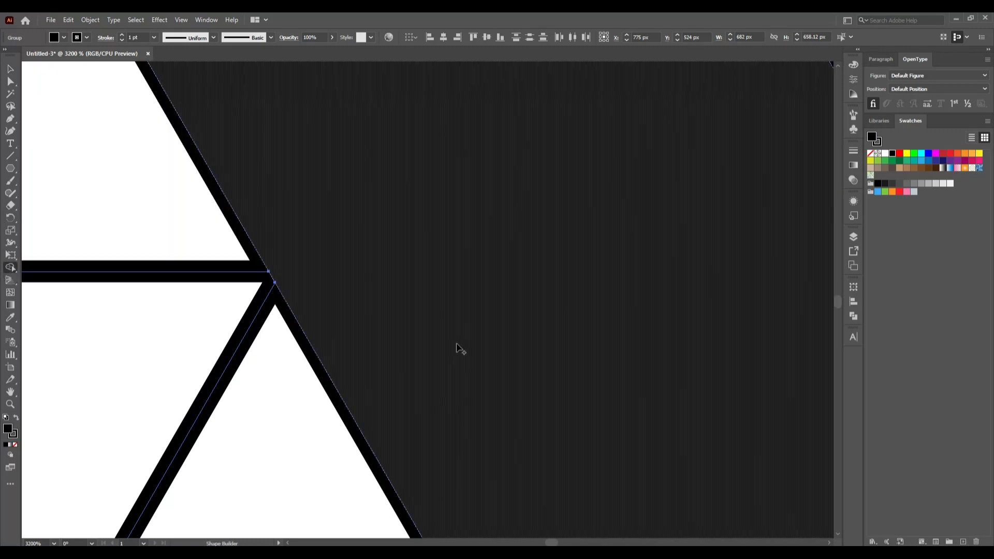
scroll(457, 344, down, 3)
drag(656, 469, 431, 203)
drag(397, 423, 393, 422)
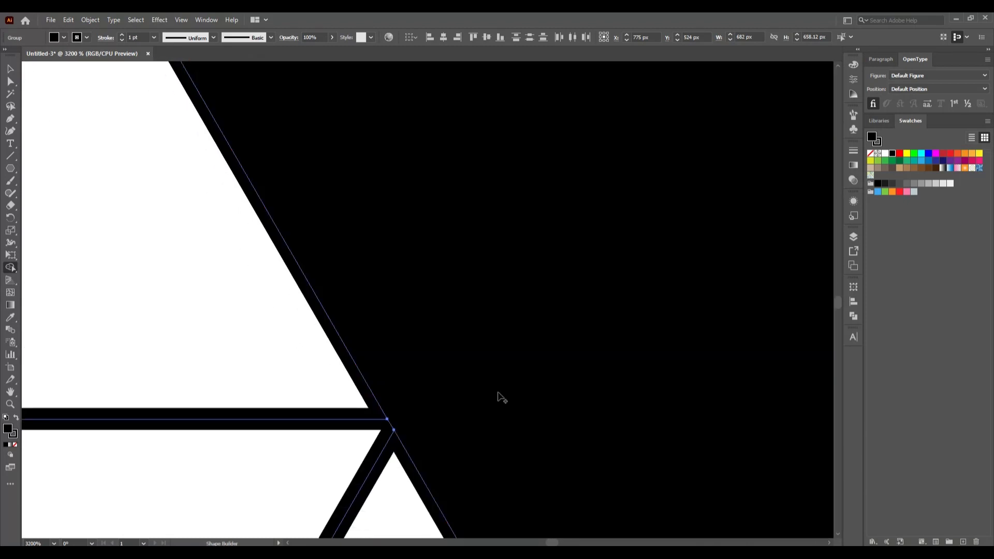
Step: Merge the tiny sliver at the lower-left inner corner beneath the crossbar into the black H shape
scroll(541, 352, down, 3)
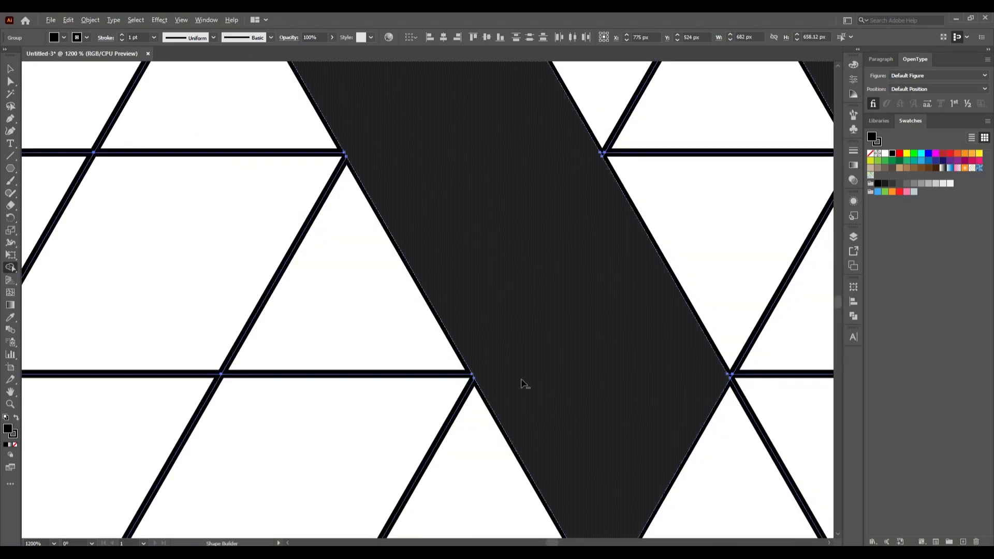
scroll(525, 384, down, 3)
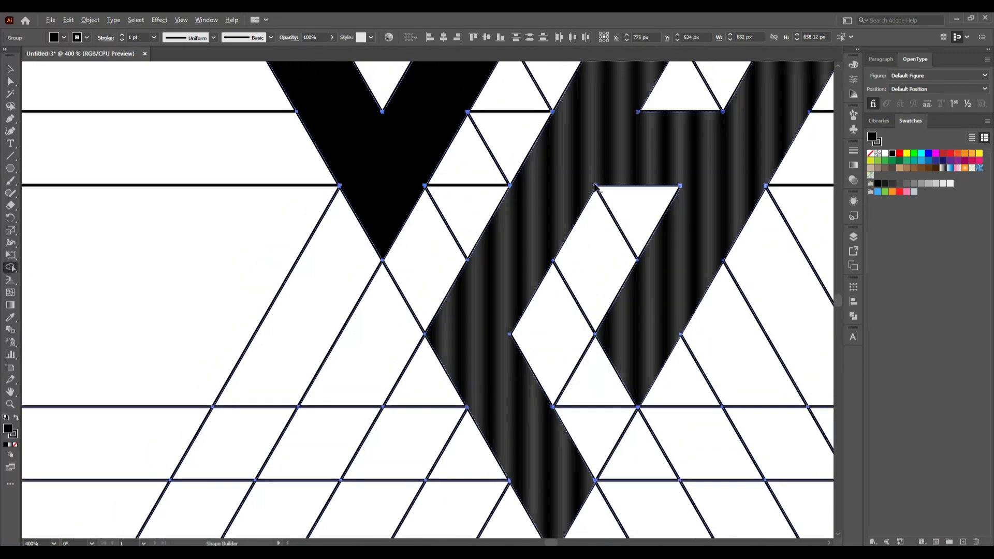
scroll(596, 188, up, 5)
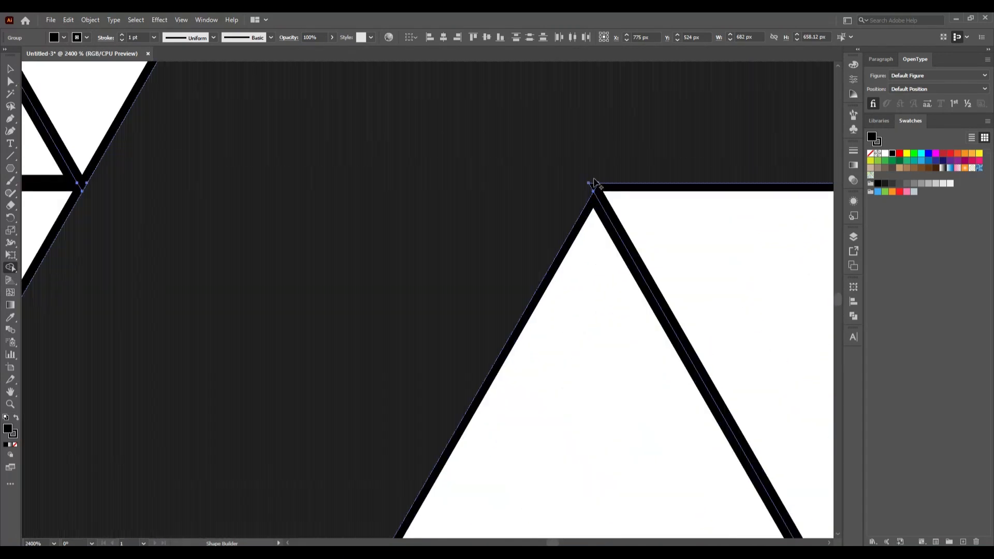
drag(592, 180, 585, 188)
scroll(523, 310, down, 3)
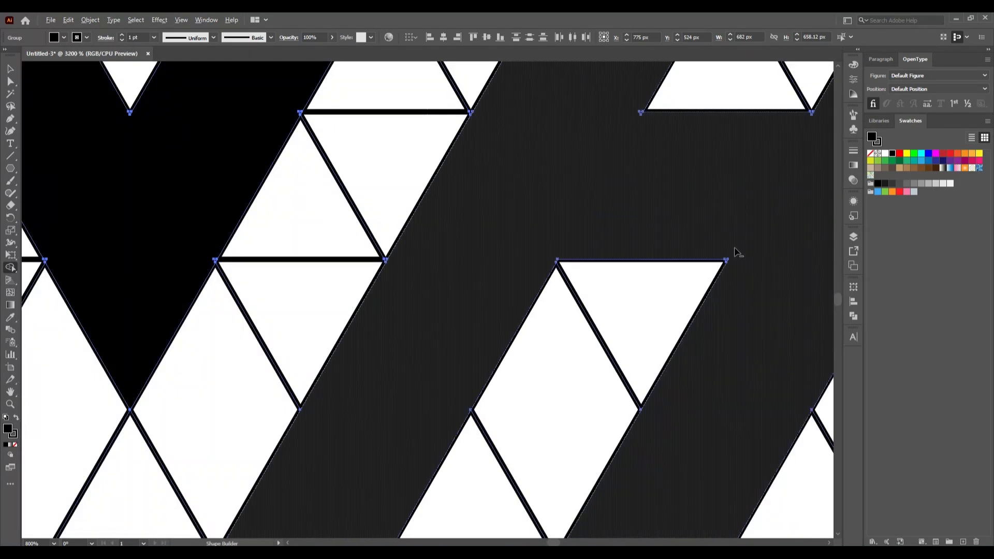
Step: Merge the tiny sliver at the inner corner where the crossbar's upper edge meets the hooked diagonal into the black H shape
scroll(737, 255, up, 2)
scroll(602, 415, down, 4)
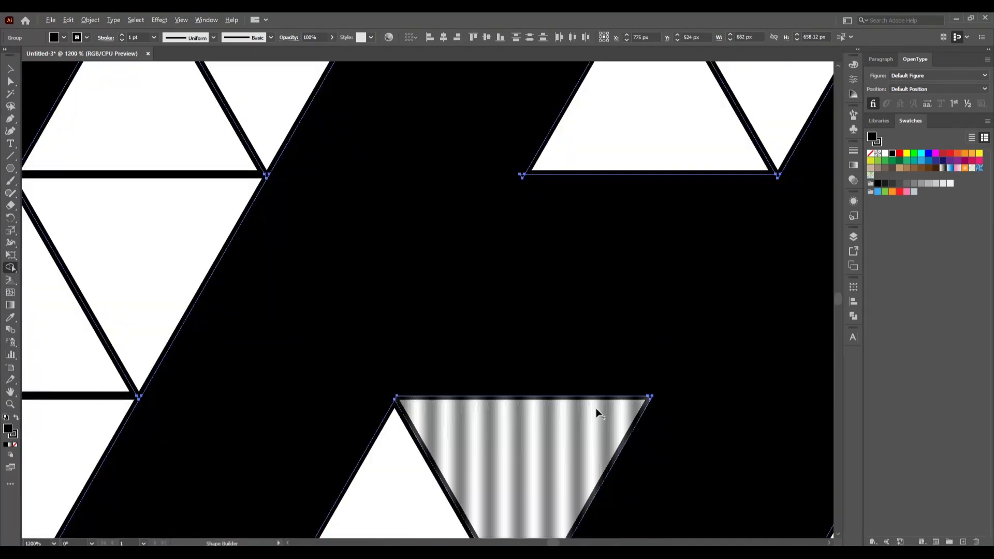
scroll(557, 153, up, 3)
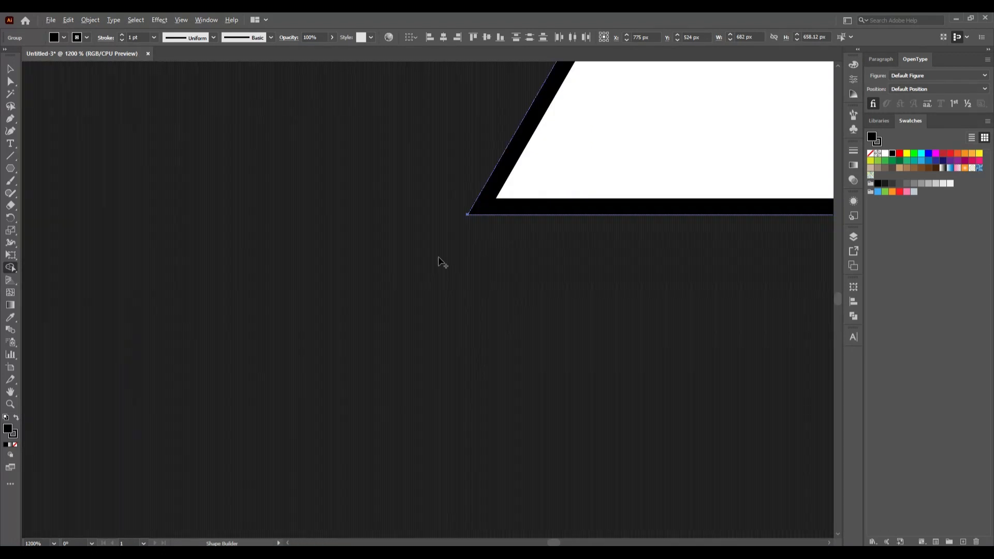
scroll(439, 263, down, 3)
scroll(728, 274, up, 3)
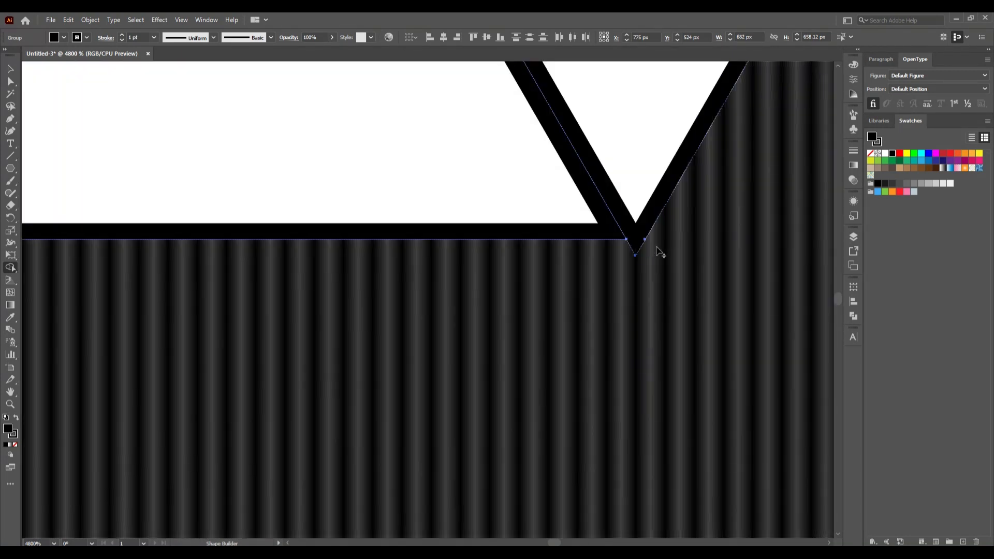
scroll(652, 257, down, 3)
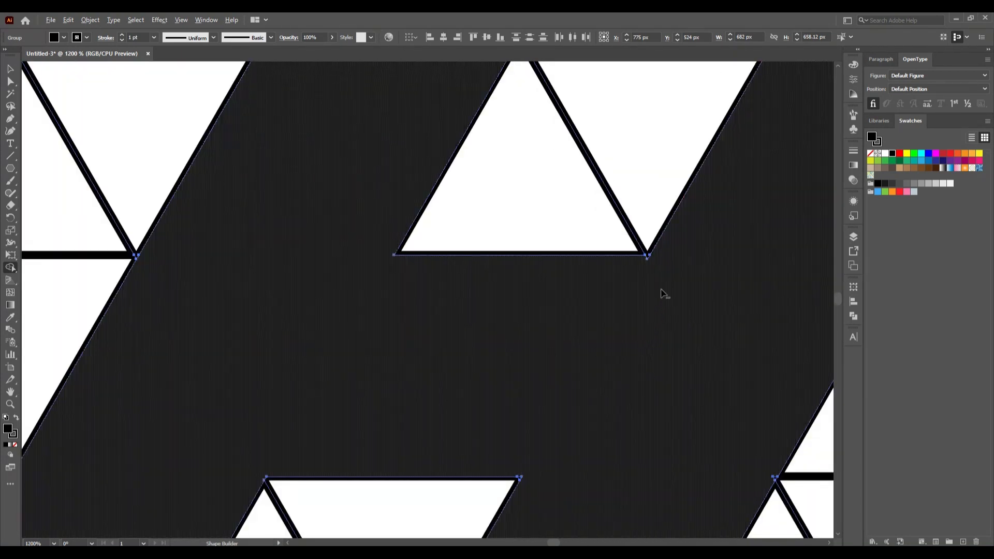
scroll(662, 292, down, 1)
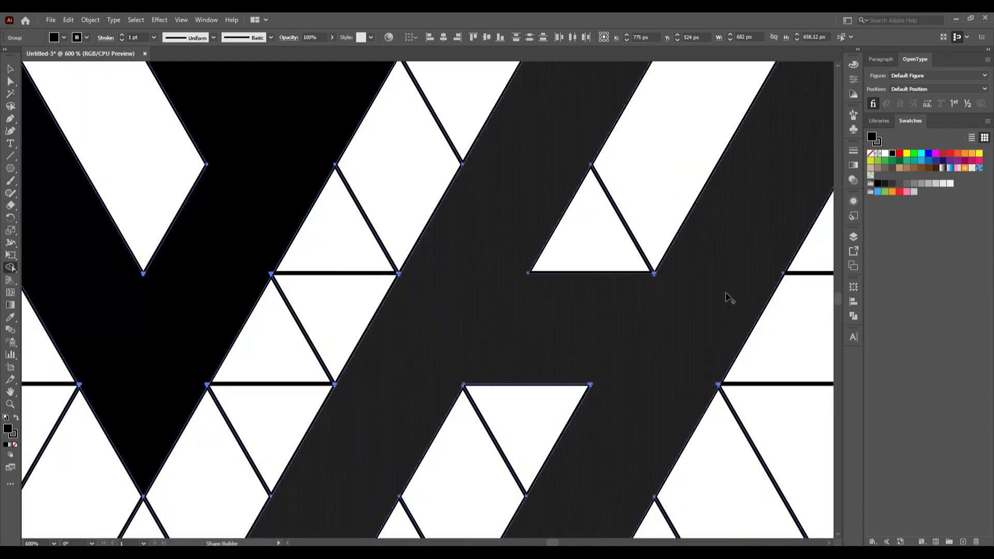
Step: Try to merge the sliver at the notch tip above the crossbar's right end into the black H shape
scroll(726, 291, up, 5)
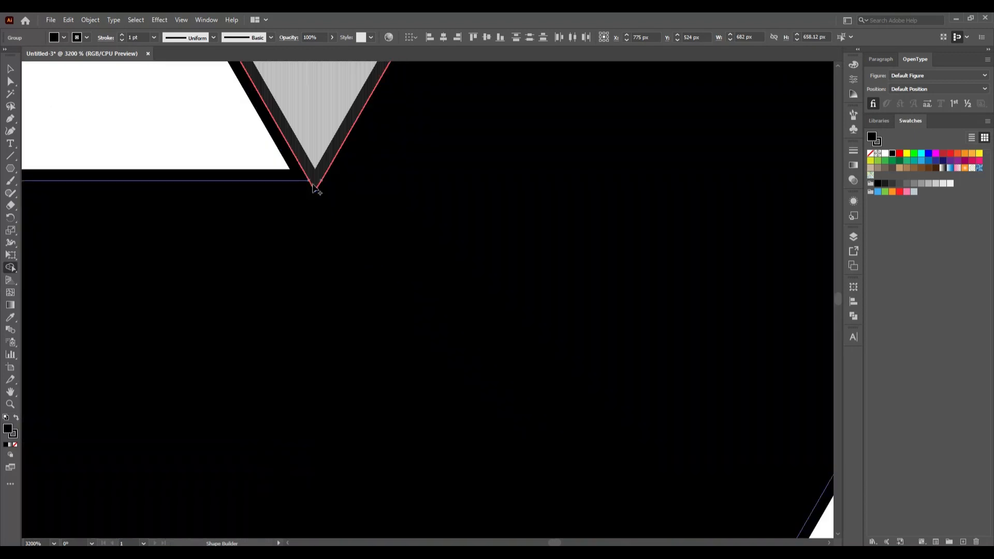
scroll(527, 329, down, 6)
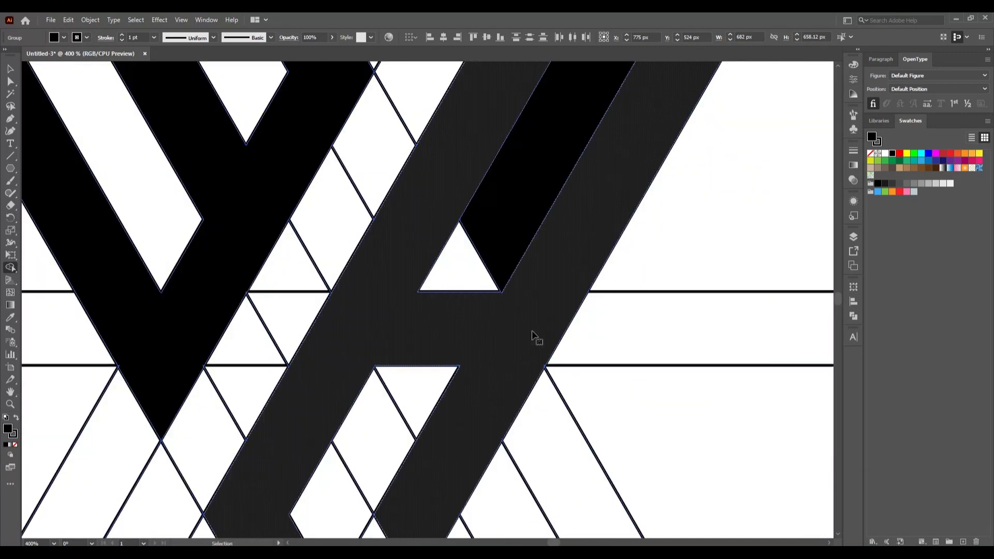
click(535, 336)
scroll(539, 337, down, 1)
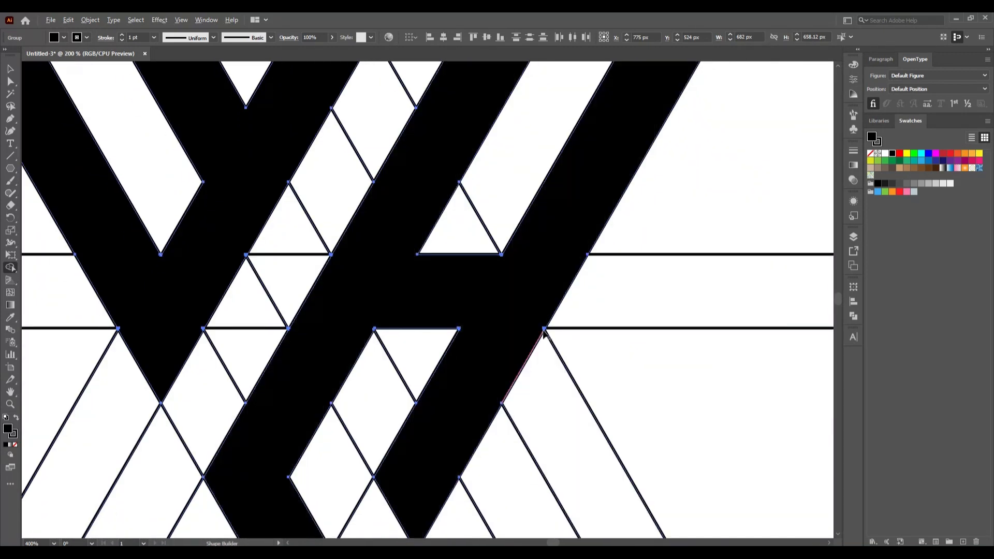
Step: Merge the sliver on the H's right outer edge, level with the crossbar's lower grid line, into the black shape
scroll(595, 377, down, 4)
scroll(595, 355, up, 6)
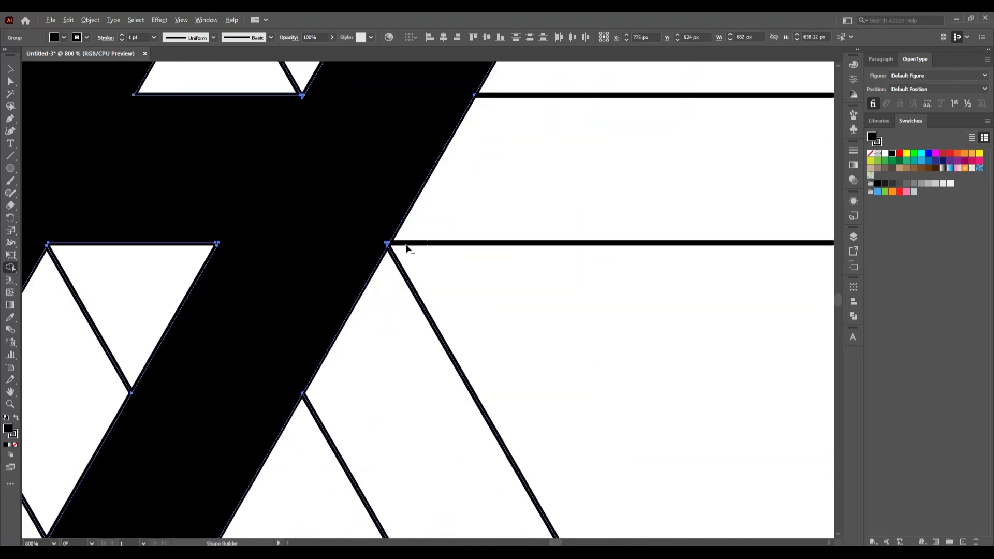
scroll(407, 248, up, 4)
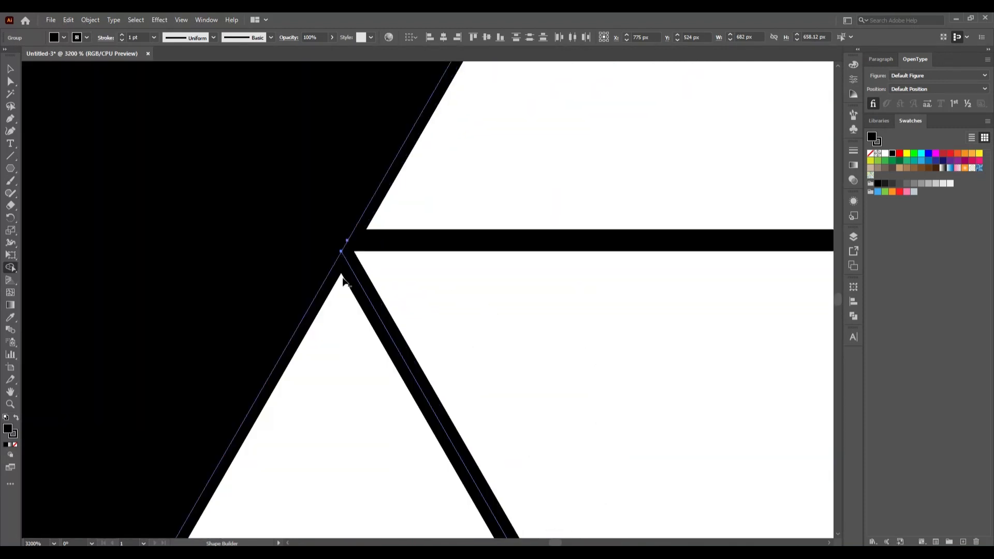
scroll(343, 280, down, 3)
scroll(374, 290, down, 4)
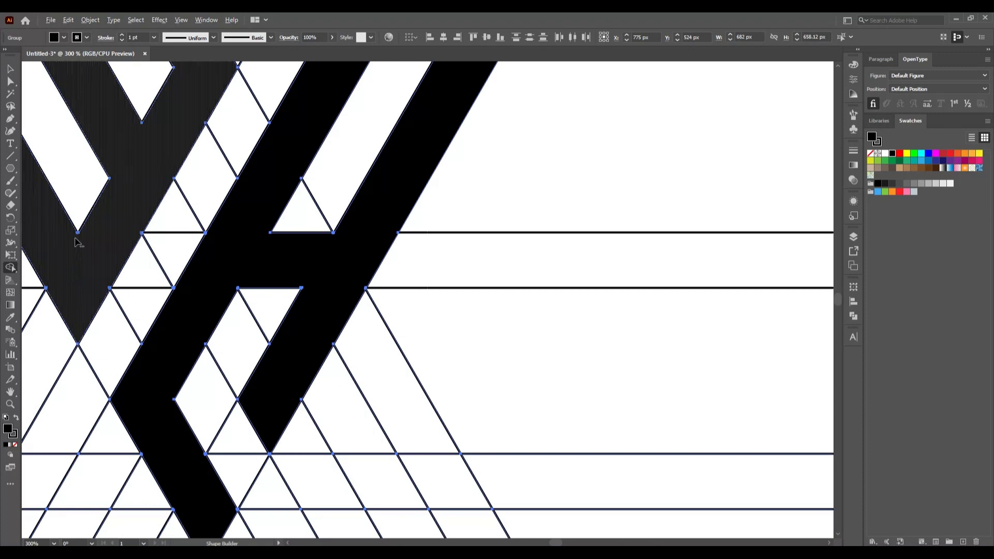
Step: Merge the stray sliver on the W's right edge, level with the crossbar's upper grid line, into the black W shape
scroll(75, 241, up, 2)
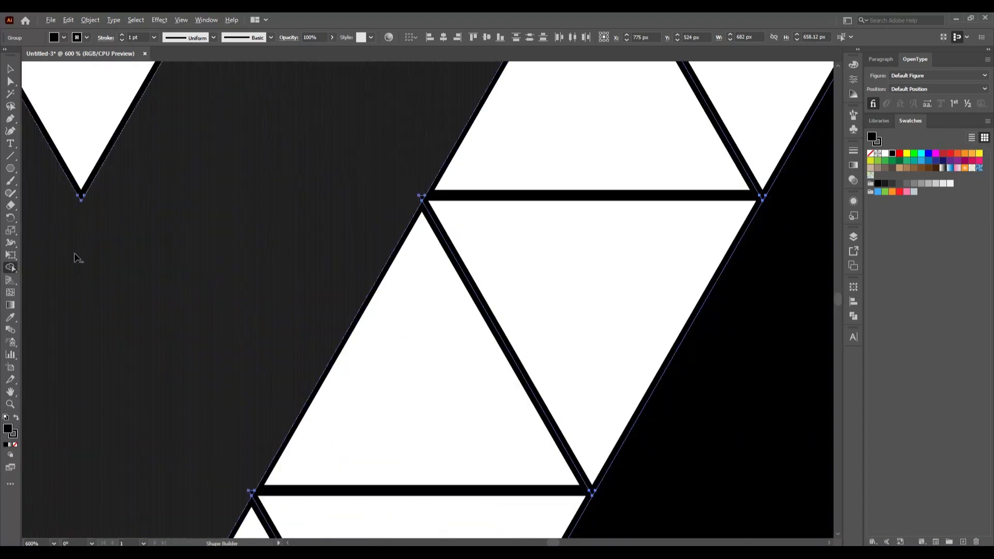
scroll(76, 258, down, 2)
scroll(362, 248, up, 5)
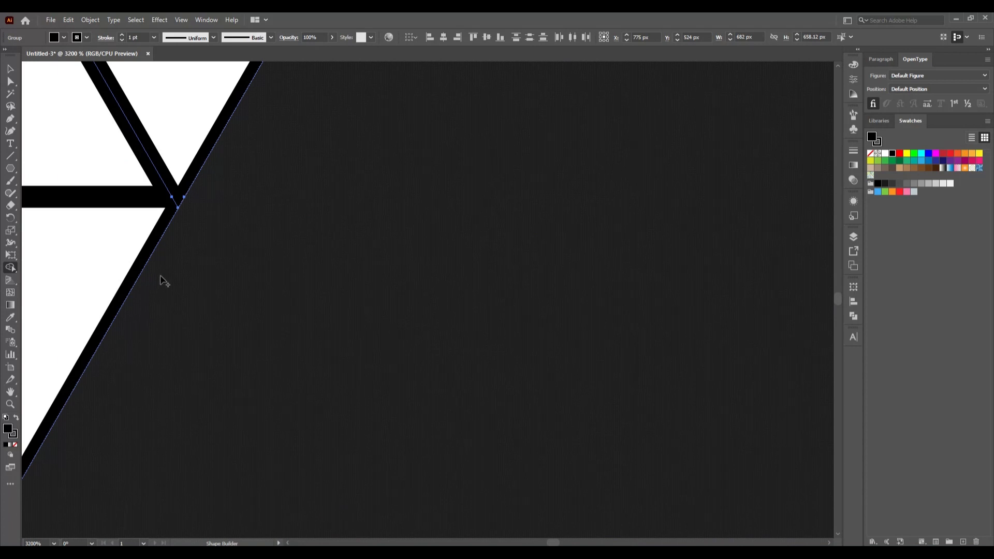
drag(174, 279, 673, 513)
drag(275, 319, 564, 239)
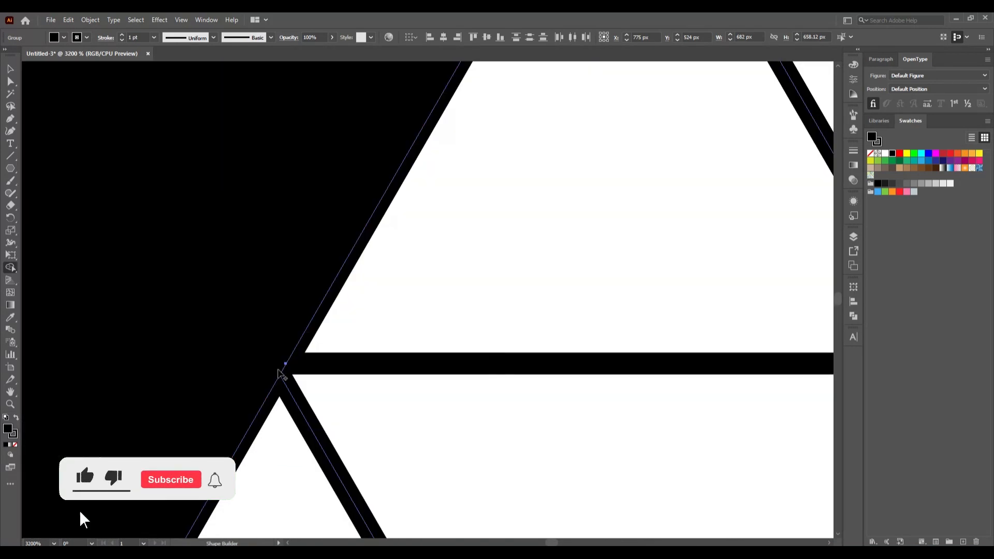
scroll(279, 373, down, 3)
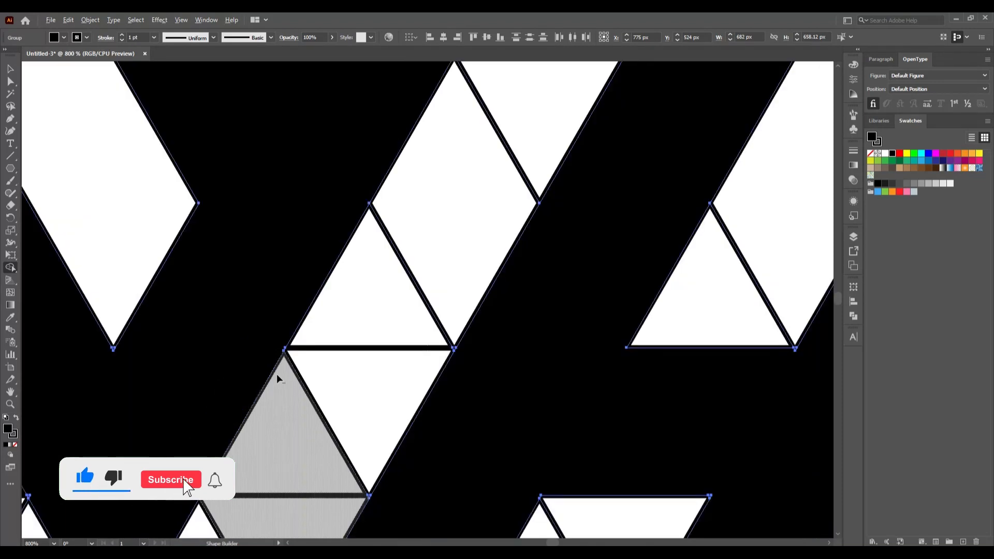
Step: Inspect the remaining stroke edges for slivers, check the monogram on the full artboard, and deselect the grid
scroll(278, 380, down, 2)
scroll(265, 305, down, 1)
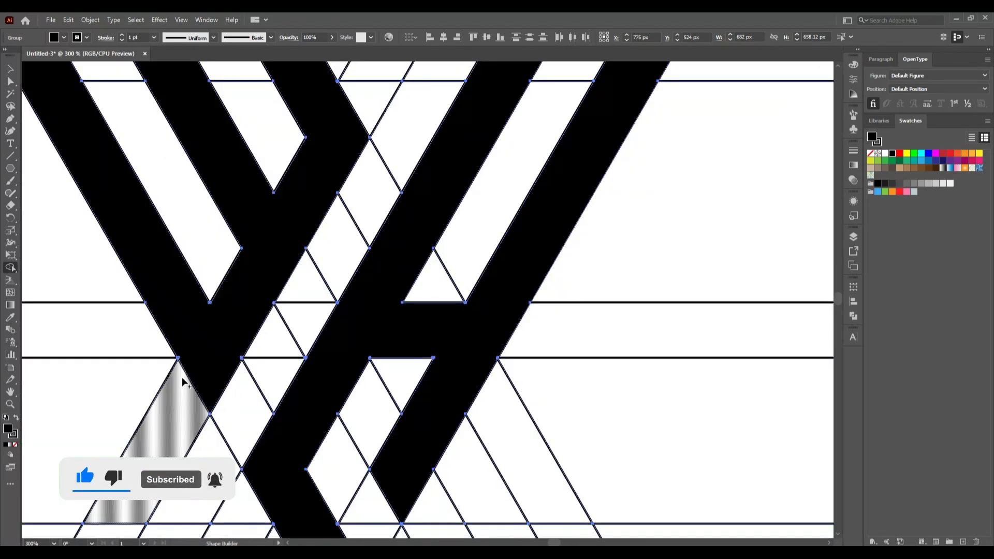
scroll(156, 267, up, 3)
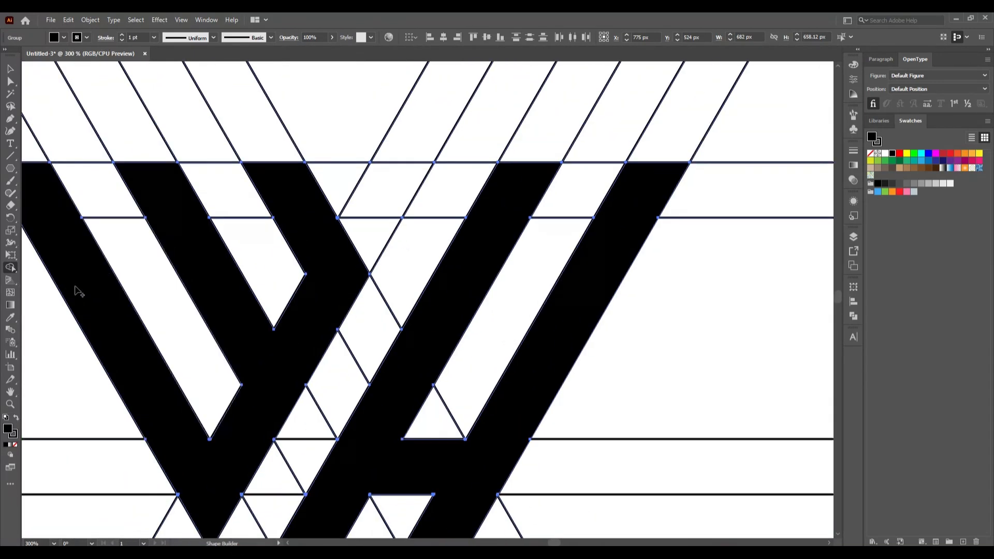
scroll(56, 306, left, 1)
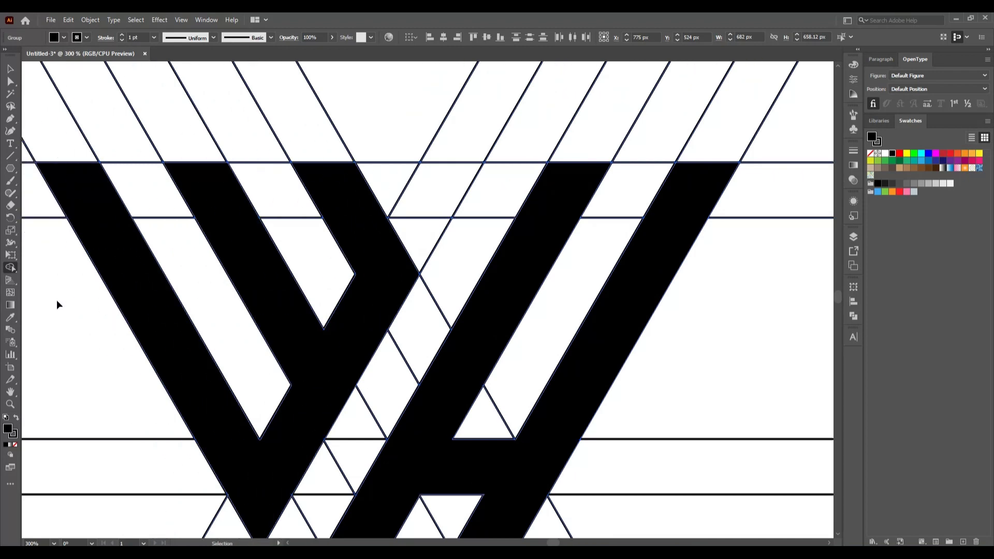
scroll(453, 344, right, 3)
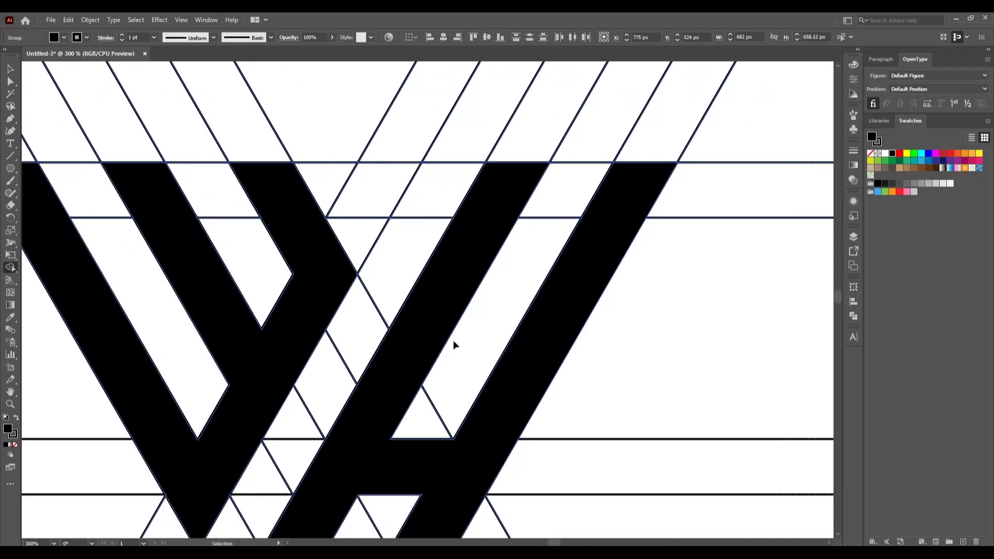
scroll(454, 345, right, 1)
key(ctrl+0)
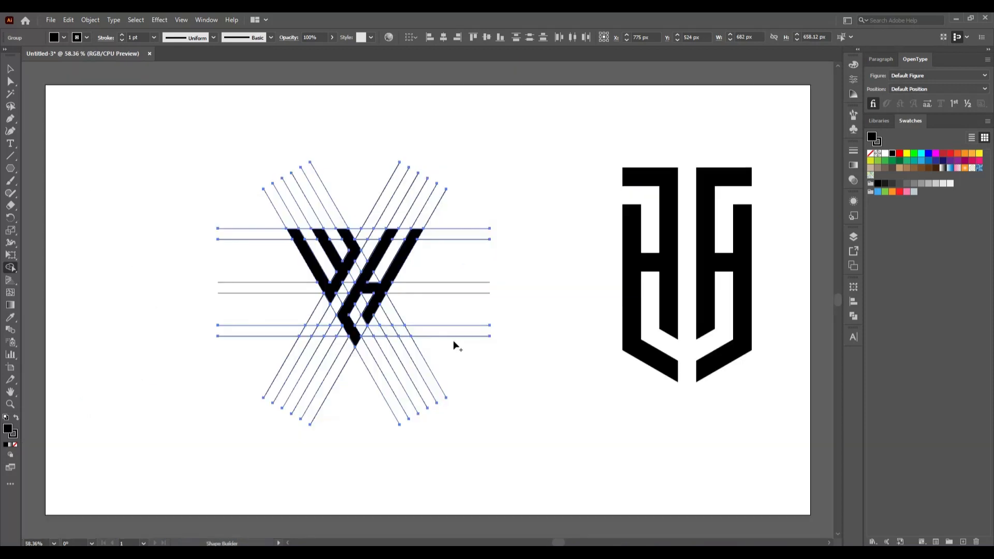
click(11, 69)
click(113, 340)
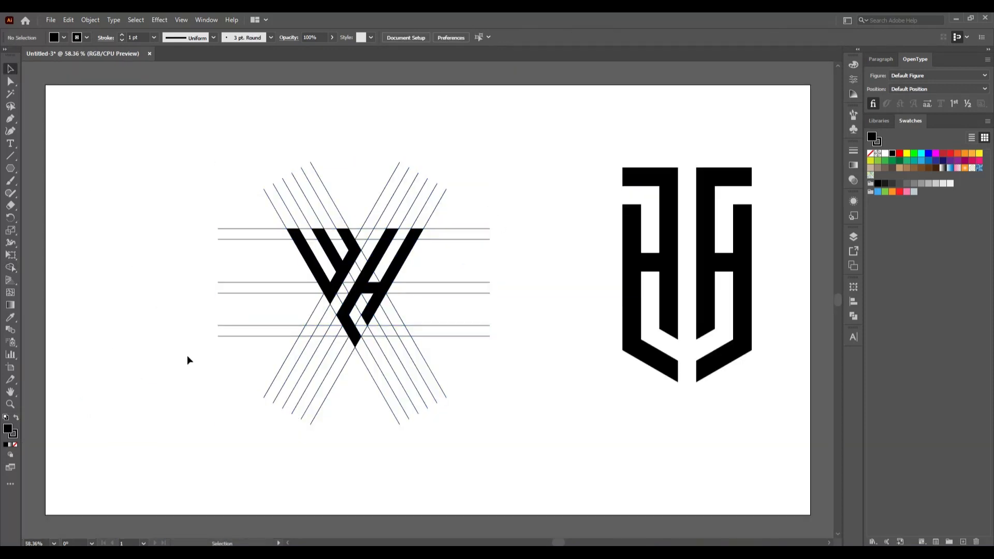
Step: Reselect the grid groups, merge the slivers on both edges just above the W's lower tip into its black shape, and deselect
click(326, 296)
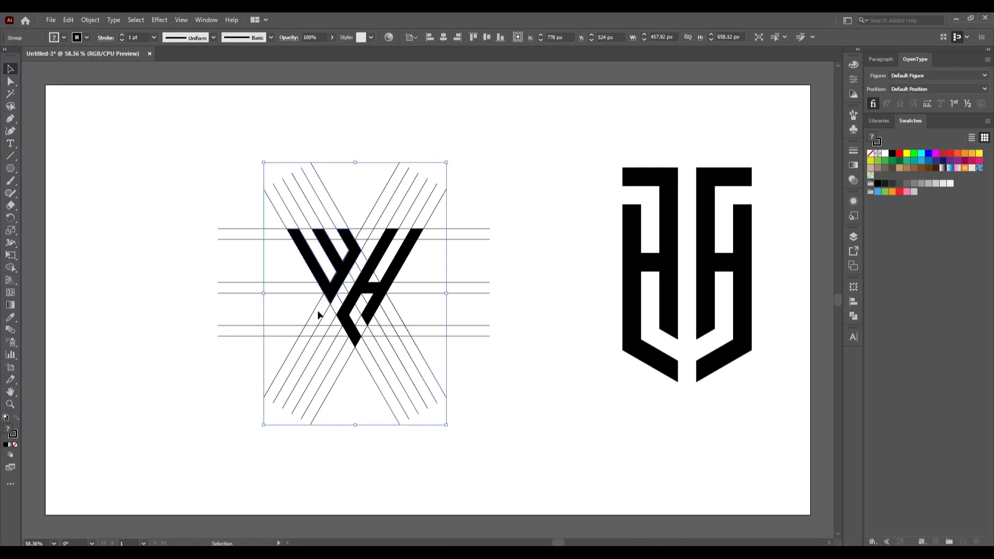
scroll(330, 299, up, 5)
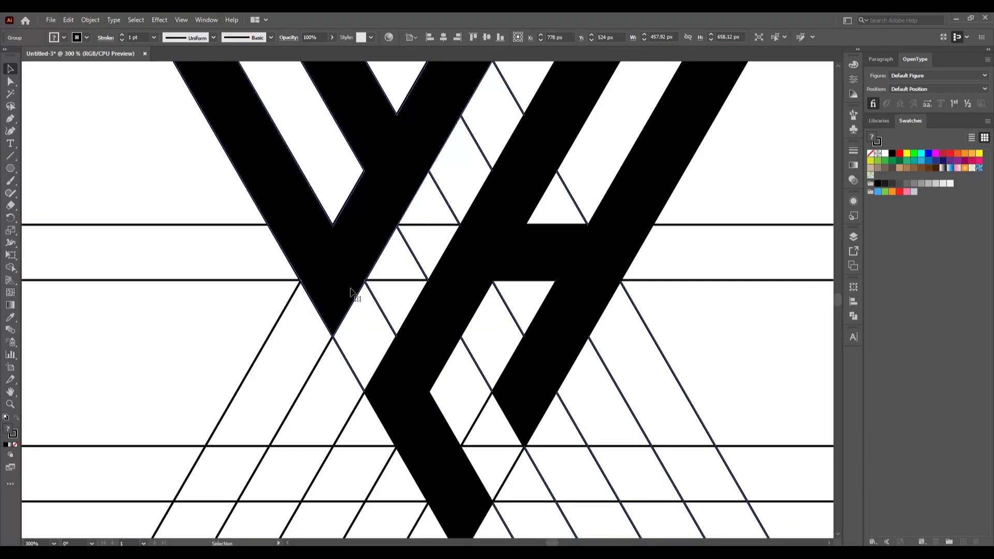
drag(179, 195, 447, 379)
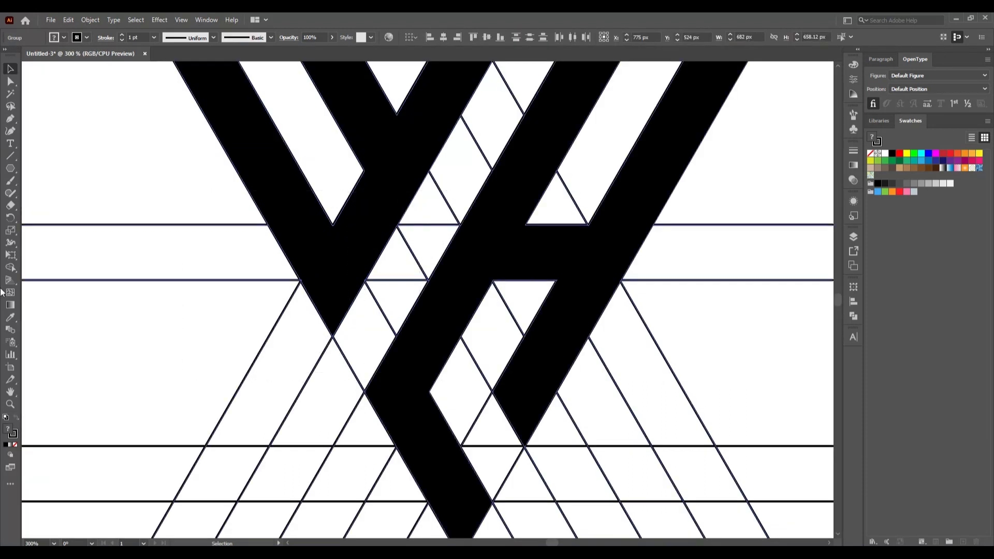
click(11, 267)
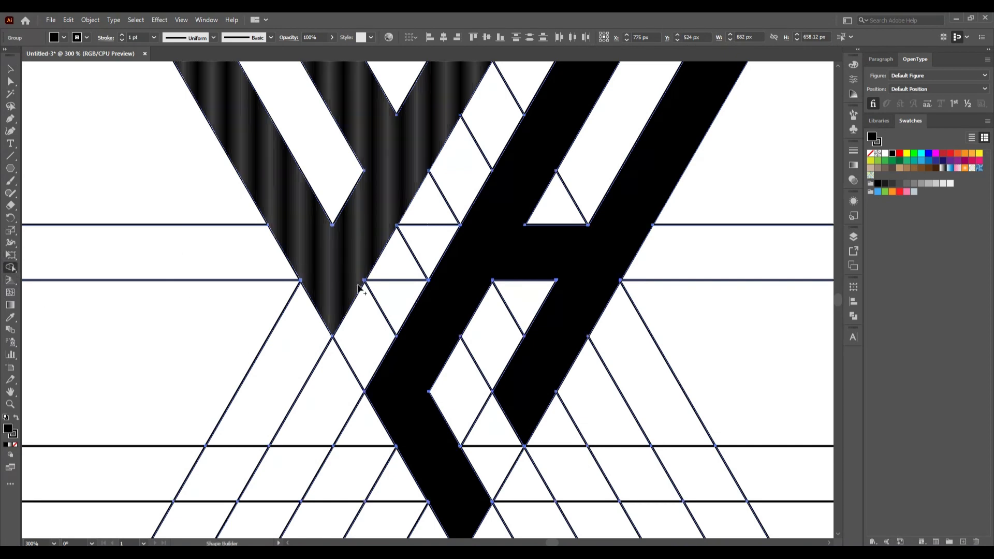
scroll(362, 284, up, 10)
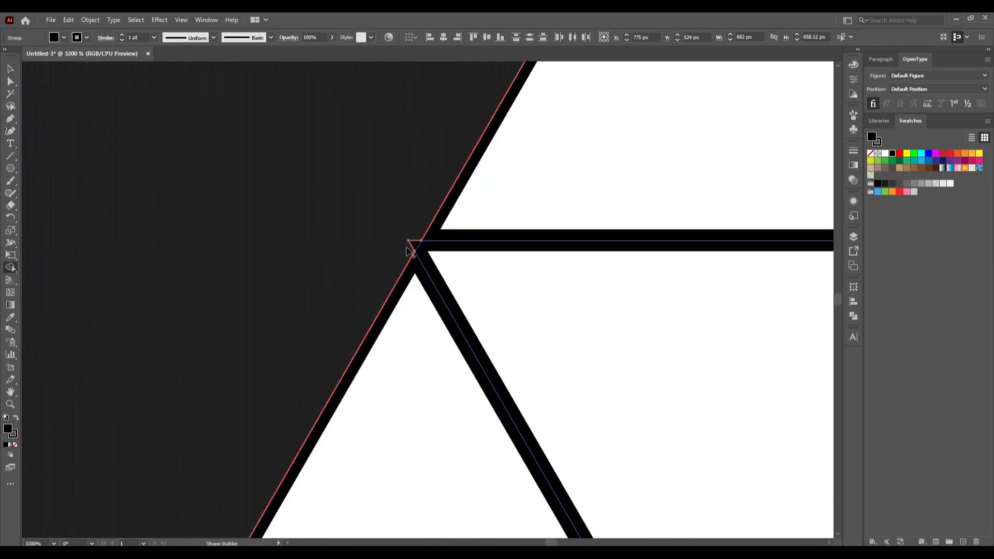
drag(289, 296, 662, 314)
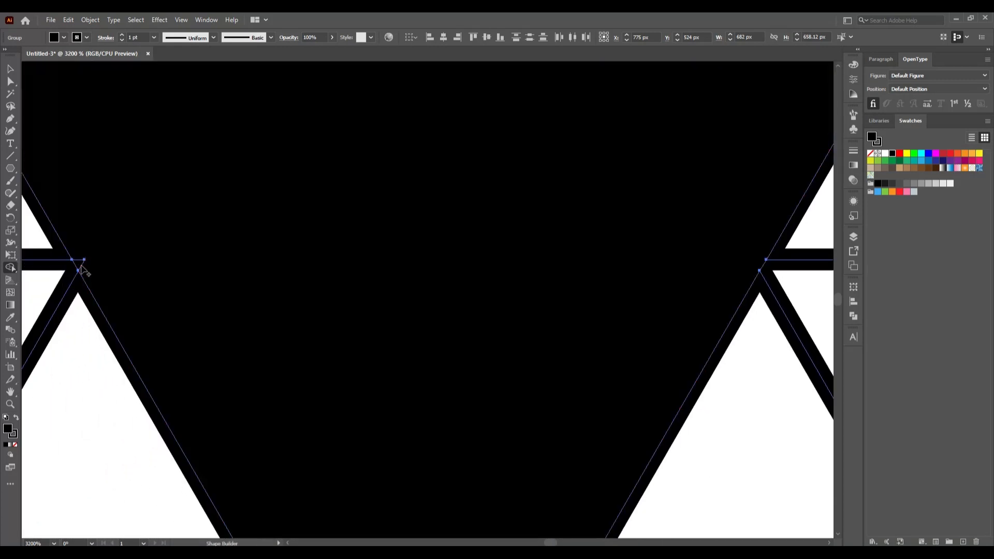
drag(78, 263, 99, 292)
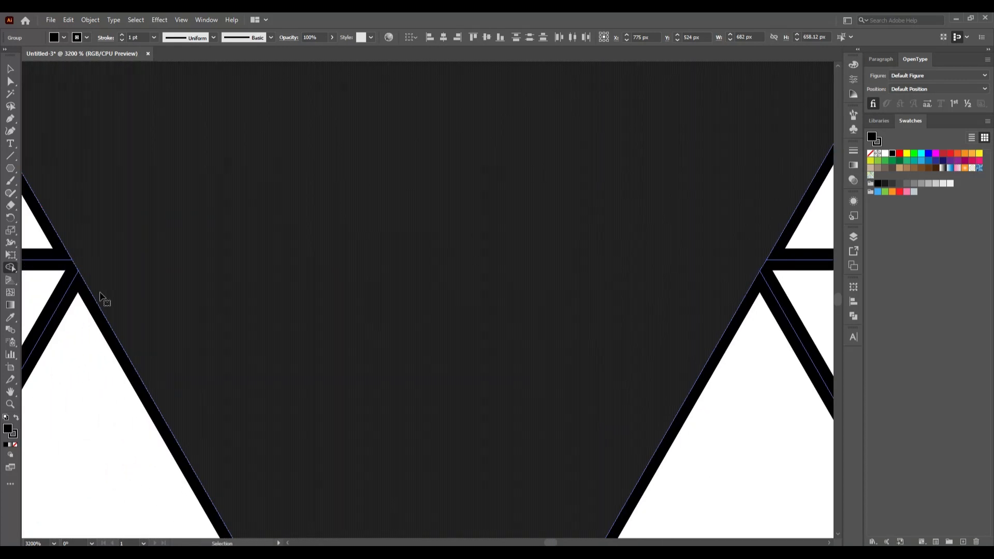
key(ctrl+0)
key(v)
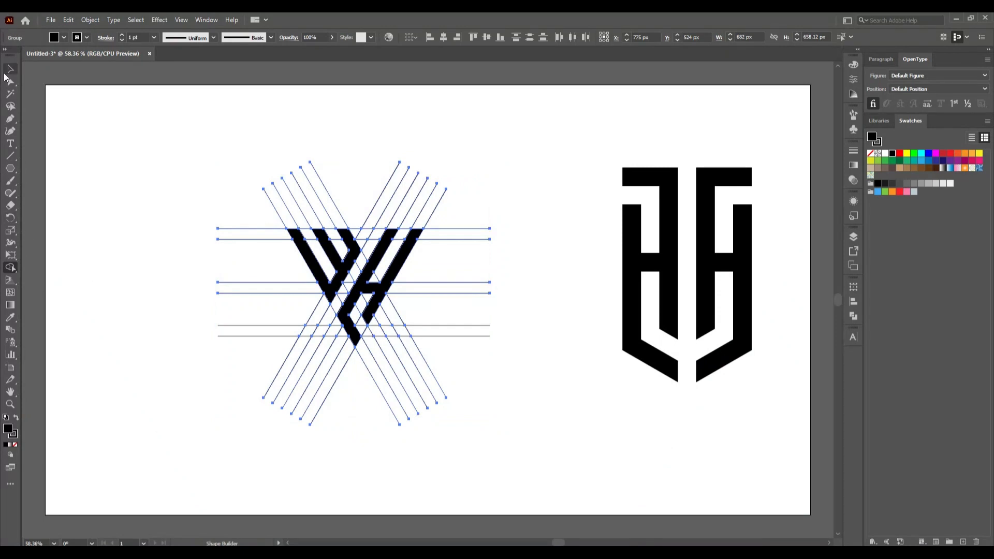
click(82, 216)
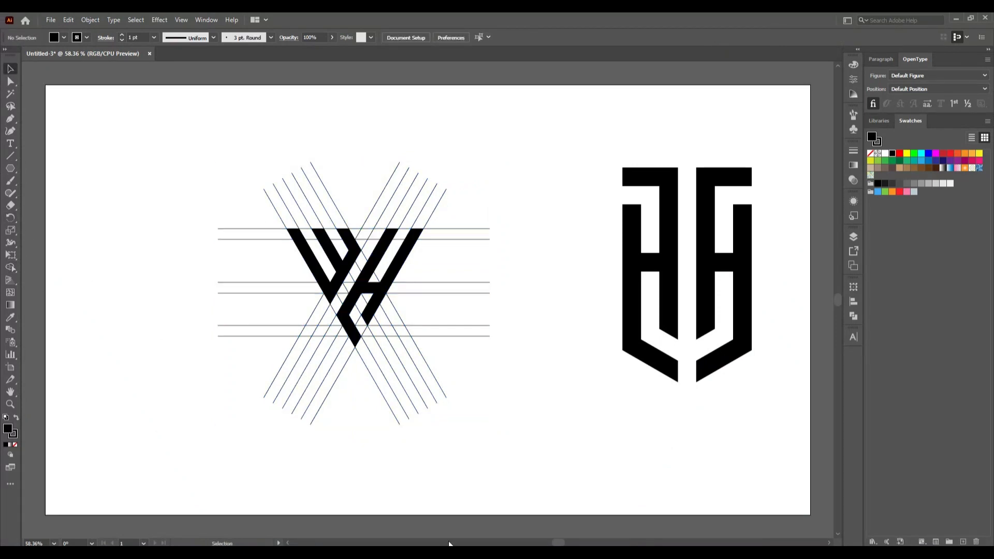
Step: Ungroup the horizontal line group containing the H shape and the diagonal line group containing the W shape
click(381, 293)
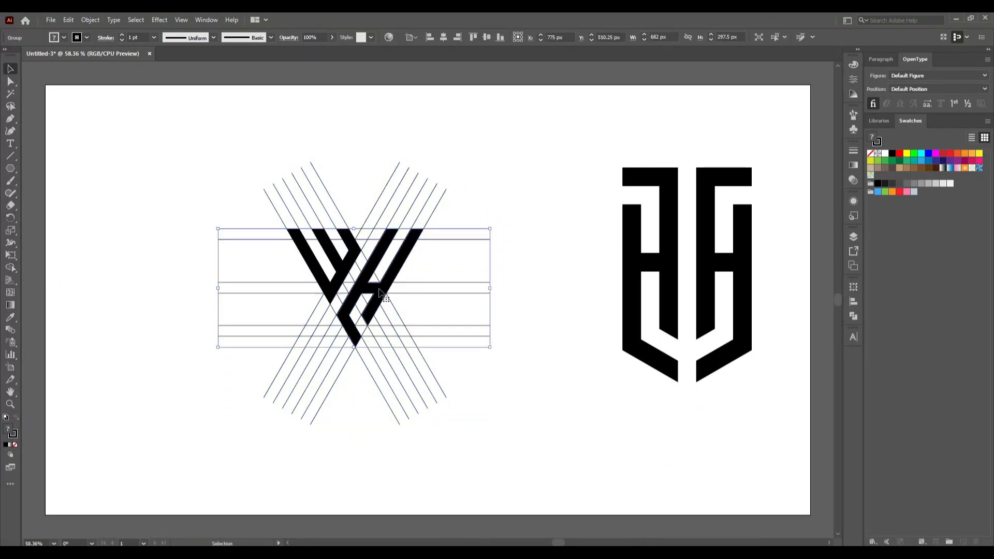
right_click(380, 289)
click(474, 381)
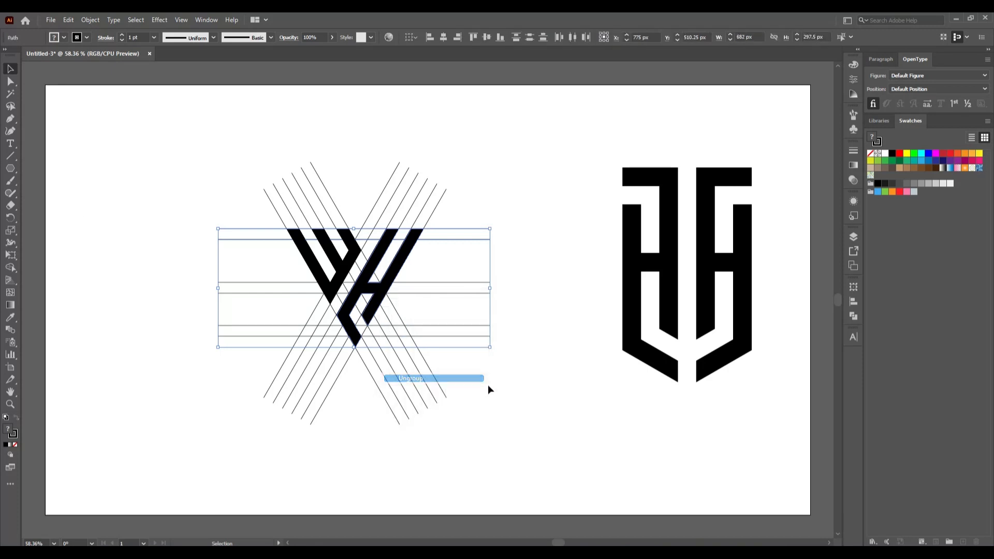
click(343, 275)
right_click(343, 274)
click(386, 363)
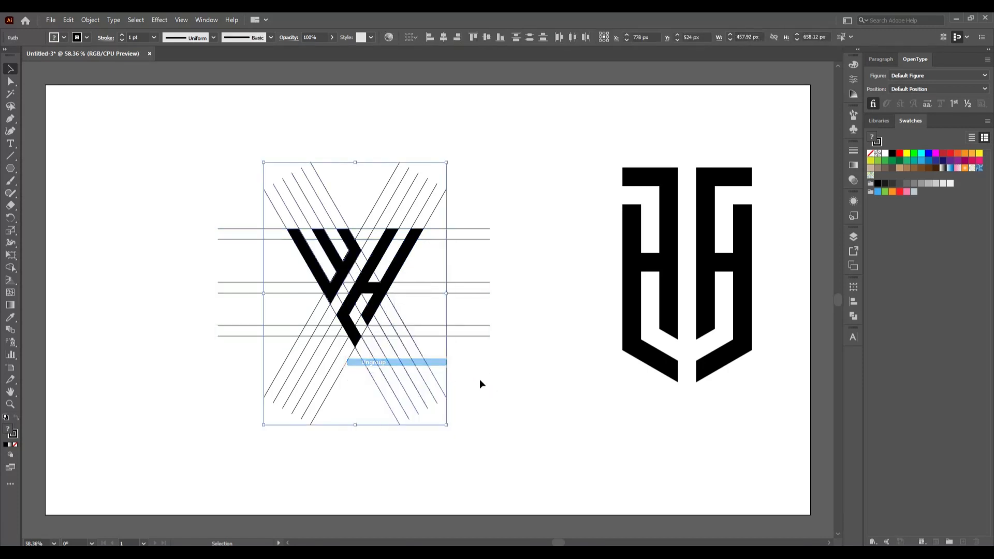
click(452, 380)
Step: Move the black W and H shapes together off the line grid into the free space beside it, and delete the leftover grid lines
click(381, 302)
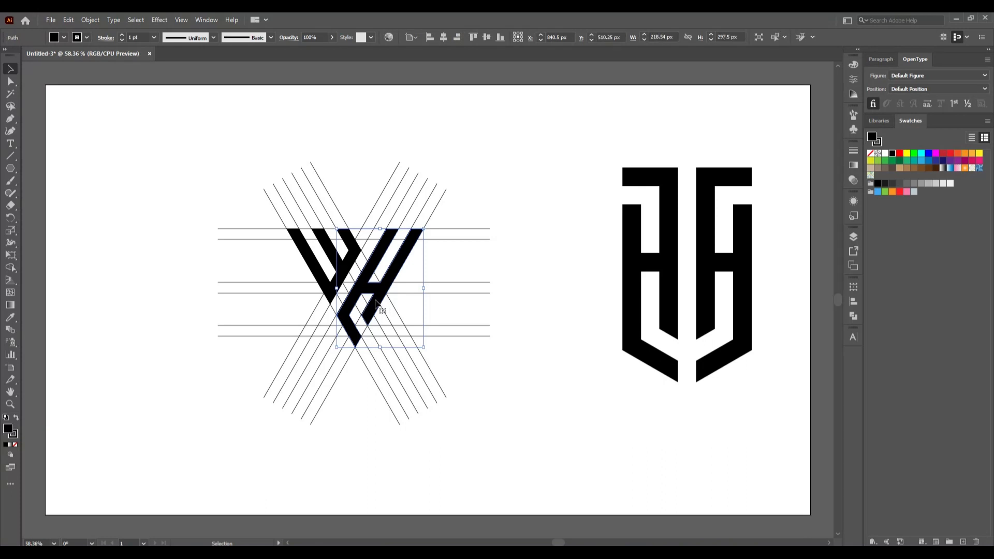
shift+click(330, 295)
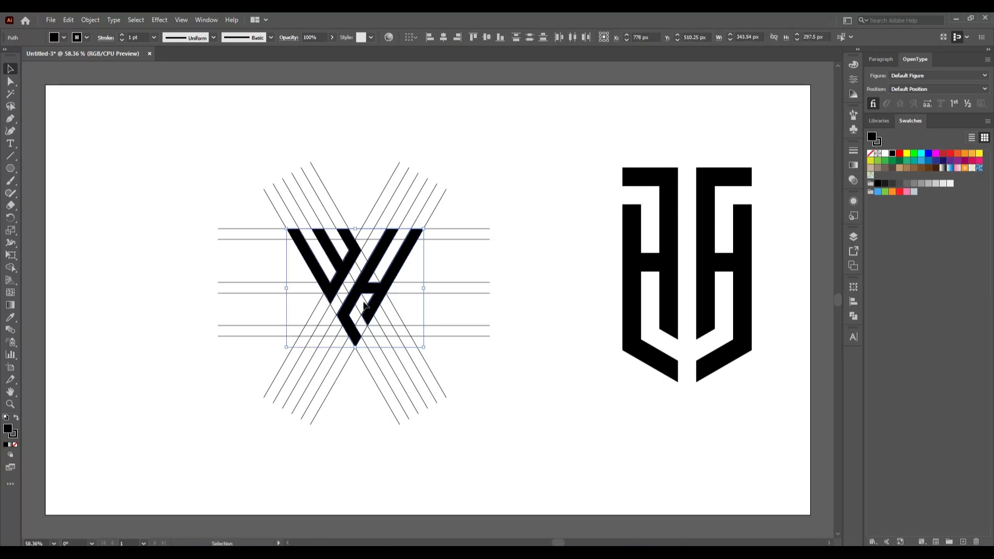
drag(330, 295, 518, 422)
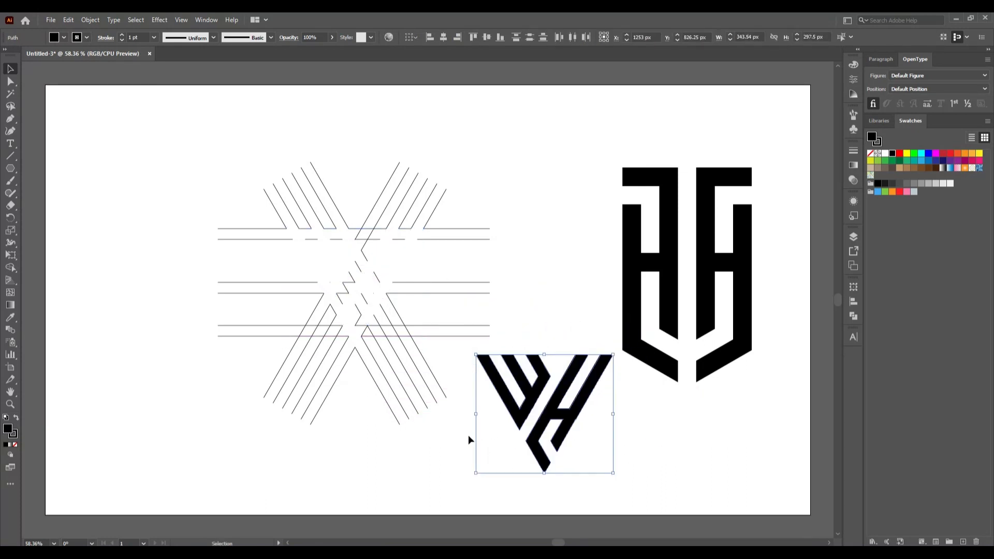
click(468, 436)
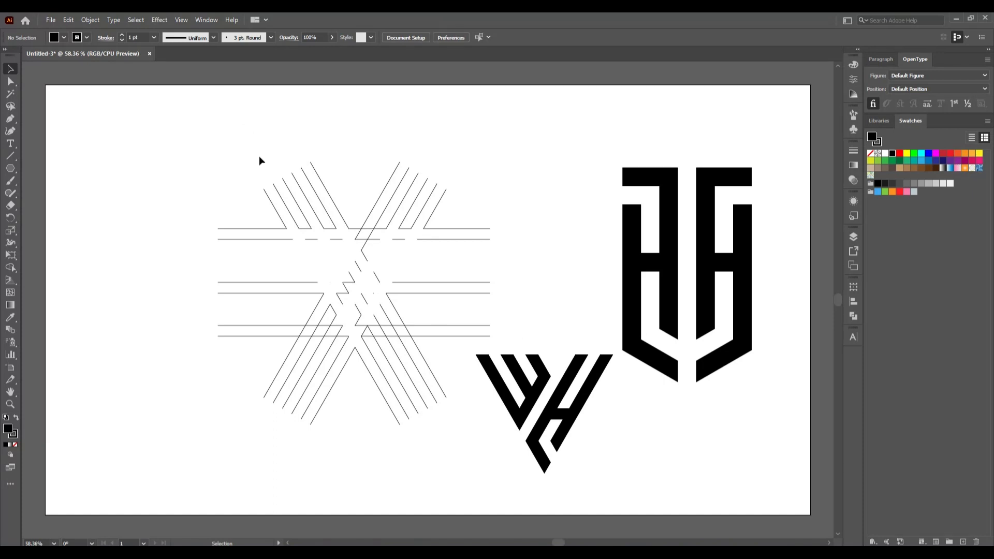
drag(267, 212, 468, 446)
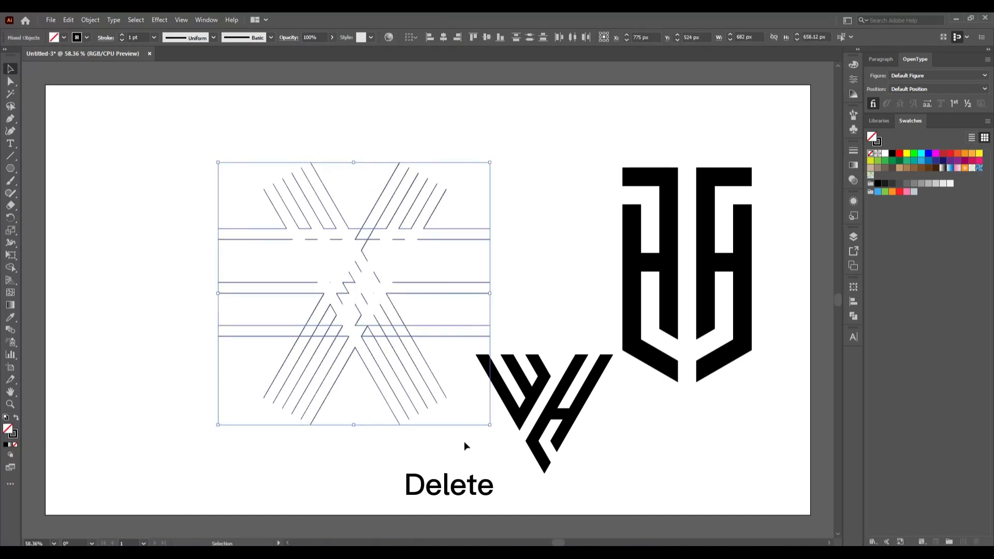
key(Delete)
Step: Move the WH monogram back to the artboard's left half and enlarge it to about 618 px wide
drag(443, 340, 570, 471)
drag(512, 401, 344, 322)
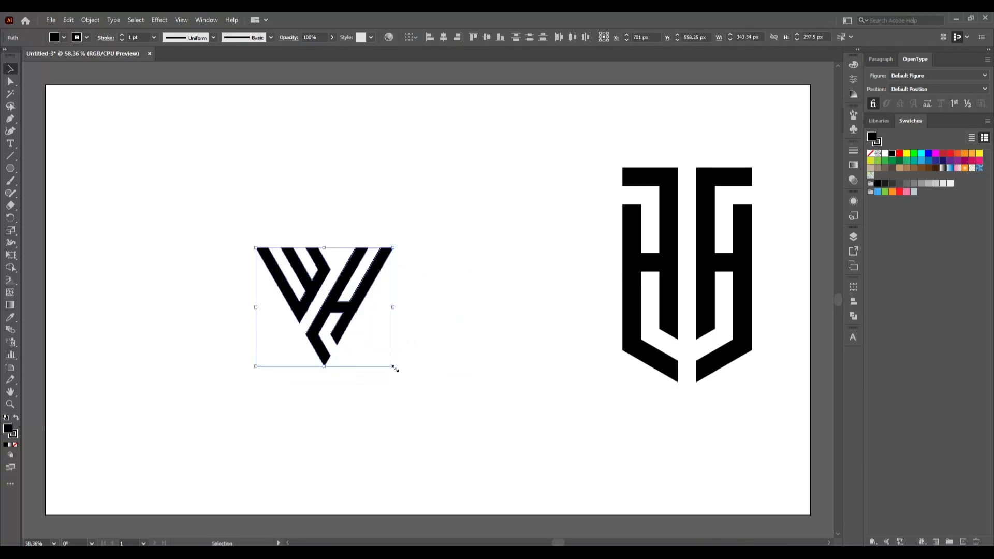
drag(394, 367, 461, 454)
click(485, 436)
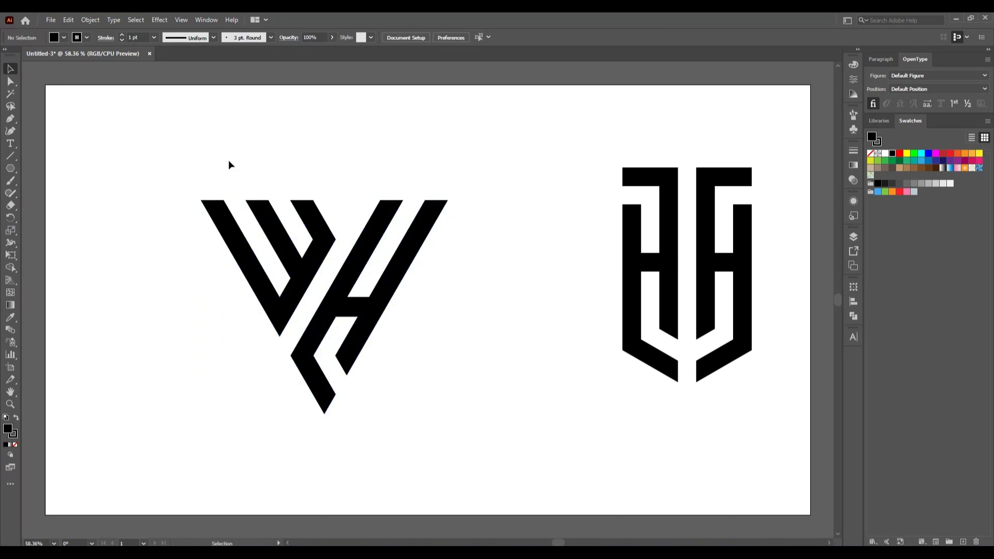
Step: Shift the WH monogram toward the artboard's left edge and bring the shield-shaped monogram beside it, level with its top edge
drag(229, 160, 431, 368)
drag(383, 317, 330, 313)
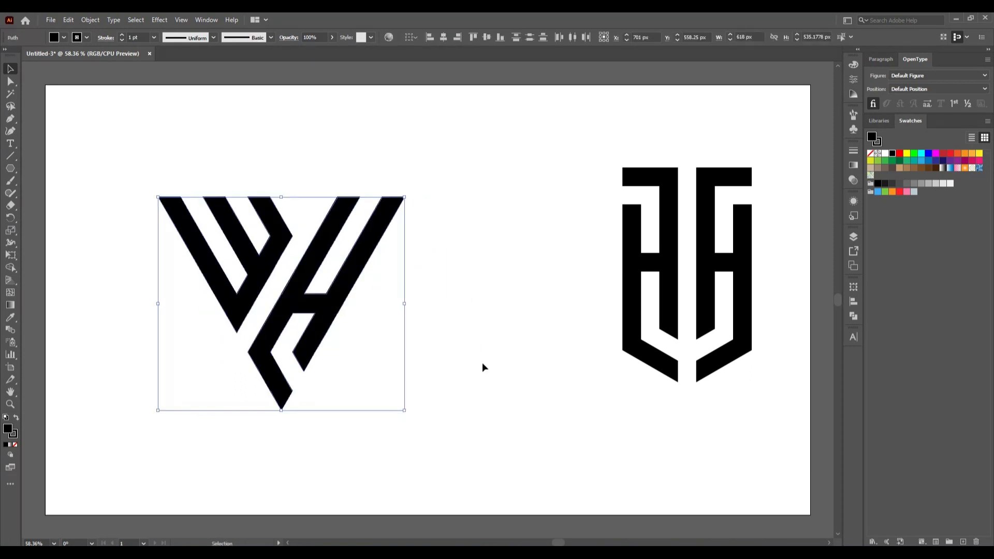
click(517, 368)
drag(613, 151, 775, 429)
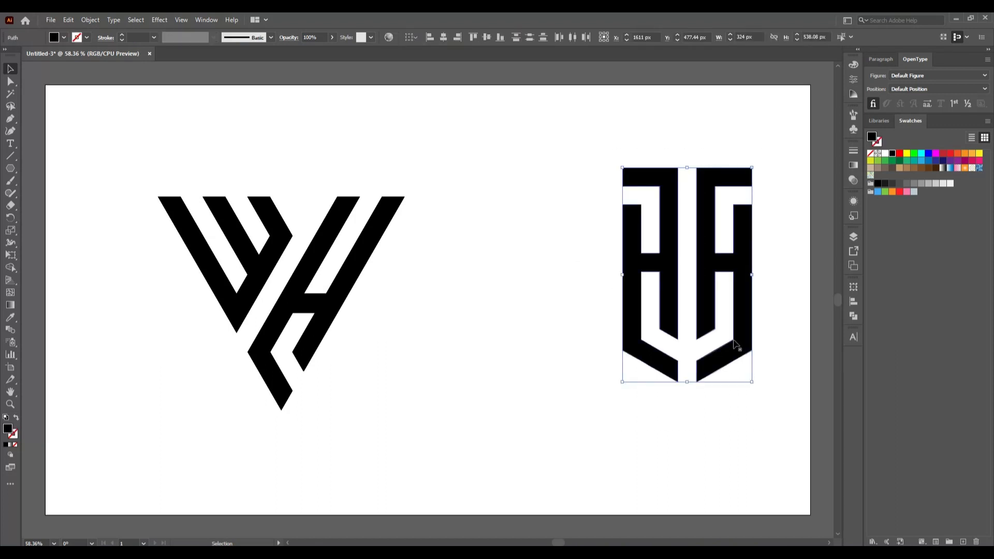
drag(736, 354, 593, 385)
click(673, 378)
Step: Set the WH monogram's stroke to None and deselect it
drag(141, 171, 380, 403)
click(87, 38)
click(7, 57)
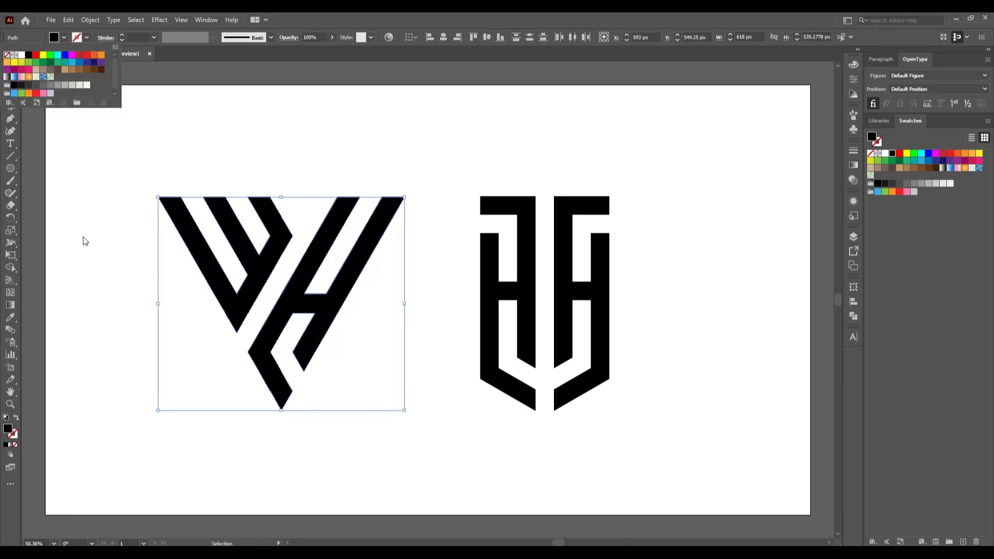
click(83, 242)
click(83, 242)
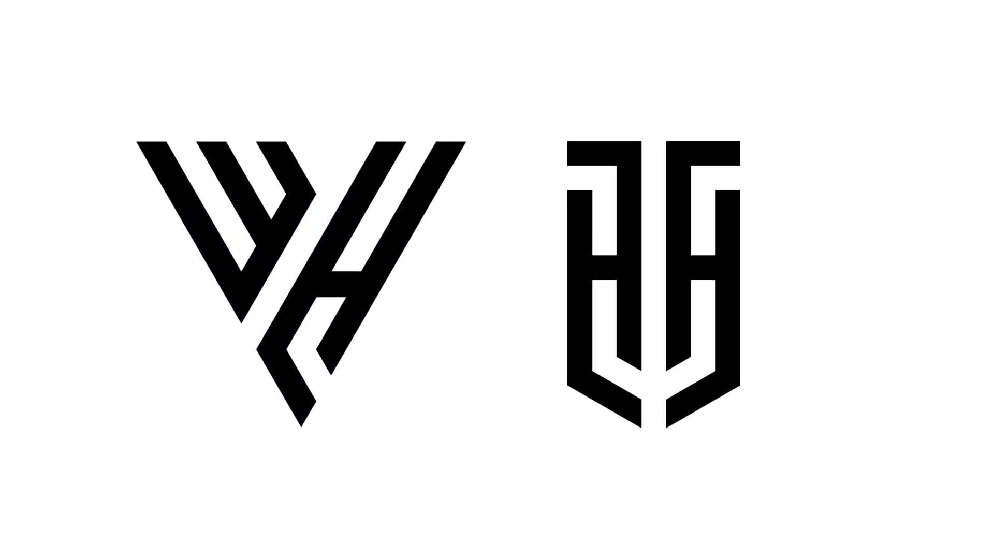